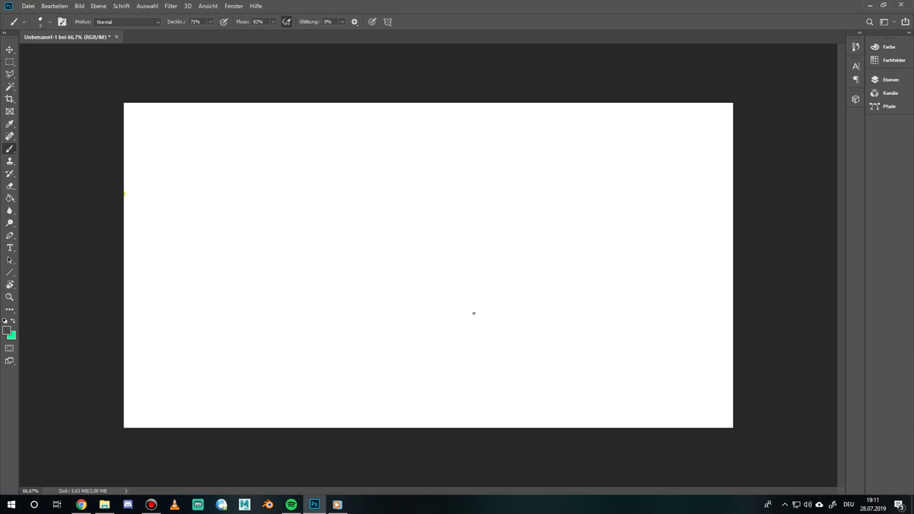
Handwrite "Gamescon 2019" across the middle of the canvas and "21-24 Aug" below it with the Brush tool
{"action": "mouse_move", "coordinate": [304, 219]}
{"action": "left_mouse_down"}
{"action": "mouse_move", "coordinate": [308, 261]}
{"action": "mouse_move", "coordinate": [329, 272]}
{"action": "mouse_move", "coordinate": [352, 251]}
{"action": "mouse_move", "coordinate": [370, 252]}
{"action": "mouse_move", "coordinate": [454, 219]}
{"action": "mouse_move", "coordinate": [467, 226]}
{"action": "mouse_move", "coordinate": [535, 213]}
{"action": "left_mouse_up"}
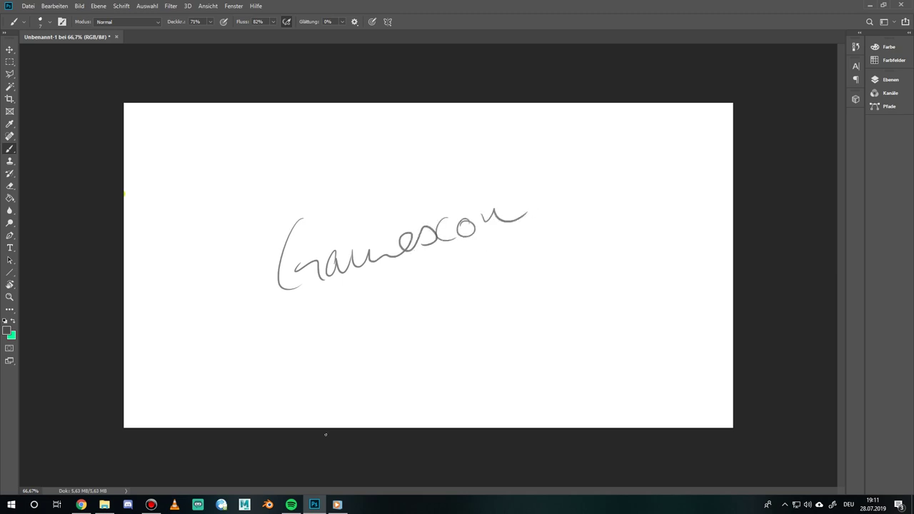
{"action": "mouse_move", "coordinate": [521, 183]}
{"action": "left_mouse_down"}
{"action": "mouse_move", "coordinate": [533, 206]}
{"action": "mouse_move", "coordinate": [535, 185]}
{"action": "mouse_move", "coordinate": [564, 200]}
{"action": "left_mouse_up"}
{"action": "mouse_move", "coordinate": [425, 317]}
{"action": "left_mouse_down"}
{"action": "mouse_move", "coordinate": [438, 341]}
{"action": "mouse_move", "coordinate": [482, 332]}
{"action": "left_mouse_up"}
{"action": "left_click", "coordinate": [454, 326]}
{"action": "left_click_drag", "start_coordinate": [487, 300], "coordinate": [497, 310]}
{"action": "left_click_drag", "start_coordinate": [491, 294], "coordinate": [491, 324]}
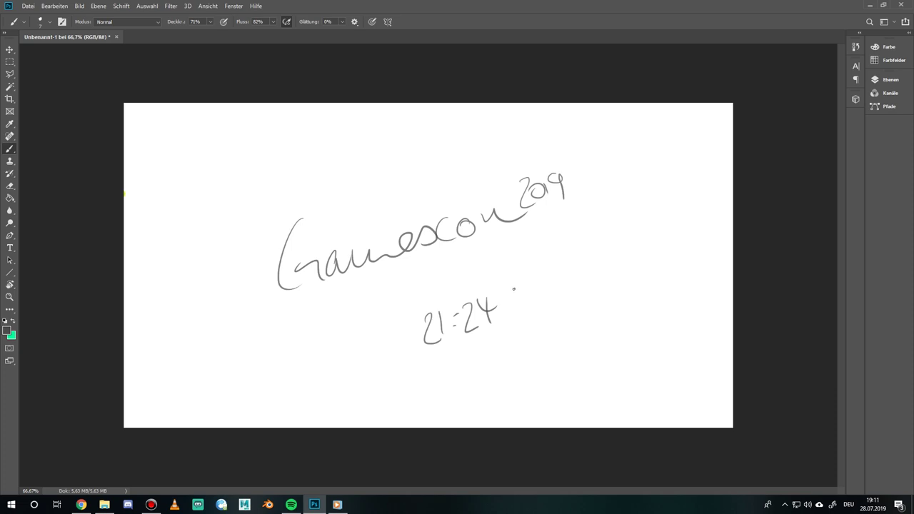
{"action": "mouse_move", "coordinate": [514, 289]}
{"action": "left_mouse_down"}
{"action": "mouse_move", "coordinate": [526, 312]}
{"action": "mouse_move", "coordinate": [540, 302]}
{"action": "mouse_move", "coordinate": [536, 323]}
{"action": "left_mouse_up"}
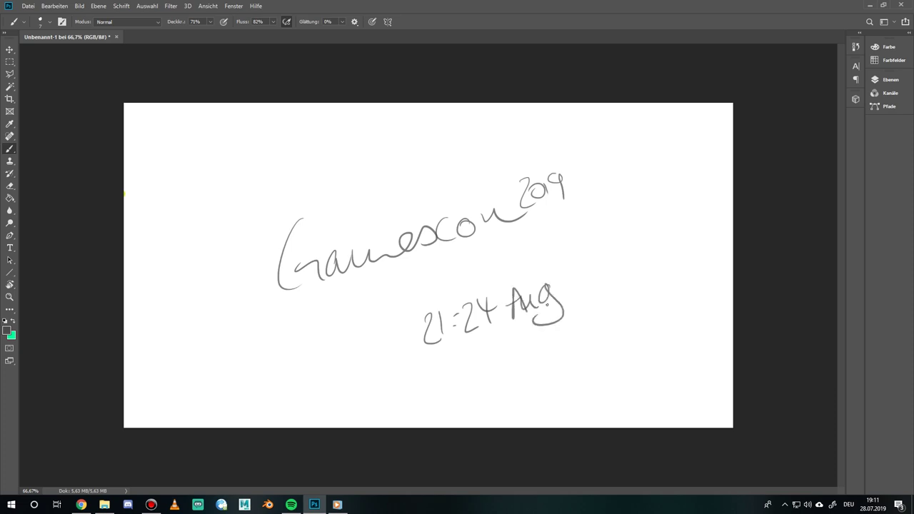
Undo all handwritten strokes until the canvas is blank
{"action": "key", "text": "ctrl+z"}
{"action": "key", "text": "ctrl+z"}
{"action": "key", "text": "ctrl+z"}
{"action": "key", "text": "ctrl+z"}
{"action": "key", "text": "ctrl+z"}
{"action": "key", "text": "ctrl+z"}
{"action": "key", "text": "ctrl+z"}
{"action": "key", "text": "ctrl+z"}
{"action": "key", "text": "ctrl+z"}
{"action": "key", "text": "ctrl+z"}
{"action": "key", "text": "ctrl+z"}
{"action": "key", "text": "ctrl+z"}
{"action": "key", "text": "ctrl+z"}
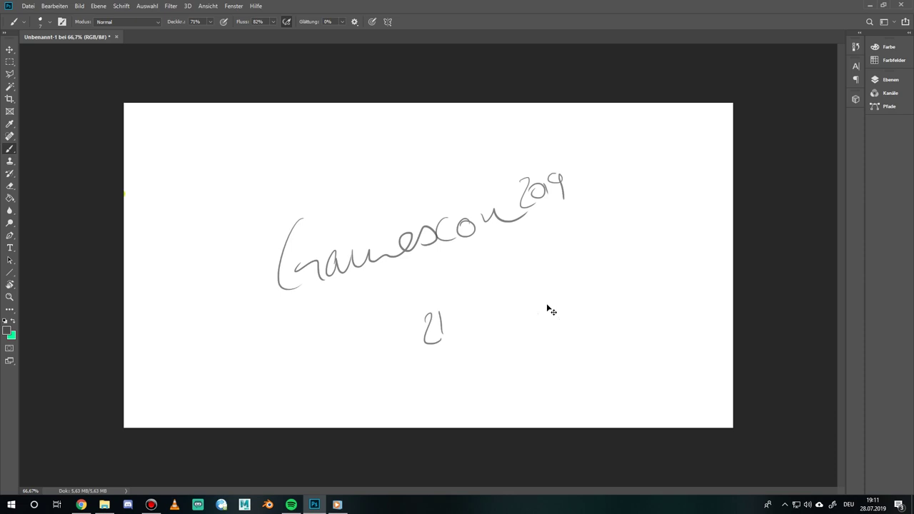
{"action": "key", "text": "ctrl+z"}
{"action": "key", "text": "ctrl+z"}
{"action": "key", "text": "ctrl+z"}
{"action": "key", "text": "ctrl+z"}
{"action": "key", "text": "ctrl+z"}
{"action": "key", "text": "ctrl+z"}
{"action": "key", "text": "ctrl+z"}
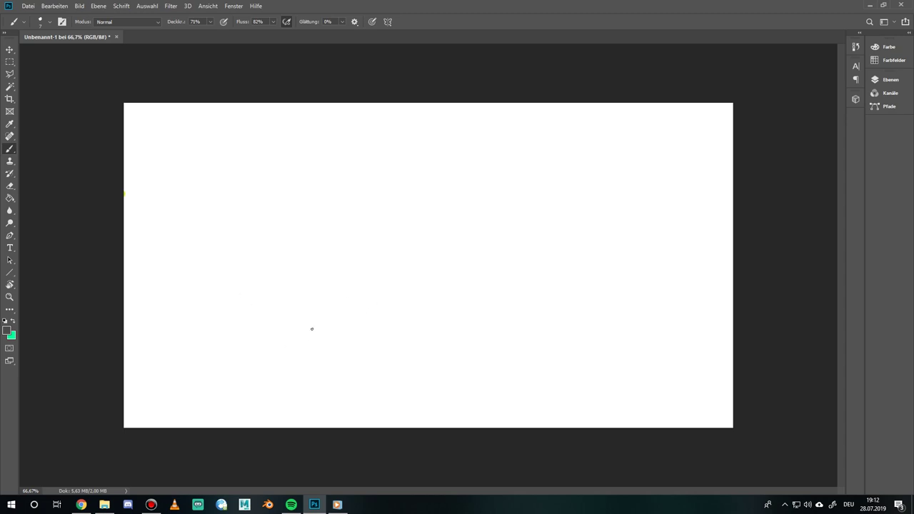
Paint a thick green test stroke at the canvas's left edge and undo it
{"action": "mouse_move", "coordinate": [247, 268]}
{"action": "left_mouse_down"}
{"action": "mouse_move", "coordinate": [81, 167]}
{"action": "mouse_move", "coordinate": [140, 233]}
{"action": "left_mouse_up"}
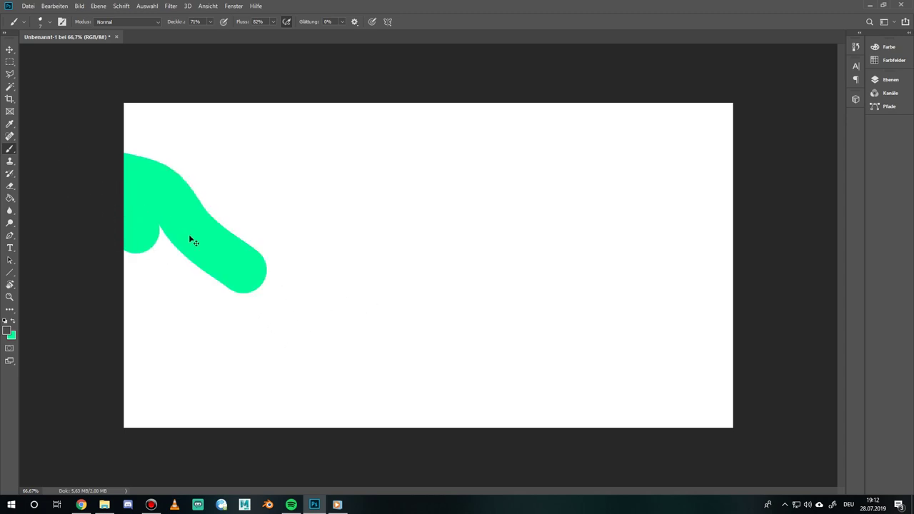
{"action": "key", "text": "ctrl+z"}
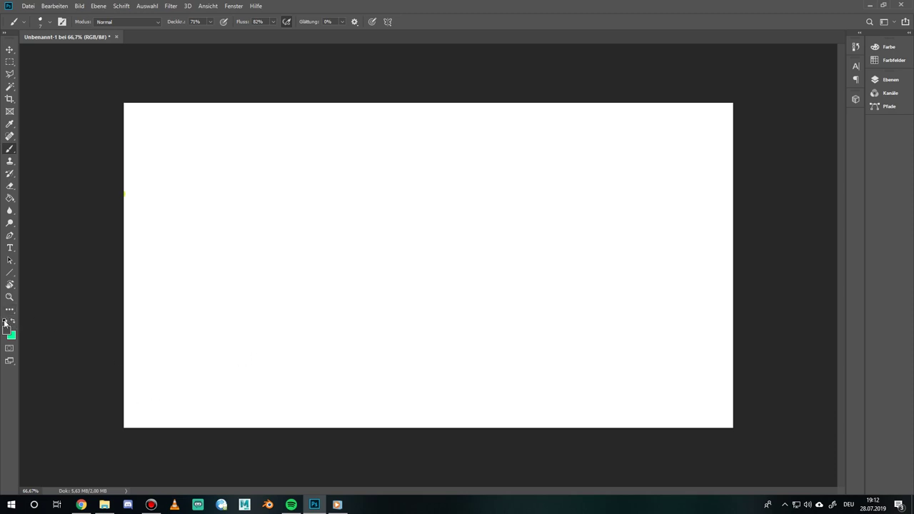
Reset the colours to their defaults and set the foreground colour to dark grey
{"action": "key", "text": "d"}
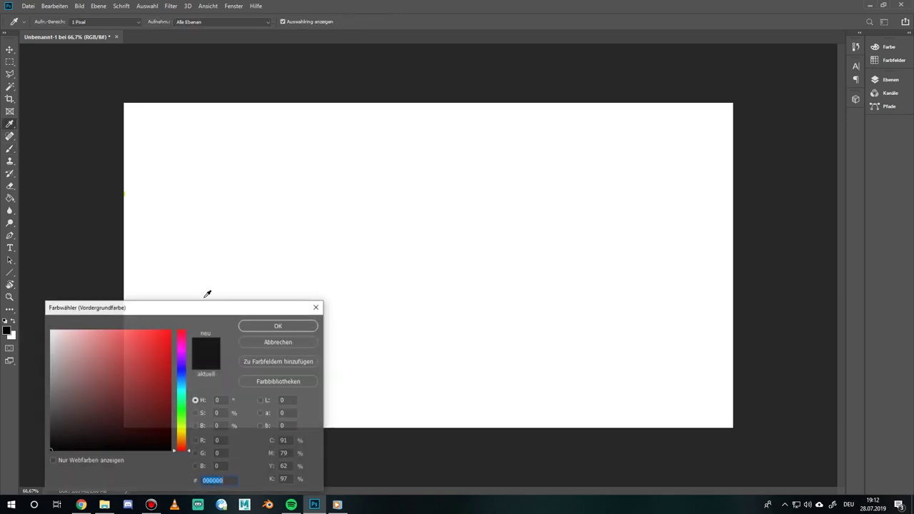
{"action": "left_click", "coordinate": [7, 329]}
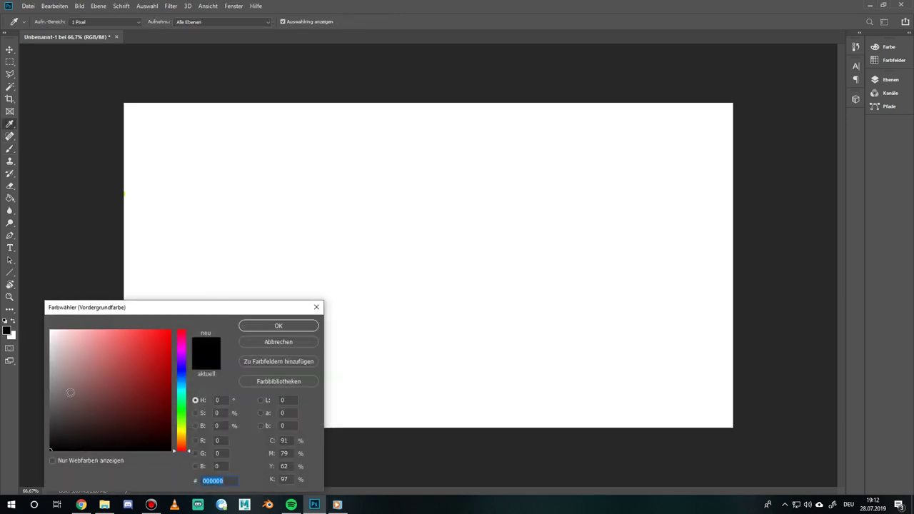
{"action": "left_click", "coordinate": [264, 326]}
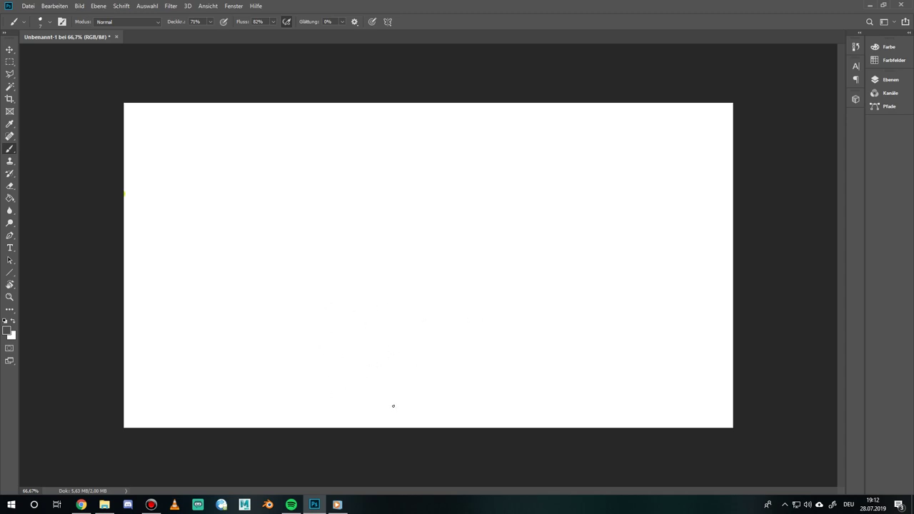
Sketch two road edges rising from the canvas's lower edge and curving outward to either side as a junction
{"action": "left_click_drag", "start_coordinate": [383, 395], "coordinate": [391, 432]}
{"action": "left_click_drag", "start_coordinate": [446, 388], "coordinate": [466, 422]}
{"action": "left_click_drag", "start_coordinate": [448, 393], "coordinate": [456, 369]}
{"action": "mouse_move", "coordinate": [450, 377]}
{"action": "left_mouse_down"}
{"action": "mouse_move", "coordinate": [463, 362]}
{"action": "mouse_move", "coordinate": [602, 324]}
{"action": "left_mouse_up"}
{"action": "left_click_drag", "start_coordinate": [527, 349], "coordinate": [603, 325]}
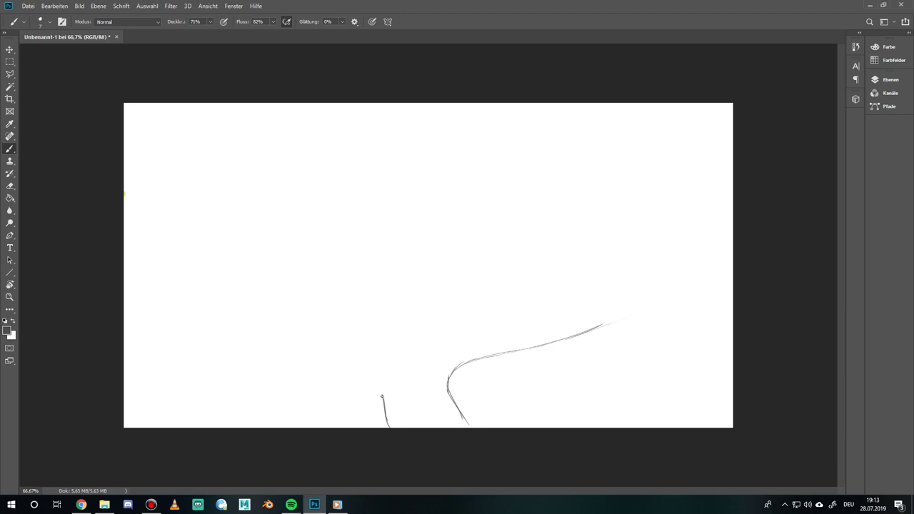
{"action": "mouse_move", "coordinate": [380, 397]}
{"action": "left_mouse_down"}
{"action": "mouse_move", "coordinate": [370, 371]}
{"action": "mouse_move", "coordinate": [378, 387]}
{"action": "mouse_move", "coordinate": [372, 371]}
{"action": "mouse_move", "coordinate": [323, 356]}
{"action": "mouse_move", "coordinate": [220, 347]}
{"action": "left_mouse_up"}
{"action": "left_click_drag", "start_coordinate": [306, 356], "coordinate": [263, 350]}
{"action": "left_click_drag", "start_coordinate": [371, 372], "coordinate": [381, 396]}
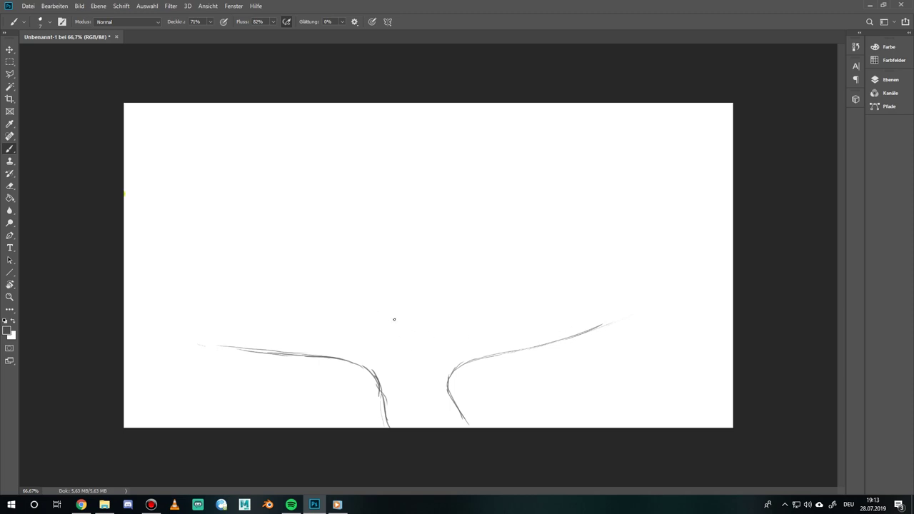
Sketch the wavy opposite road edge above the junction and curve its left end upward along the left road
{"action": "mouse_move", "coordinate": [370, 293]}
{"action": "left_mouse_down"}
{"action": "mouse_move", "coordinate": [433, 333]}
{"action": "mouse_move", "coordinate": [472, 341]}
{"action": "mouse_move", "coordinate": [562, 301]}
{"action": "mouse_move", "coordinate": [637, 287]}
{"action": "left_mouse_up"}
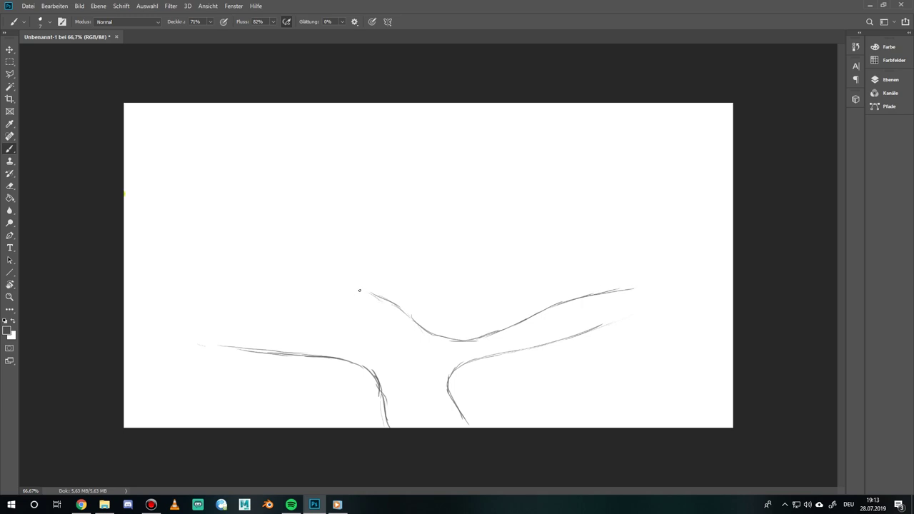
{"action": "mouse_move", "coordinate": [359, 292]}
{"action": "left_mouse_down"}
{"action": "mouse_move", "coordinate": [273, 317]}
{"action": "mouse_move", "coordinate": [334, 298]}
{"action": "left_mouse_up"}
{"action": "mouse_move", "coordinate": [245, 309]}
{"action": "left_mouse_down"}
{"action": "mouse_move", "coordinate": [271, 314]}
{"action": "mouse_move", "coordinate": [211, 273]}
{"action": "mouse_move", "coordinate": [210, 236]}
{"action": "mouse_move", "coordinate": [220, 221]}
{"action": "left_mouse_up"}
{"action": "left_click_drag", "start_coordinate": [208, 262], "coordinate": [231, 192]}
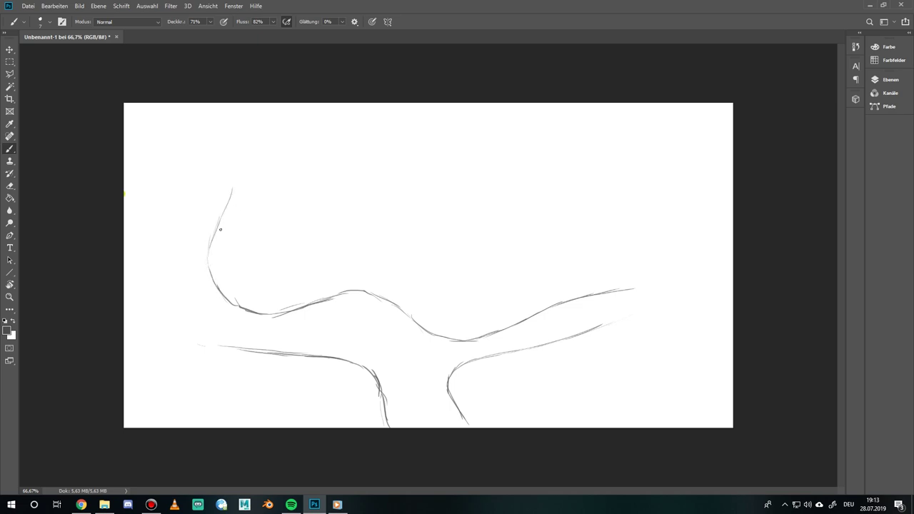
{"action": "left_click_drag", "start_coordinate": [220, 229], "coordinate": [238, 176]}
{"action": "mouse_move", "coordinate": [233, 191]}
{"action": "left_mouse_down"}
{"action": "mouse_move", "coordinate": [241, 156]}
{"action": "mouse_move", "coordinate": [212, 265]}
{"action": "mouse_move", "coordinate": [212, 237]}
{"action": "mouse_move", "coordinate": [210, 280]}
{"action": "left_mouse_up"}
Continue the wavy road edge upward from its right end and out to the canvas's right edge
{"action": "mouse_move", "coordinate": [638, 288]}
{"action": "left_mouse_down"}
{"action": "mouse_move", "coordinate": [661, 237]}
{"action": "mouse_move", "coordinate": [652, 269]}
{"action": "mouse_move", "coordinate": [700, 213]}
{"action": "left_mouse_up"}
{"action": "left_click_drag", "start_coordinate": [663, 255], "coordinate": [700, 215]}
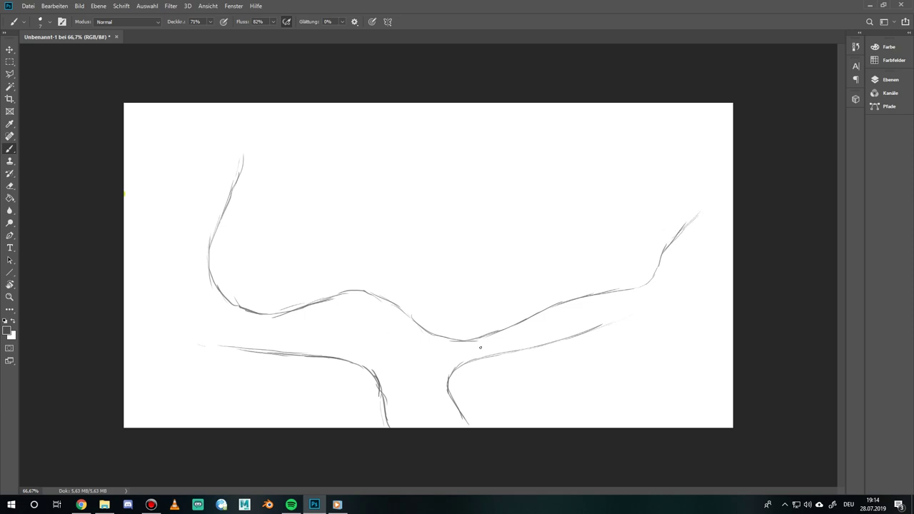
{"action": "left_click_drag", "start_coordinate": [685, 231], "coordinate": [665, 260]}
{"action": "mouse_move", "coordinate": [648, 281]}
{"action": "left_mouse_down"}
{"action": "mouse_move", "coordinate": [668, 253]}
{"action": "mouse_move", "coordinate": [678, 225]}
{"action": "mouse_move", "coordinate": [673, 238]}
{"action": "mouse_move", "coordinate": [670, 218]}
{"action": "mouse_move", "coordinate": [671, 245]}
{"action": "mouse_move", "coordinate": [689, 185]}
{"action": "mouse_move", "coordinate": [732, 159]}
{"action": "left_mouse_up"}
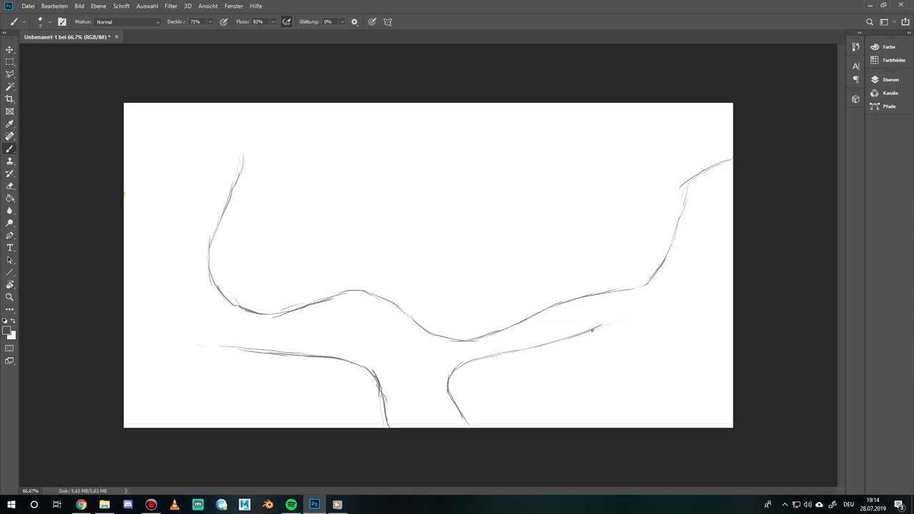
Extend the lower right road edge to the canvas's right edge and sketch the curved corner of the plot above it
{"action": "mouse_move", "coordinate": [592, 330]}
{"action": "left_mouse_down"}
{"action": "mouse_move", "coordinate": [653, 309]}
{"action": "mouse_move", "coordinate": [705, 318]}
{"action": "mouse_move", "coordinate": [673, 306]}
{"action": "mouse_move", "coordinate": [736, 325]}
{"action": "left_mouse_up"}
{"action": "mouse_move", "coordinate": [730, 296]}
{"action": "left_mouse_down"}
{"action": "mouse_move", "coordinate": [693, 280]}
{"action": "mouse_move", "coordinate": [718, 210]}
{"action": "left_mouse_up"}
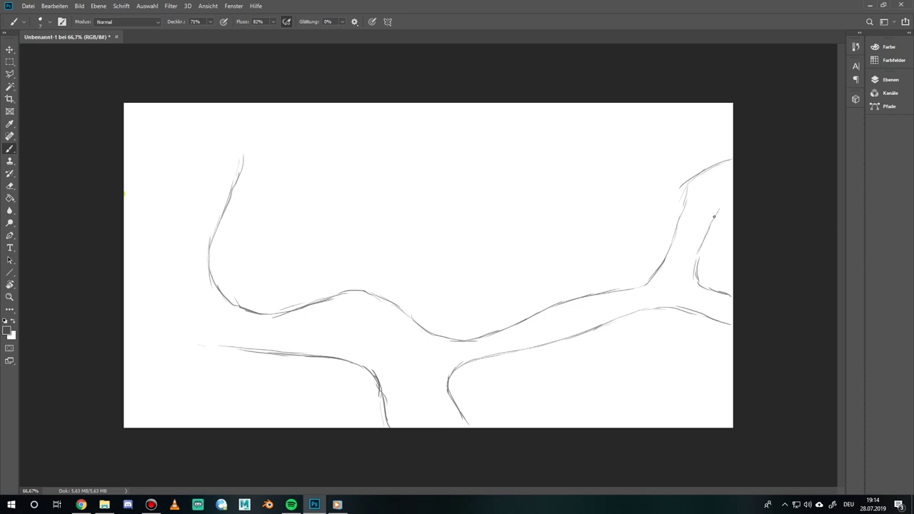
{"action": "left_click_drag", "start_coordinate": [697, 254], "coordinate": [693, 268]}
Sketch stepped plot outlines below the lower left road edge, with a narrow gateway up to the road
{"action": "left_click_drag", "start_coordinate": [218, 370], "coordinate": [287, 371]}
{"action": "mouse_move", "coordinate": [219, 368]}
{"action": "left_mouse_down"}
{"action": "mouse_move", "coordinate": [286, 371]}
{"action": "mouse_move", "coordinate": [290, 412]}
{"action": "left_mouse_up"}
{"action": "mouse_move", "coordinate": [212, 394]}
{"action": "left_mouse_down"}
{"action": "mouse_move", "coordinate": [197, 393]}
{"action": "mouse_move", "coordinate": [206, 393]}
{"action": "mouse_move", "coordinate": [199, 421]}
{"action": "left_mouse_up"}
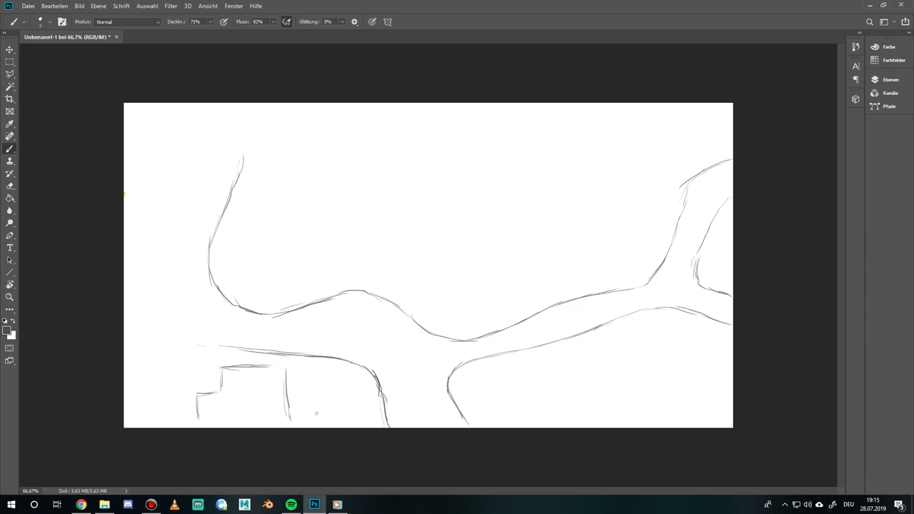
{"action": "mouse_move", "coordinate": [293, 370]}
{"action": "left_mouse_down"}
{"action": "mouse_move", "coordinate": [336, 371]}
{"action": "mouse_move", "coordinate": [365, 395]}
{"action": "left_mouse_up"}
{"action": "mouse_move", "coordinate": [299, 358]}
{"action": "left_mouse_down"}
{"action": "mouse_move", "coordinate": [286, 356]}
{"action": "mouse_move", "coordinate": [301, 354]}
{"action": "left_mouse_up"}
Set the Eraser's brush size to 20 px
{"action": "left_click", "coordinate": [10, 186]}
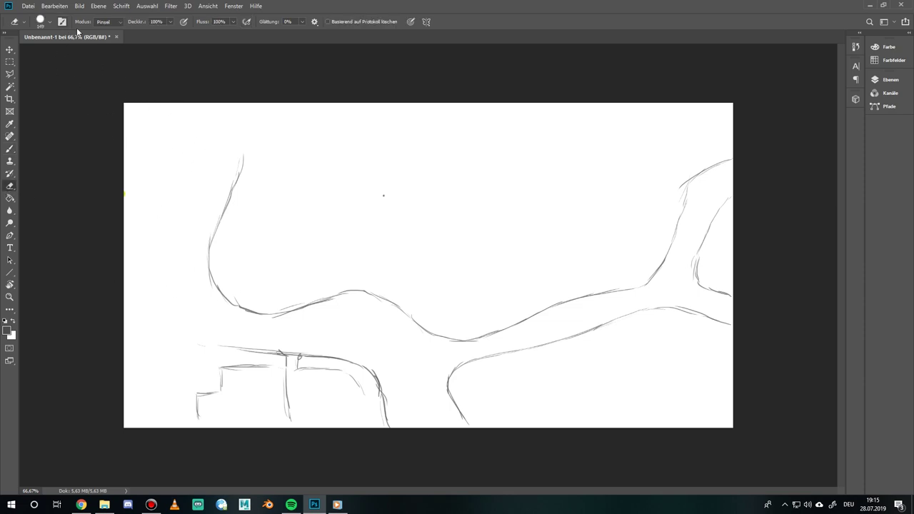
{"action": "left_click", "coordinate": [115, 23]}
{"action": "left_click", "coordinate": [50, 24]}
{"action": "left_click", "coordinate": [42, 23]}
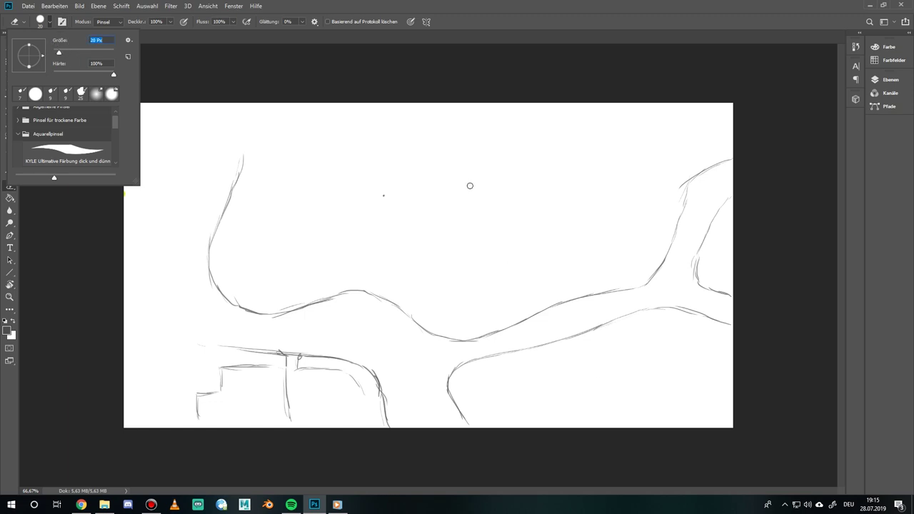
{"action": "key", "text": "Return"}
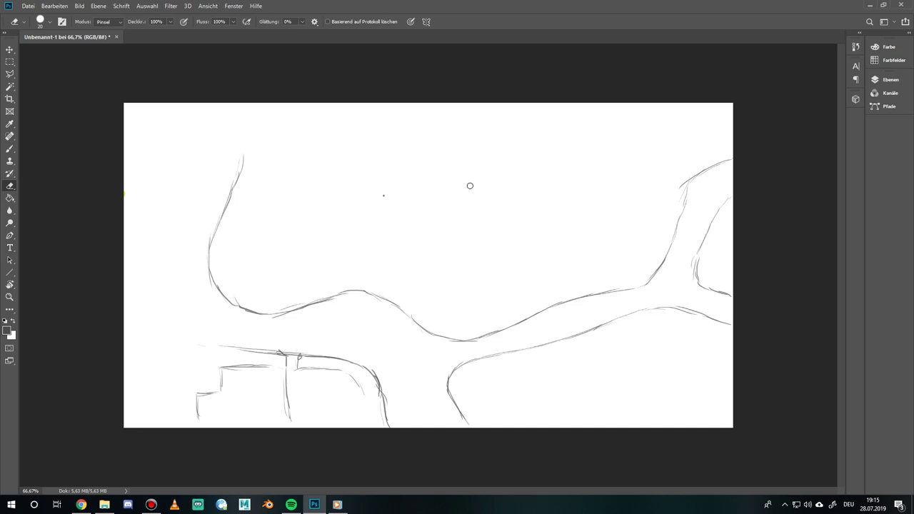
{"action": "left_click", "coordinate": [10, 149]}
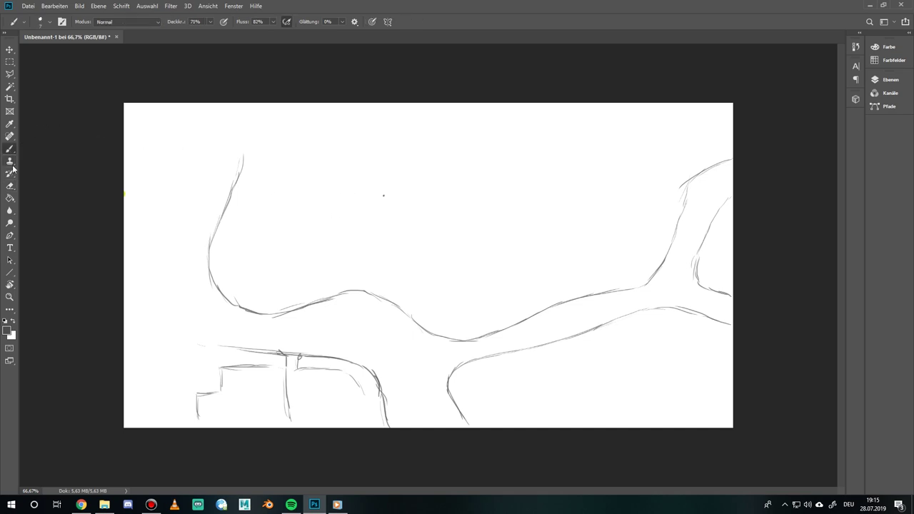
{"action": "left_click", "coordinate": [12, 164]}
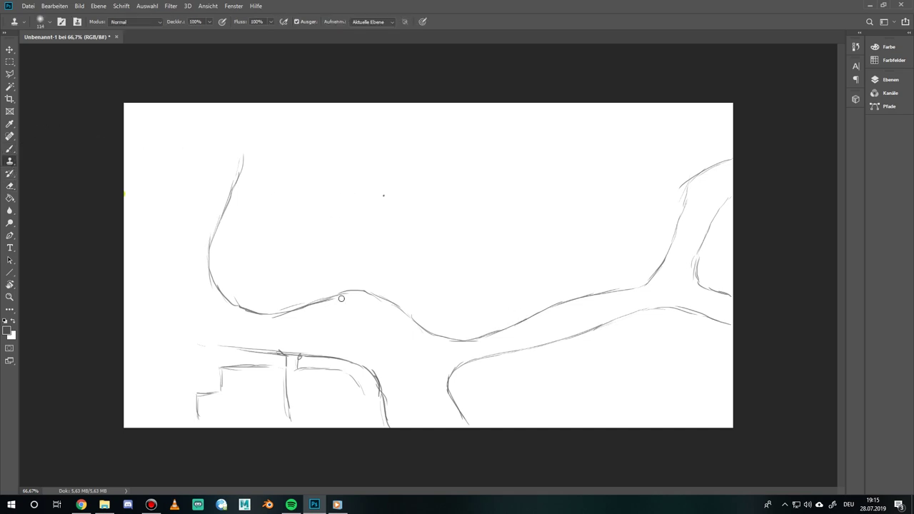
{"action": "left_click", "coordinate": [293, 352]}
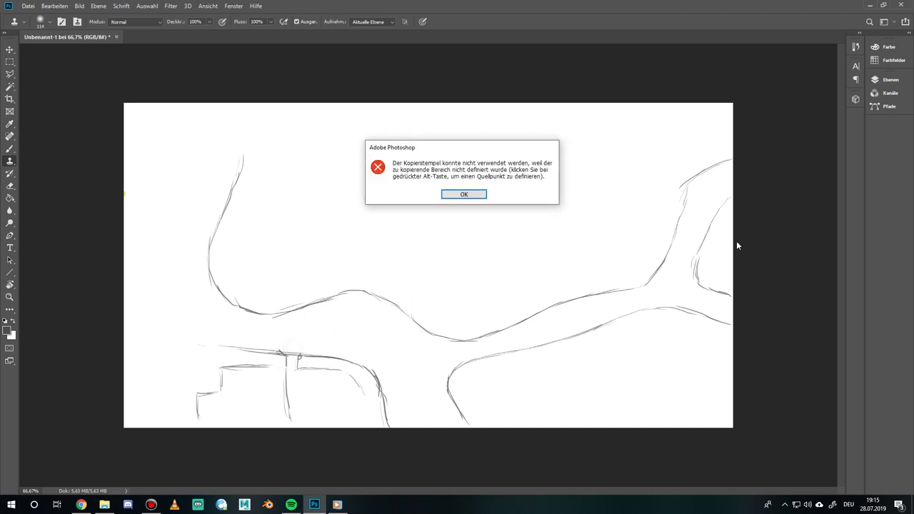
{"action": "left_click", "coordinate": [480, 193]}
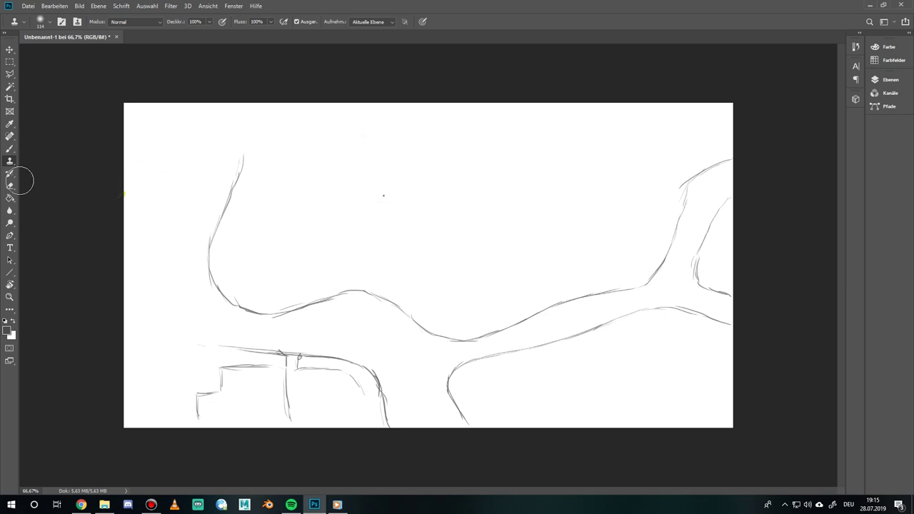
{"action": "left_click", "coordinate": [11, 186]}
{"action": "left_click", "coordinate": [458, 194]}
Erase the road edge across the narrow gateway of the lower left plots and redraw the gateway's corners
{"action": "left_click", "coordinate": [9, 185]}
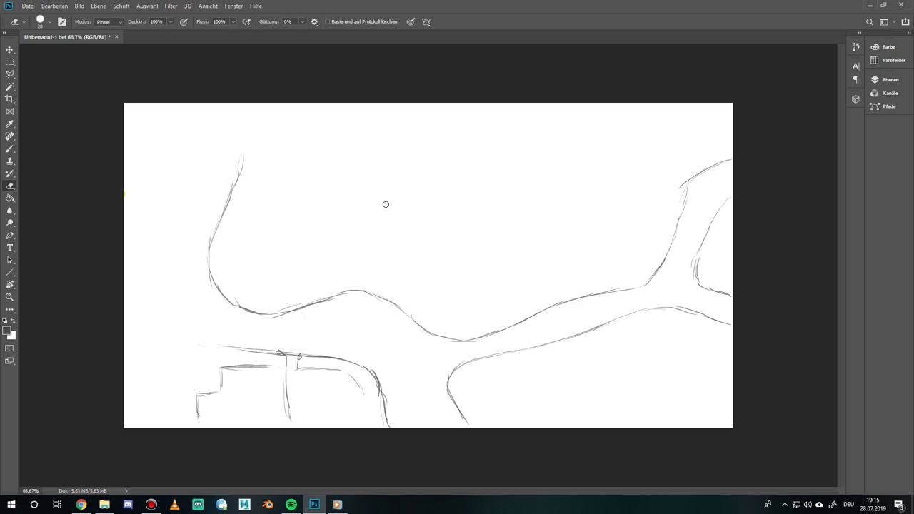
{"action": "left_click_drag", "start_coordinate": [282, 351], "coordinate": [296, 357]}
{"action": "left_click", "coordinate": [9, 148]}
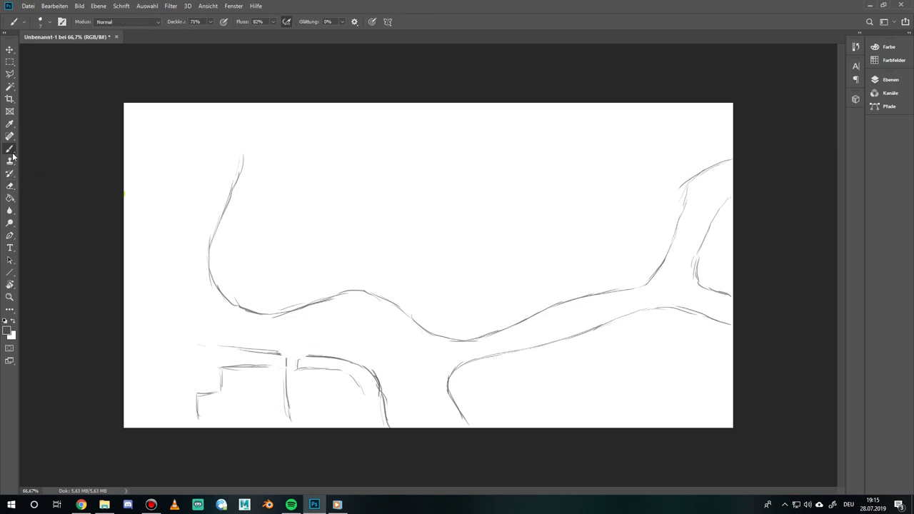
{"action": "mouse_move", "coordinate": [298, 359]}
{"action": "left_mouse_down"}
{"action": "mouse_move", "coordinate": [306, 356]}
{"action": "mouse_move", "coordinate": [288, 355]}
{"action": "left_mouse_up"}
Extend the plot's inner curve beside the lower road, erase an opening in the road edge and draw the opening's sides
{"action": "mouse_move", "coordinate": [346, 371]}
{"action": "left_mouse_down"}
{"action": "mouse_move", "coordinate": [385, 410]}
{"action": "mouse_move", "coordinate": [377, 427]}
{"action": "mouse_move", "coordinate": [379, 408]}
{"action": "left_mouse_up"}
{"action": "left_click", "coordinate": [10, 186]}
{"action": "left_click_drag", "start_coordinate": [376, 415], "coordinate": [385, 405]}
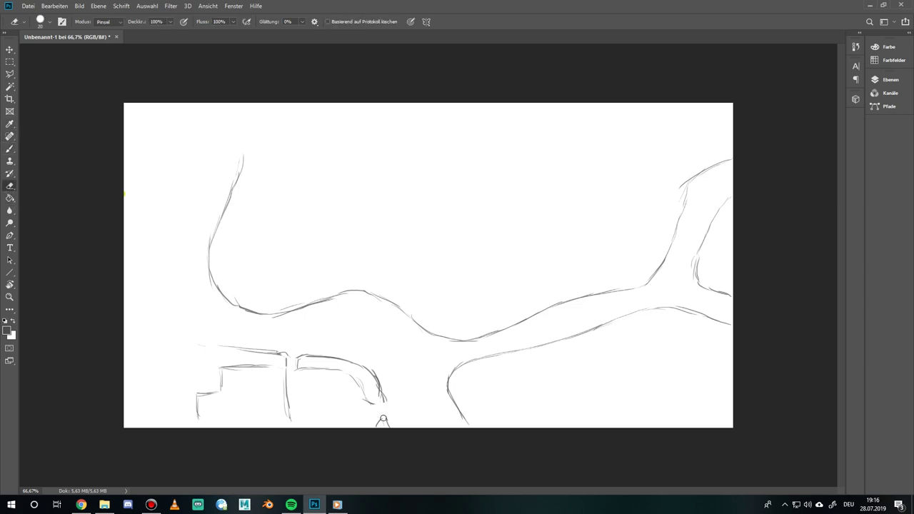
{"action": "left_click", "coordinate": [10, 150]}
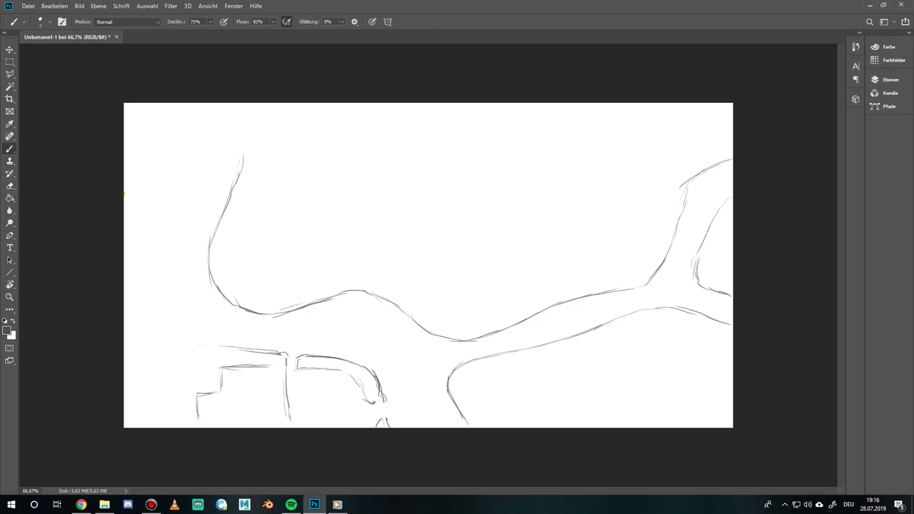
{"action": "mouse_move", "coordinate": [370, 404]}
{"action": "left_mouse_down"}
{"action": "mouse_move", "coordinate": [386, 402]}
{"action": "mouse_move", "coordinate": [388, 419]}
{"action": "left_mouse_up"}
Sketch the irregular upper boundary from the left road to the canvas's upper edge, plus a plot outline just above it
{"action": "mouse_move", "coordinate": [240, 168]}
{"action": "left_mouse_down"}
{"action": "mouse_move", "coordinate": [242, 141]}
{"action": "mouse_move", "coordinate": [264, 146]}
{"action": "mouse_move", "coordinate": [335, 127]}
{"action": "mouse_move", "coordinate": [361, 173]}
{"action": "mouse_move", "coordinate": [389, 172]}
{"action": "mouse_move", "coordinate": [425, 150]}
{"action": "mouse_move", "coordinate": [470, 141]}
{"action": "mouse_move", "coordinate": [465, 103]}
{"action": "left_mouse_up"}
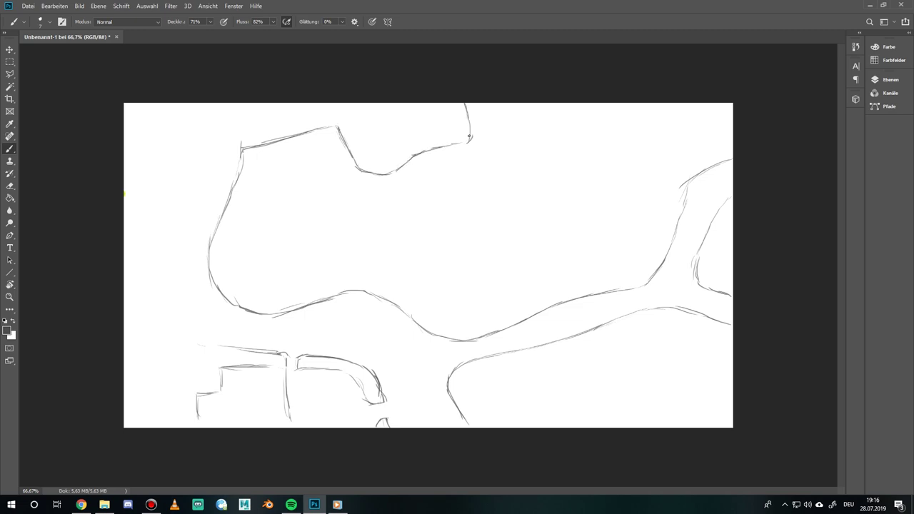
{"action": "mouse_move", "coordinate": [469, 145]}
{"action": "left_mouse_down"}
{"action": "mouse_move", "coordinate": [454, 145]}
{"action": "mouse_move", "coordinate": [467, 143]}
{"action": "left_mouse_up"}
{"action": "mouse_move", "coordinate": [243, 137]}
{"action": "left_mouse_down"}
{"action": "mouse_move", "coordinate": [240, 148]}
{"action": "mouse_move", "coordinate": [303, 119]}
{"action": "mouse_move", "coordinate": [300, 104]}
{"action": "left_mouse_up"}
Sketch the wall line to the upper left corner, a small box beside it and a narrow curved strip along the road
{"action": "mouse_move", "coordinate": [242, 153]}
{"action": "left_mouse_down"}
{"action": "mouse_move", "coordinate": [178, 125]}
{"action": "mouse_move", "coordinate": [217, 130]}
{"action": "mouse_move", "coordinate": [131, 116]}
{"action": "left_mouse_up"}
{"action": "mouse_move", "coordinate": [190, 124]}
{"action": "left_mouse_down"}
{"action": "mouse_move", "coordinate": [184, 133]}
{"action": "mouse_move", "coordinate": [227, 141]}
{"action": "mouse_move", "coordinate": [230, 133]}
{"action": "mouse_move", "coordinate": [186, 129]}
{"action": "mouse_move", "coordinate": [190, 112]}
{"action": "mouse_move", "coordinate": [187, 122]}
{"action": "mouse_move", "coordinate": [231, 135]}
{"action": "left_mouse_up"}
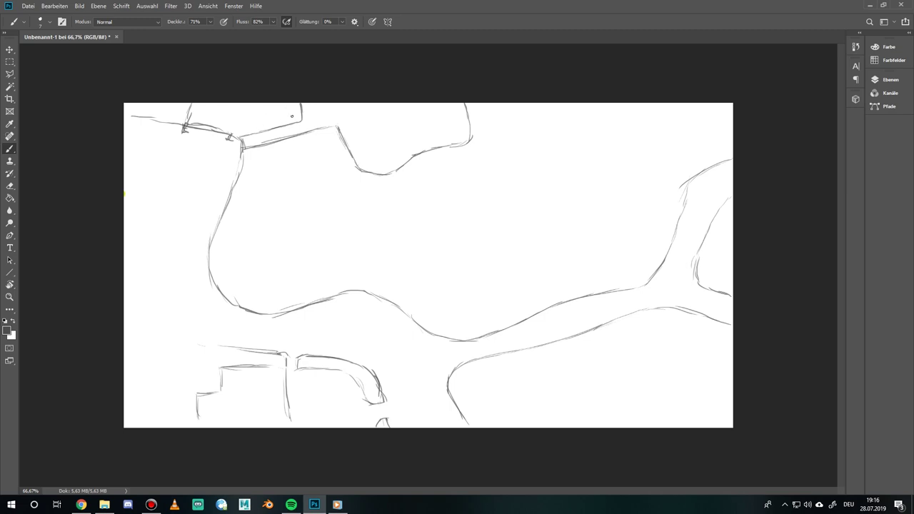
{"action": "left_click_drag", "start_coordinate": [244, 129], "coordinate": [298, 122]}
{"action": "left_click_drag", "start_coordinate": [295, 135], "coordinate": [322, 130]}
{"action": "left_click_drag", "start_coordinate": [309, 132], "coordinate": [335, 126]}
{"action": "mouse_move", "coordinate": [183, 128]}
{"action": "left_mouse_down"}
{"action": "mouse_move", "coordinate": [233, 129]}
{"action": "mouse_move", "coordinate": [180, 121]}
{"action": "mouse_move", "coordinate": [230, 132]}
{"action": "mouse_move", "coordinate": [219, 153]}
{"action": "mouse_move", "coordinate": [220, 223]}
{"action": "mouse_move", "coordinate": [225, 143]}
{"action": "mouse_move", "coordinate": [221, 175]}
{"action": "left_mouse_up"}
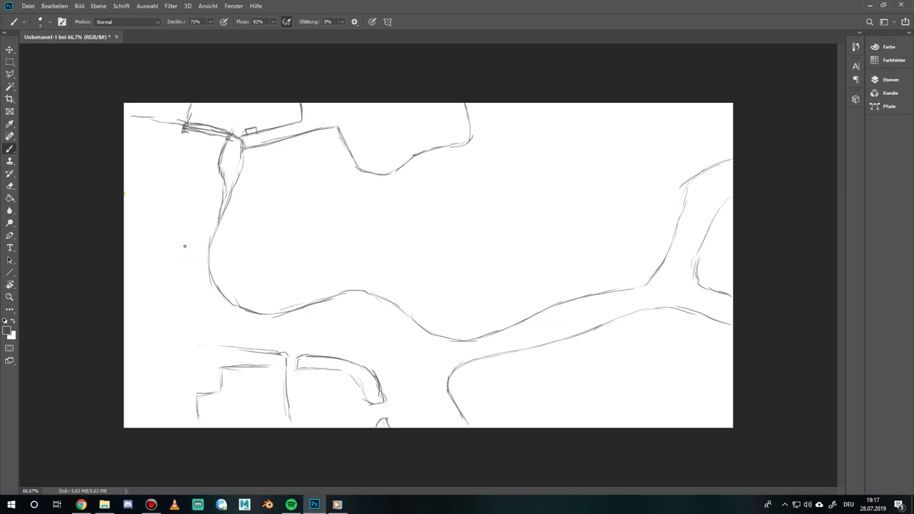
Sketch the road bending to the canvas's left edge, hatch the strip across its upper side and reinforce the wall line
{"action": "mouse_move", "coordinate": [183, 267]}
{"action": "left_mouse_down"}
{"action": "mouse_move", "coordinate": [198, 207]}
{"action": "mouse_move", "coordinate": [192, 190]}
{"action": "mouse_move", "coordinate": [125, 177]}
{"action": "left_mouse_up"}
{"action": "mouse_move", "coordinate": [126, 144]}
{"action": "left_mouse_down"}
{"action": "mouse_move", "coordinate": [155, 149]}
{"action": "mouse_move", "coordinate": [183, 136]}
{"action": "mouse_move", "coordinate": [146, 150]}
{"action": "mouse_move", "coordinate": [182, 135]}
{"action": "mouse_move", "coordinate": [194, 168]}
{"action": "mouse_move", "coordinate": [167, 151]}
{"action": "mouse_move", "coordinate": [190, 152]}
{"action": "mouse_move", "coordinate": [209, 156]}
{"action": "left_mouse_up"}
{"action": "mouse_move", "coordinate": [204, 162]}
{"action": "left_mouse_down"}
{"action": "mouse_move", "coordinate": [218, 162]}
{"action": "mouse_move", "coordinate": [185, 156]}
{"action": "mouse_move", "coordinate": [213, 168]}
{"action": "left_mouse_up"}
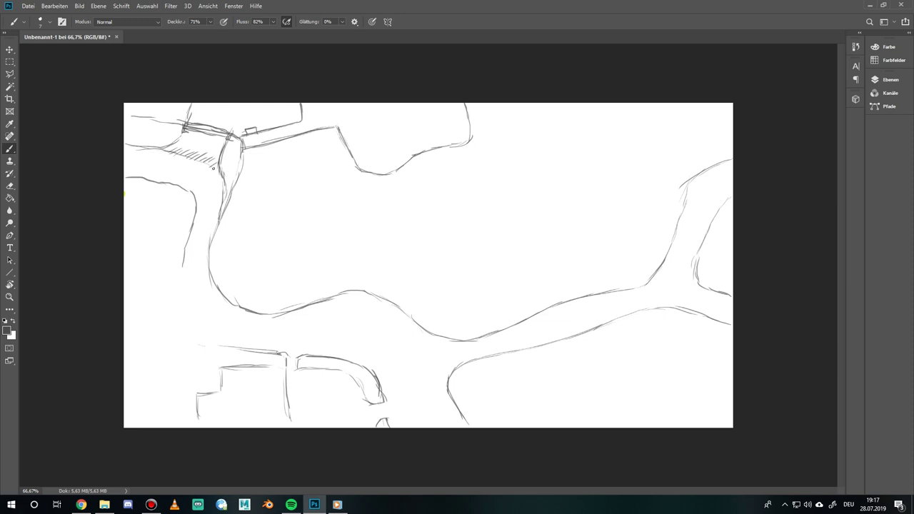
{"action": "mouse_move", "coordinate": [172, 147]}
{"action": "left_mouse_down"}
{"action": "mouse_move", "coordinate": [218, 163]}
{"action": "mouse_move", "coordinate": [211, 167]}
{"action": "left_mouse_up"}
{"action": "left_click_drag", "start_coordinate": [206, 164], "coordinate": [218, 179]}
{"action": "left_click_drag", "start_coordinate": [129, 114], "coordinate": [183, 127]}
Extend the left road downward by drawing its outer edge and the curved corner edge around the lower left plots
{"action": "left_click_drag", "start_coordinate": [182, 263], "coordinate": [128, 391]}
{"action": "mouse_move", "coordinate": [227, 350]}
{"action": "left_mouse_down"}
{"action": "mouse_move", "coordinate": [177, 365]}
{"action": "mouse_move", "coordinate": [201, 349]}
{"action": "mouse_move", "coordinate": [169, 394]}
{"action": "mouse_move", "coordinate": [179, 361]}
{"action": "mouse_move", "coordinate": [169, 395]}
{"action": "left_mouse_up"}
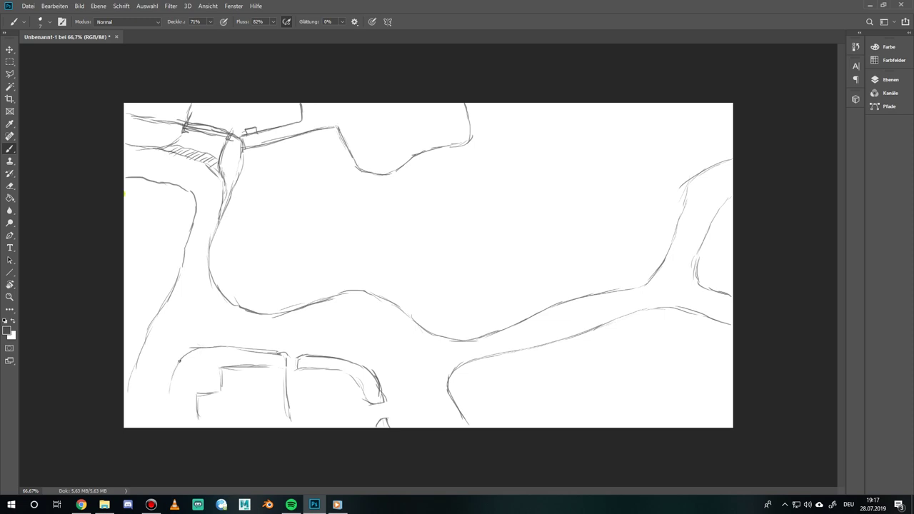
{"action": "left_click_drag", "start_coordinate": [178, 364], "coordinate": [168, 425]}
Sketch a short boxed post line beside the upper wall corner and hatched round bushes below the wall with the opacity at 44%
{"action": "mouse_move", "coordinate": [375, 155]}
{"action": "left_mouse_down"}
{"action": "mouse_move", "coordinate": [350, 161]}
{"action": "mouse_move", "coordinate": [334, 131]}
{"action": "left_mouse_up"}
{"action": "left_click_drag", "start_coordinate": [180, 22], "coordinate": [166, 23]}
{"action": "mouse_move", "coordinate": [256, 163]}
{"action": "left_mouse_down"}
{"action": "mouse_move", "coordinate": [286, 154]}
{"action": "mouse_move", "coordinate": [260, 166]}
{"action": "mouse_move", "coordinate": [297, 148]}
{"action": "mouse_move", "coordinate": [269, 163]}
{"action": "mouse_move", "coordinate": [342, 143]}
{"action": "mouse_move", "coordinate": [333, 153]}
{"action": "mouse_move", "coordinate": [345, 165]}
{"action": "mouse_move", "coordinate": [332, 157]}
{"action": "mouse_move", "coordinate": [357, 167]}
{"action": "mouse_move", "coordinate": [328, 152]}
{"action": "mouse_move", "coordinate": [304, 156]}
{"action": "mouse_move", "coordinate": [321, 151]}
{"action": "mouse_move", "coordinate": [253, 172]}
{"action": "mouse_move", "coordinate": [245, 159]}
{"action": "mouse_move", "coordinate": [257, 173]}
{"action": "mouse_move", "coordinate": [282, 148]}
{"action": "left_mouse_up"}
{"action": "key", "text": "ctrl+z"}
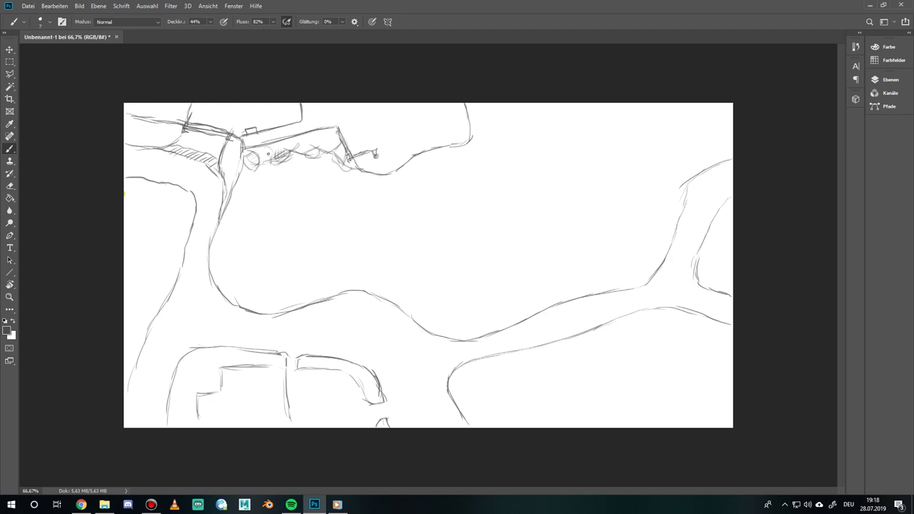
{"action": "left_click_drag", "start_coordinate": [271, 163], "coordinate": [267, 149]}
{"action": "mouse_move", "coordinate": [261, 158]}
{"action": "left_mouse_down"}
{"action": "mouse_move", "coordinate": [306, 148]}
{"action": "mouse_move", "coordinate": [314, 154]}
{"action": "left_mouse_up"}
{"action": "mouse_move", "coordinate": [333, 143]}
{"action": "left_mouse_down"}
{"action": "mouse_move", "coordinate": [321, 153]}
{"action": "mouse_move", "coordinate": [330, 147]}
{"action": "mouse_move", "coordinate": [329, 166]}
{"action": "left_mouse_up"}
{"action": "left_click_drag", "start_coordinate": [350, 157], "coordinate": [339, 161]}
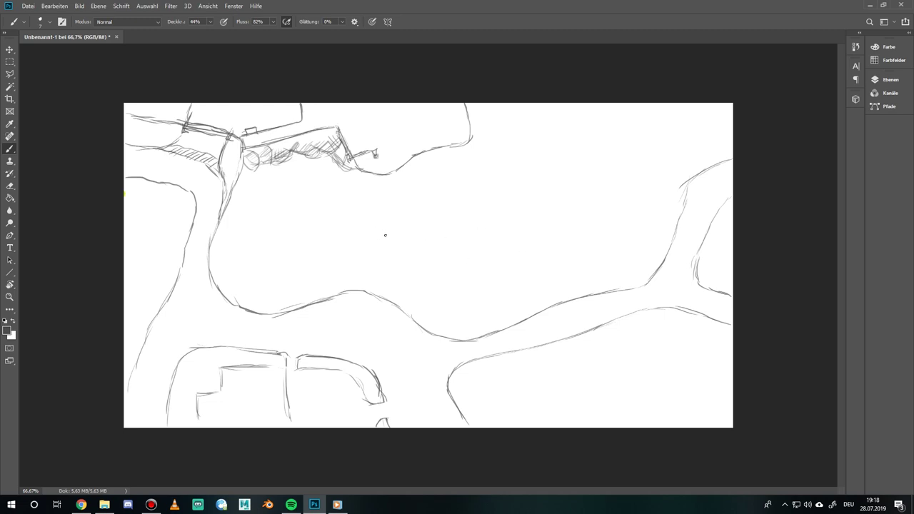
Sketch an elongated, curved pond outline in the middle of the large central plot and add short wave lines inside it
{"action": "mouse_move", "coordinate": [378, 234]}
{"action": "left_mouse_down"}
{"action": "mouse_move", "coordinate": [401, 229]}
{"action": "mouse_move", "coordinate": [375, 240]}
{"action": "mouse_move", "coordinate": [384, 233]}
{"action": "mouse_move", "coordinate": [388, 260]}
{"action": "mouse_move", "coordinate": [373, 241]}
{"action": "mouse_move", "coordinate": [402, 266]}
{"action": "mouse_move", "coordinate": [380, 257]}
{"action": "mouse_move", "coordinate": [421, 274]}
{"action": "mouse_move", "coordinate": [483, 264]}
{"action": "mouse_move", "coordinate": [449, 276]}
{"action": "mouse_move", "coordinate": [516, 278]}
{"action": "mouse_move", "coordinate": [583, 233]}
{"action": "mouse_move", "coordinate": [573, 206]}
{"action": "left_mouse_up"}
{"action": "left_click_drag", "start_coordinate": [403, 233], "coordinate": [451, 236]}
{"action": "mouse_move", "coordinate": [523, 219]}
{"action": "left_mouse_down"}
{"action": "mouse_move", "coordinate": [575, 205]}
{"action": "mouse_move", "coordinate": [543, 215]}
{"action": "mouse_move", "coordinate": [565, 202]}
{"action": "mouse_move", "coordinate": [554, 205]}
{"action": "mouse_move", "coordinate": [584, 225]}
{"action": "left_mouse_up"}
{"action": "left_click_drag", "start_coordinate": [547, 252], "coordinate": [582, 229]}
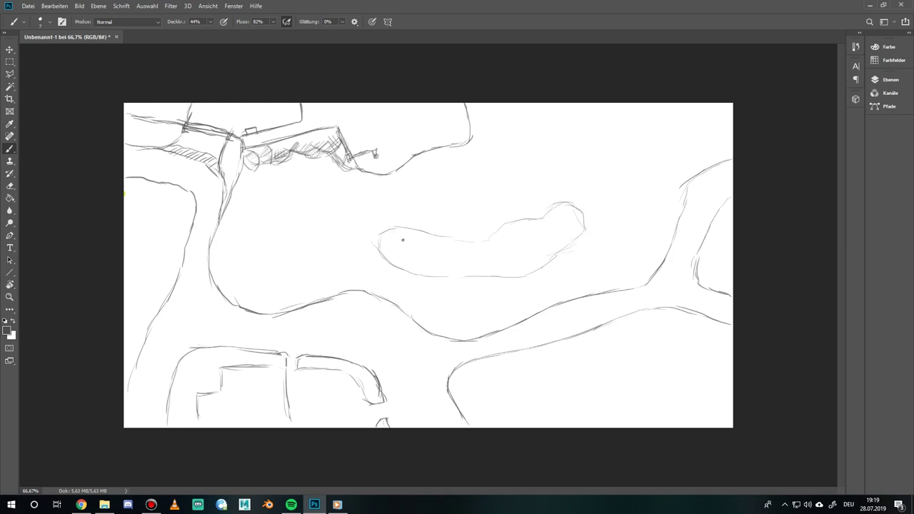
{"action": "mouse_move", "coordinate": [383, 242]}
{"action": "left_mouse_down"}
{"action": "mouse_move", "coordinate": [424, 241]}
{"action": "mouse_move", "coordinate": [407, 252]}
{"action": "mouse_move", "coordinate": [447, 252]}
{"action": "left_mouse_up"}
{"action": "mouse_move", "coordinate": [502, 257]}
{"action": "left_mouse_down"}
{"action": "mouse_move", "coordinate": [523, 255]}
{"action": "mouse_move", "coordinate": [520, 247]}
{"action": "mouse_move", "coordinate": [552, 231]}
{"action": "mouse_move", "coordinate": [536, 250]}
{"action": "left_mouse_up"}
Sketch small plant tufts around the pond's left end, lower edge, lower right bend and the notch in its upper edge
{"action": "mouse_move", "coordinate": [370, 245]}
{"action": "left_mouse_down"}
{"action": "mouse_move", "coordinate": [380, 240]}
{"action": "mouse_move", "coordinate": [373, 245]}
{"action": "mouse_move", "coordinate": [388, 258]}
{"action": "mouse_move", "coordinate": [390, 233]}
{"action": "mouse_move", "coordinate": [371, 236]}
{"action": "left_mouse_up"}
{"action": "mouse_move", "coordinate": [386, 233]}
{"action": "left_mouse_down"}
{"action": "mouse_move", "coordinate": [376, 239]}
{"action": "mouse_move", "coordinate": [383, 236]}
{"action": "left_mouse_up"}
{"action": "mouse_move", "coordinate": [456, 276]}
{"action": "left_mouse_down"}
{"action": "mouse_move", "coordinate": [448, 279]}
{"action": "mouse_move", "coordinate": [467, 274]}
{"action": "mouse_move", "coordinate": [459, 272]}
{"action": "left_mouse_up"}
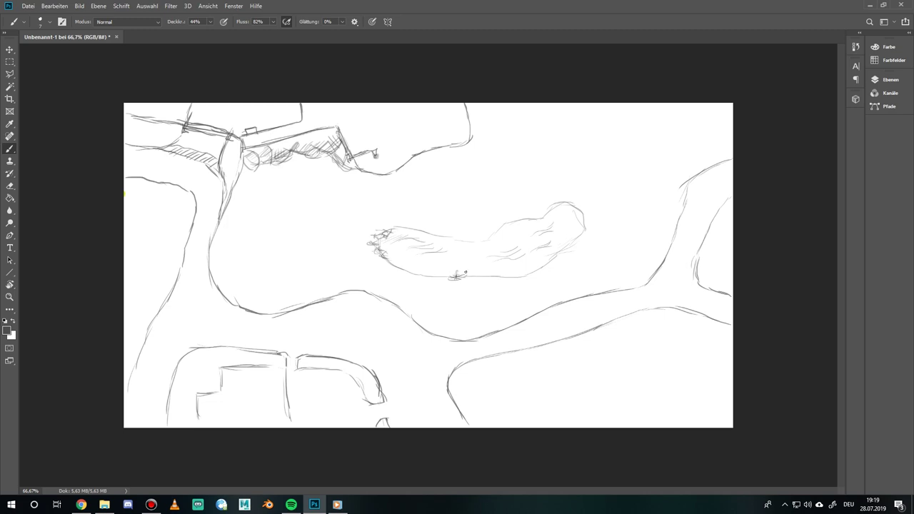
{"action": "mouse_move", "coordinate": [539, 265]}
{"action": "left_mouse_down"}
{"action": "mouse_move", "coordinate": [535, 273]}
{"action": "mouse_move", "coordinate": [543, 265]}
{"action": "left_mouse_up"}
{"action": "left_click_drag", "start_coordinate": [536, 271], "coordinate": [545, 263]}
{"action": "left_click_drag", "start_coordinate": [538, 274], "coordinate": [556, 269]}
{"action": "left_click_drag", "start_coordinate": [478, 235], "coordinate": [491, 235]}
Sketch a cluster of rounded rocks above the notch in the pond's upper edge and shade them
{"action": "mouse_move", "coordinate": [486, 227]}
{"action": "left_mouse_down"}
{"action": "mouse_move", "coordinate": [498, 208]}
{"action": "mouse_move", "coordinate": [494, 220]}
{"action": "mouse_move", "coordinate": [533, 207]}
{"action": "mouse_move", "coordinate": [512, 225]}
{"action": "mouse_move", "coordinate": [542, 210]}
{"action": "mouse_move", "coordinate": [501, 207]}
{"action": "mouse_move", "coordinate": [498, 192]}
{"action": "mouse_move", "coordinate": [516, 183]}
{"action": "mouse_move", "coordinate": [506, 188]}
{"action": "mouse_move", "coordinate": [535, 197]}
{"action": "mouse_move", "coordinate": [522, 208]}
{"action": "mouse_move", "coordinate": [534, 198]}
{"action": "mouse_move", "coordinate": [509, 190]}
{"action": "mouse_move", "coordinate": [517, 186]}
{"action": "mouse_move", "coordinate": [535, 195]}
{"action": "mouse_move", "coordinate": [525, 211]}
{"action": "mouse_move", "coordinate": [503, 210]}
{"action": "mouse_move", "coordinate": [524, 206]}
{"action": "left_mouse_up"}
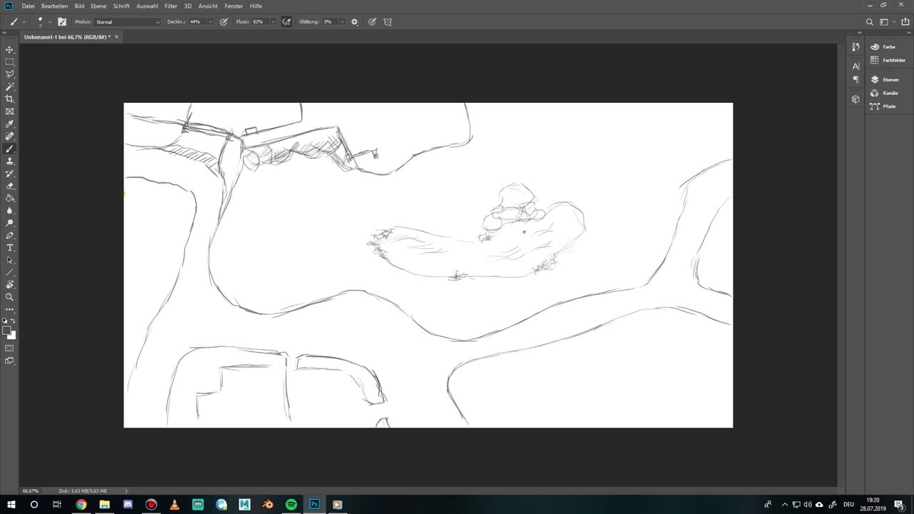
{"action": "mouse_move", "coordinate": [499, 214]}
{"action": "left_mouse_down"}
{"action": "mouse_move", "coordinate": [488, 222]}
{"action": "mouse_move", "coordinate": [502, 219]}
{"action": "left_mouse_up"}
{"action": "mouse_move", "coordinate": [513, 218]}
{"action": "left_mouse_down"}
{"action": "mouse_move", "coordinate": [524, 189]}
{"action": "mouse_move", "coordinate": [519, 196]}
{"action": "mouse_move", "coordinate": [533, 193]}
{"action": "mouse_move", "coordinate": [527, 206]}
{"action": "mouse_move", "coordinate": [527, 191]}
{"action": "mouse_move", "coordinate": [537, 213]}
{"action": "mouse_move", "coordinate": [525, 183]}
{"action": "left_mouse_up"}
Sketch faint curved lines with light hatching between the upper boundary and the pond, ending in a vertical edge beside the rocks
{"action": "left_click_drag", "start_coordinate": [377, 191], "coordinate": [441, 191]}
{"action": "left_click_drag", "start_coordinate": [463, 170], "coordinate": [466, 198]}
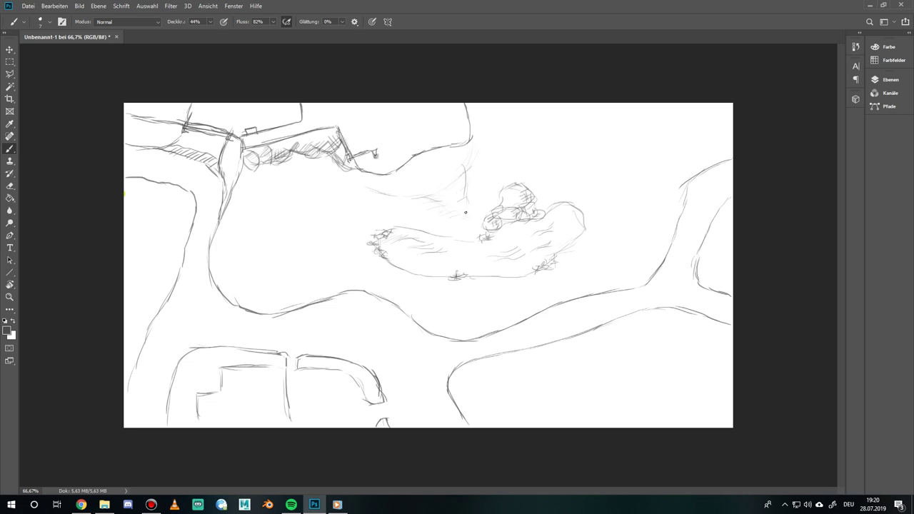
{"action": "left_click_drag", "start_coordinate": [466, 206], "coordinate": [469, 227]}
Continue the faint line to the left and curve it around into a large rounded area below the bushes
{"action": "left_click_drag", "start_coordinate": [318, 193], "coordinate": [339, 188]}
{"action": "left_click_drag", "start_coordinate": [317, 233], "coordinate": [319, 208]}
{"action": "left_click_drag", "start_coordinate": [308, 241], "coordinate": [292, 248]}
{"action": "mouse_move", "coordinate": [248, 188]}
{"action": "left_mouse_down"}
{"action": "mouse_move", "coordinate": [239, 226]}
{"action": "mouse_move", "coordinate": [239, 202]}
{"action": "mouse_move", "coordinate": [255, 246]}
{"action": "left_mouse_up"}
Sketch a group of small boxes and objects with light hatching inside the rounded area beside the left road
{"action": "mouse_move", "coordinate": [264, 204]}
{"action": "left_mouse_down"}
{"action": "mouse_move", "coordinate": [268, 218]}
{"action": "mouse_move", "coordinate": [276, 206]}
{"action": "mouse_move", "coordinate": [268, 219]}
{"action": "mouse_move", "coordinate": [299, 194]}
{"action": "left_mouse_up"}
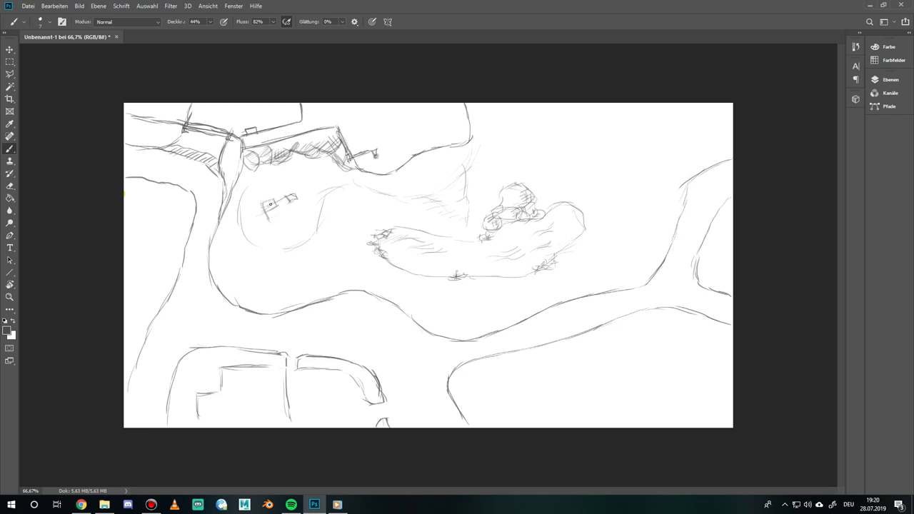
{"action": "mouse_move", "coordinate": [266, 220]}
{"action": "left_mouse_down"}
{"action": "mouse_move", "coordinate": [278, 212]}
{"action": "mouse_move", "coordinate": [283, 220]}
{"action": "left_mouse_up"}
{"action": "mouse_move", "coordinate": [290, 210]}
{"action": "left_mouse_down"}
{"action": "mouse_move", "coordinate": [297, 205]}
{"action": "mouse_move", "coordinate": [293, 213]}
{"action": "left_mouse_up"}
{"action": "right_click", "coordinate": [300, 205]}
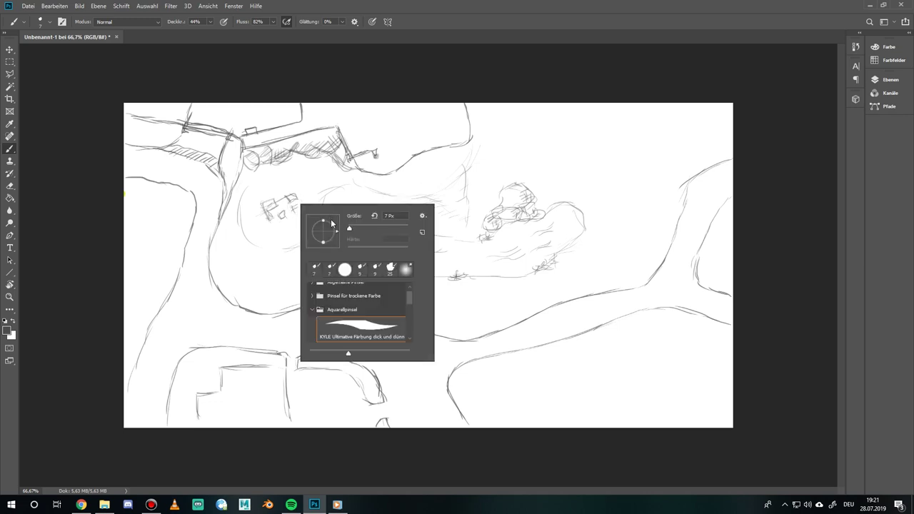
{"action": "left_click", "coordinate": [307, 195]}
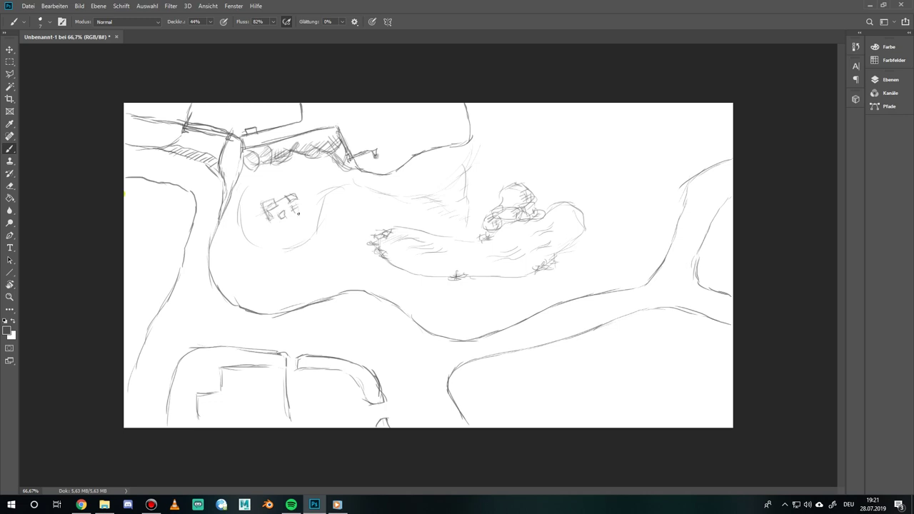
{"action": "mouse_move", "coordinate": [278, 204]}
{"action": "left_mouse_down"}
{"action": "mouse_move", "coordinate": [289, 201]}
{"action": "mouse_move", "coordinate": [283, 190]}
{"action": "mouse_move", "coordinate": [301, 193]}
{"action": "left_mouse_up"}
{"action": "mouse_move", "coordinate": [264, 242]}
{"action": "left_mouse_down"}
{"action": "mouse_move", "coordinate": [287, 225]}
{"action": "mouse_move", "coordinate": [278, 227]}
{"action": "left_mouse_up"}
Sketch three adjoining rounded bushes on the crest of the central road's upper edge
{"action": "left_click_drag", "start_coordinate": [352, 283], "coordinate": [376, 288]}
{"action": "scroll", "coordinate": [372, 281], "scroll_direction": "up", "scroll_amount": 5}
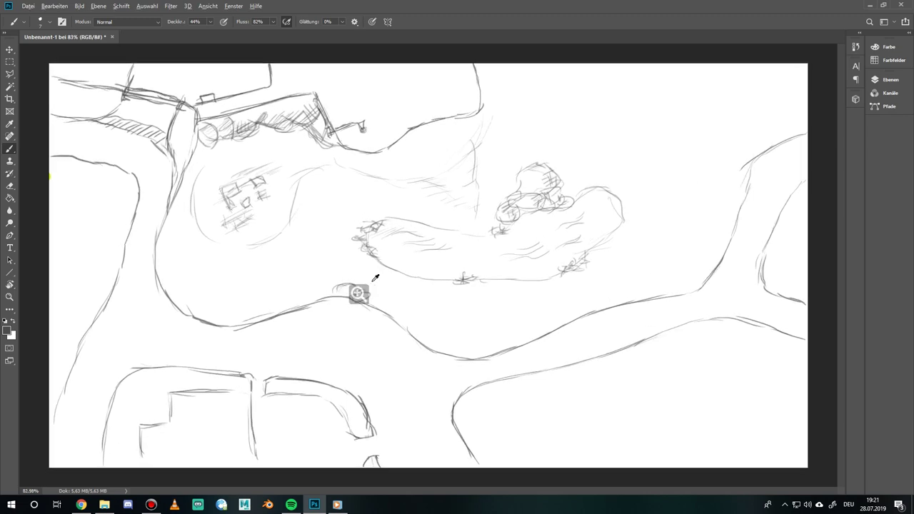
{"action": "left_click_drag", "start_coordinate": [374, 278], "coordinate": [730, 174]}
{"action": "scroll", "coordinate": [729, 173], "scroll_direction": "up", "scroll_amount": 3}
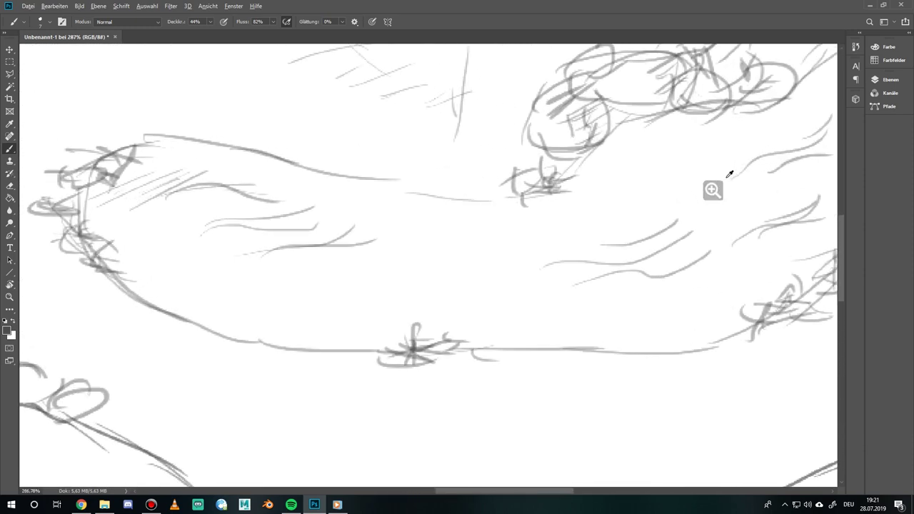
{"action": "scroll", "coordinate": [725, 178], "scroll_direction": "down", "scroll_amount": 2}
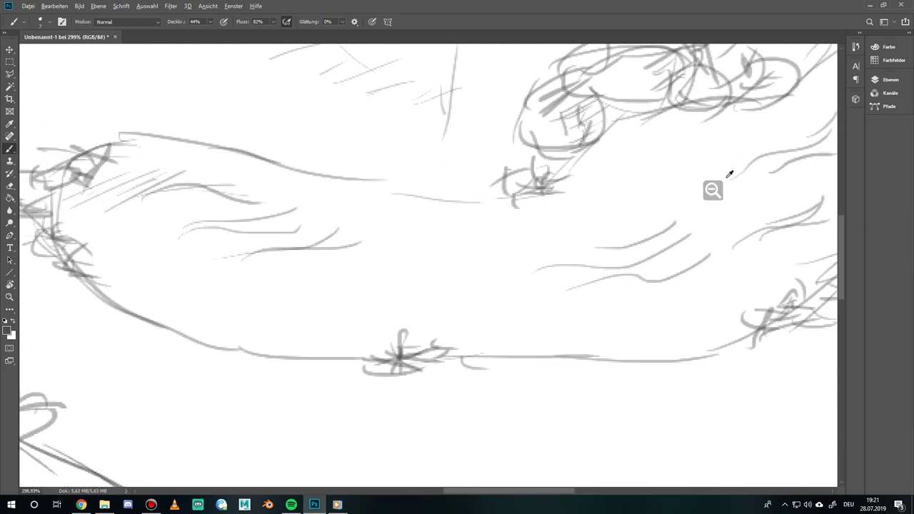
{"action": "scroll", "coordinate": [726, 178], "scroll_direction": "down", "scroll_amount": 1}
{"action": "scroll", "coordinate": [726, 178], "scroll_direction": "down", "scroll_amount": 1}
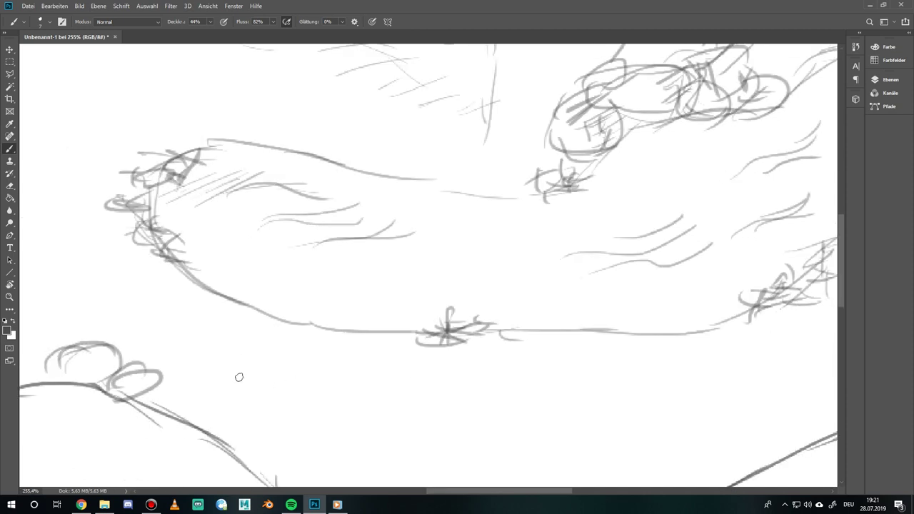
{"action": "left_click_drag", "start_coordinate": [158, 379], "coordinate": [198, 402]}
{"action": "left_click_drag", "start_coordinate": [178, 388], "coordinate": [190, 429]}
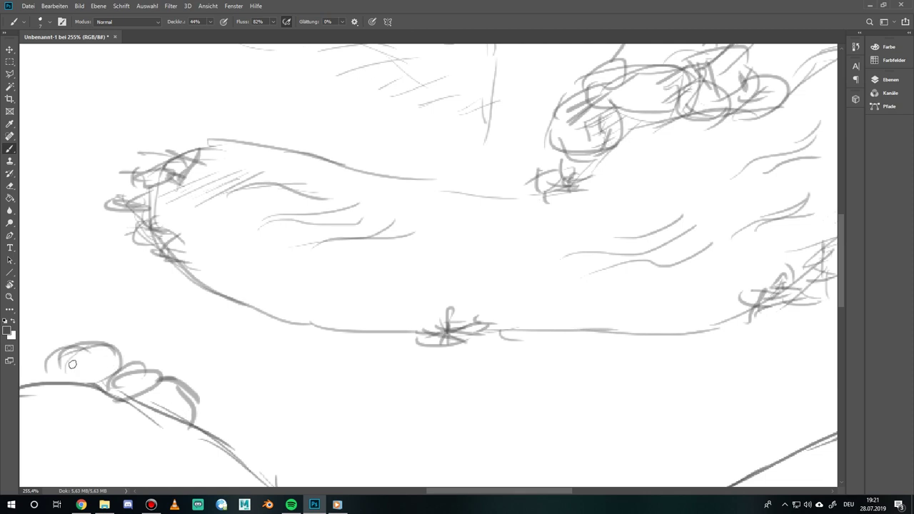
Shade the three rounded bushes on the road's crest with short hatching strokes
{"action": "left_click_drag", "start_coordinate": [66, 352], "coordinate": [57, 380]}
{"action": "mouse_move", "coordinate": [84, 350]}
{"action": "left_mouse_down"}
{"action": "mouse_move", "coordinate": [88, 373]}
{"action": "mouse_move", "coordinate": [104, 364]}
{"action": "left_mouse_up"}
{"action": "left_click_drag", "start_coordinate": [104, 350], "coordinate": [84, 366]}
{"action": "mouse_move", "coordinate": [109, 357]}
{"action": "left_mouse_down"}
{"action": "mouse_move", "coordinate": [90, 369]}
{"action": "mouse_move", "coordinate": [148, 366]}
{"action": "mouse_move", "coordinate": [140, 383]}
{"action": "mouse_move", "coordinate": [158, 395]}
{"action": "mouse_move", "coordinate": [174, 386]}
{"action": "mouse_move", "coordinate": [168, 411]}
{"action": "left_mouse_up"}
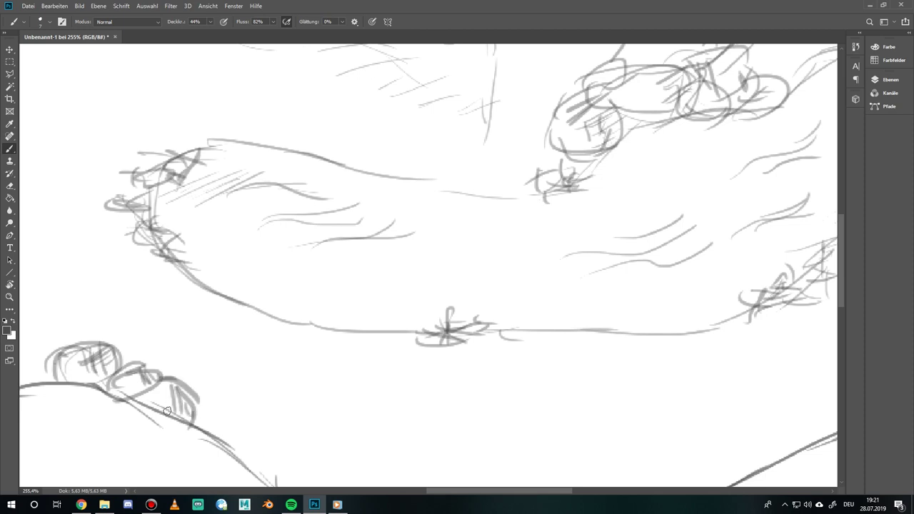
Add four more shaded round bushes behind and to the right of the existing ones along the road's descending edge
{"action": "mouse_move", "coordinate": [171, 350]}
{"action": "left_mouse_down"}
{"action": "mouse_move", "coordinate": [188, 387]}
{"action": "mouse_move", "coordinate": [226, 404]}
{"action": "mouse_move", "coordinate": [235, 422]}
{"action": "mouse_move", "coordinate": [222, 444]}
{"action": "left_mouse_up"}
{"action": "left_click_drag", "start_coordinate": [211, 400], "coordinate": [221, 429]}
{"action": "mouse_move", "coordinate": [213, 407]}
{"action": "left_mouse_down"}
{"action": "mouse_move", "coordinate": [220, 429]}
{"action": "mouse_move", "coordinate": [212, 419]}
{"action": "mouse_move", "coordinate": [236, 429]}
{"action": "left_mouse_up"}
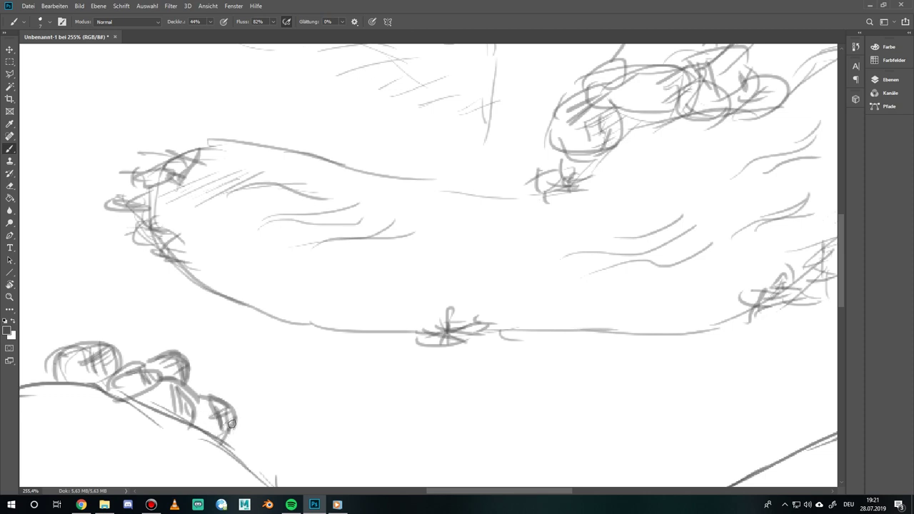
{"action": "mouse_move", "coordinate": [292, 386]}
{"action": "left_mouse_down"}
{"action": "mouse_move", "coordinate": [458, 210]}
{"action": "mouse_move", "coordinate": [498, 181]}
{"action": "left_mouse_up"}
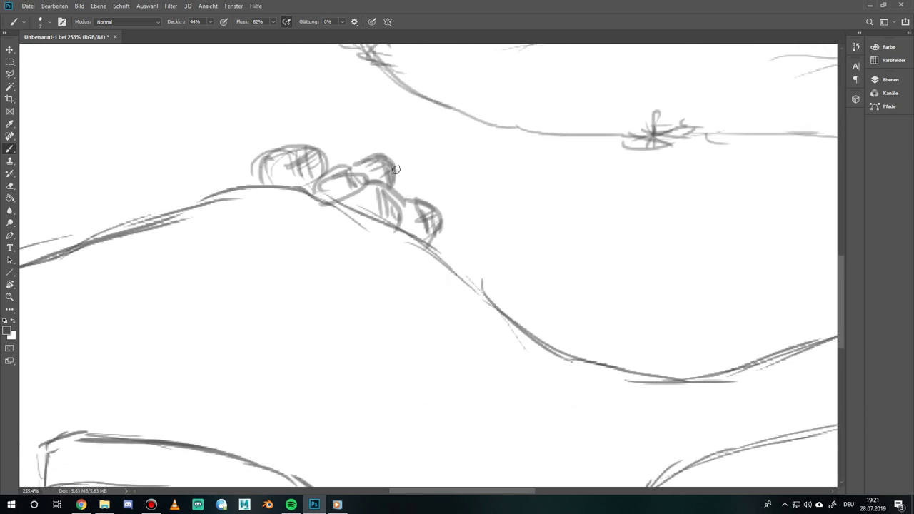
{"action": "mouse_move", "coordinate": [397, 166]}
{"action": "left_mouse_down"}
{"action": "mouse_move", "coordinate": [422, 168]}
{"action": "mouse_move", "coordinate": [426, 193]}
{"action": "mouse_move", "coordinate": [395, 174]}
{"action": "mouse_move", "coordinate": [424, 178]}
{"action": "mouse_move", "coordinate": [417, 194]}
{"action": "left_mouse_up"}
{"action": "left_click_drag", "start_coordinate": [414, 175], "coordinate": [412, 188]}
{"action": "mouse_move", "coordinate": [433, 222]}
{"action": "left_mouse_down"}
{"action": "mouse_move", "coordinate": [428, 241]}
{"action": "mouse_move", "coordinate": [456, 252]}
{"action": "mouse_move", "coordinate": [445, 247]}
{"action": "mouse_move", "coordinate": [457, 264]}
{"action": "left_mouse_up"}
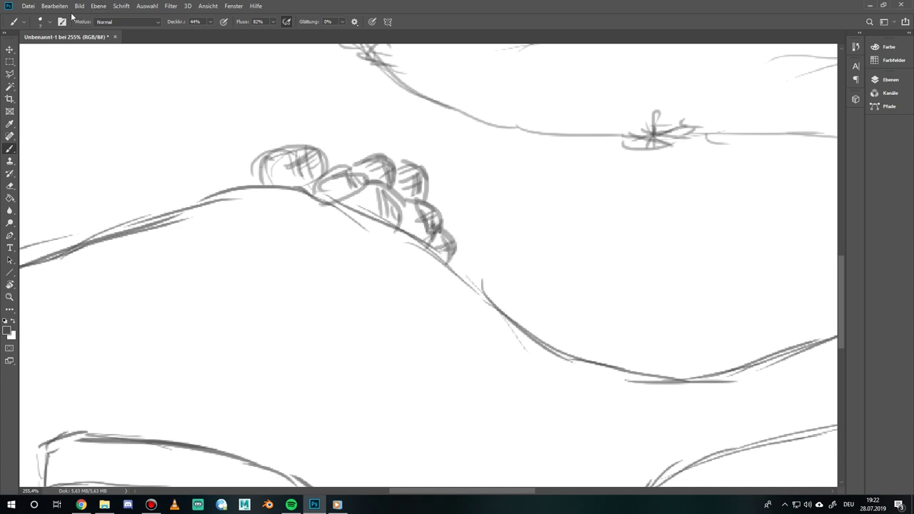
Set the brush size to 4 px and the brush opacity to 66%
{"action": "left_click", "coordinate": [51, 22]}
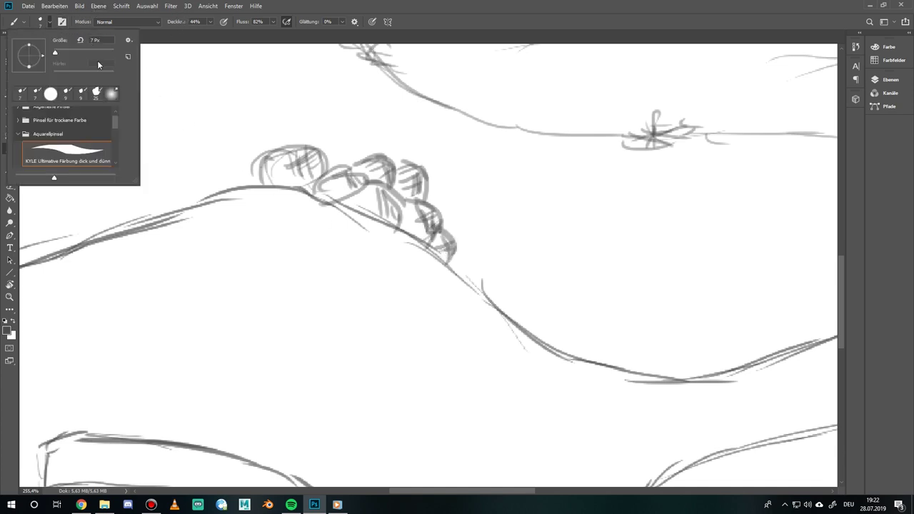
{"action": "left_click", "coordinate": [53, 53]}
{"action": "key", "text": "Return"}
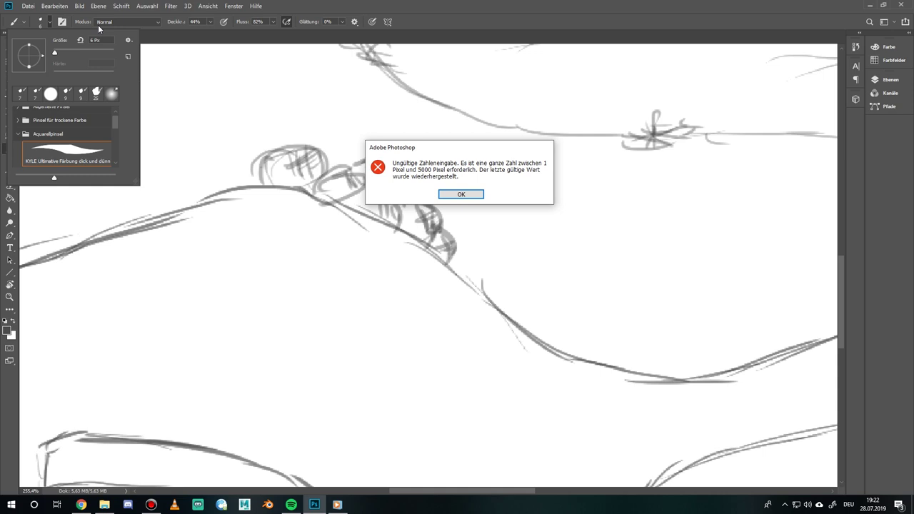
{"action": "left_click", "coordinate": [462, 194]}
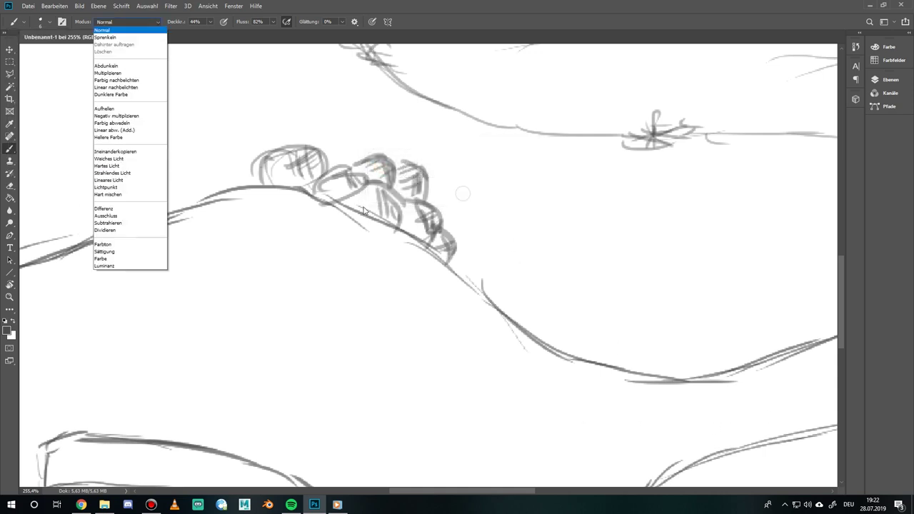
{"action": "left_click", "coordinate": [40, 21]}
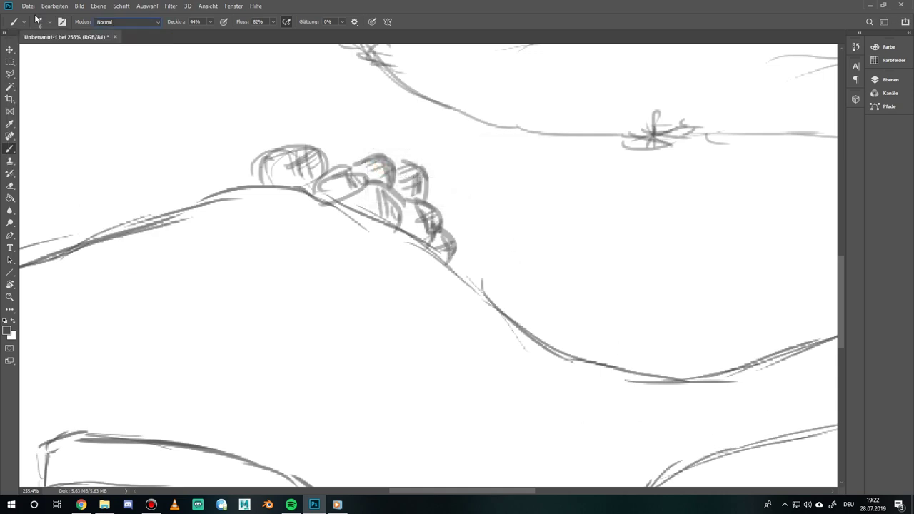
{"action": "left_click", "coordinate": [50, 23]}
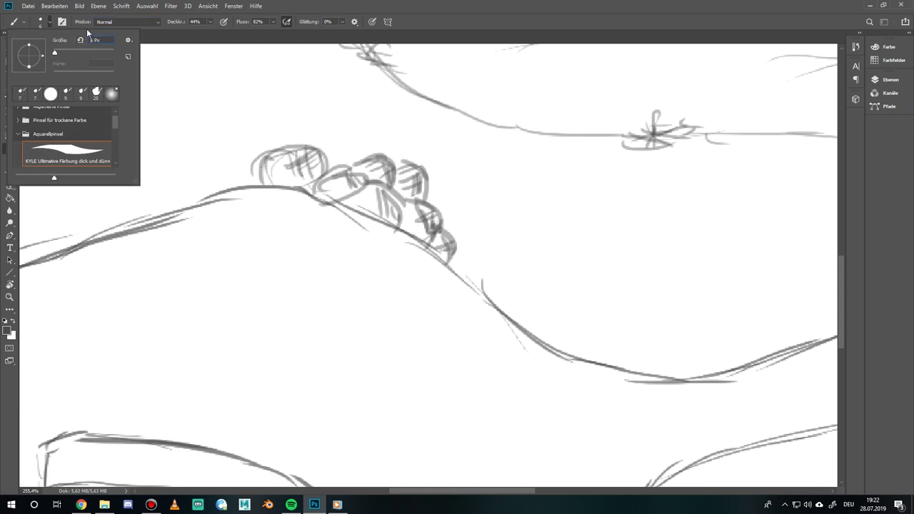
{"action": "type", "text": "4"}
{"action": "key", "text": "Return"}
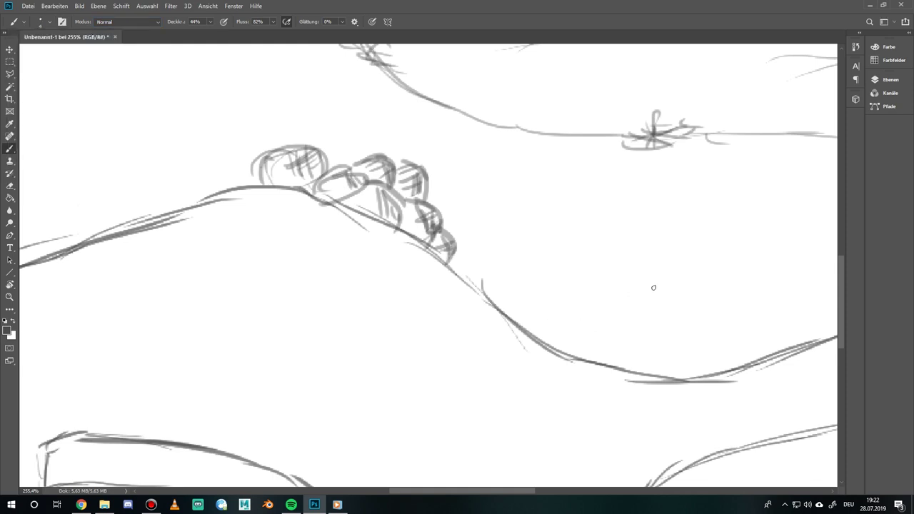
{"action": "left_click_drag", "start_coordinate": [171, 26], "coordinate": [187, 27]}
Reinforce the road's upper edge line just right of the bush cluster, undoing the stray stroke
{"action": "left_click_drag", "start_coordinate": [451, 265], "coordinate": [505, 309]}
{"action": "left_click_drag", "start_coordinate": [455, 270], "coordinate": [505, 308]}
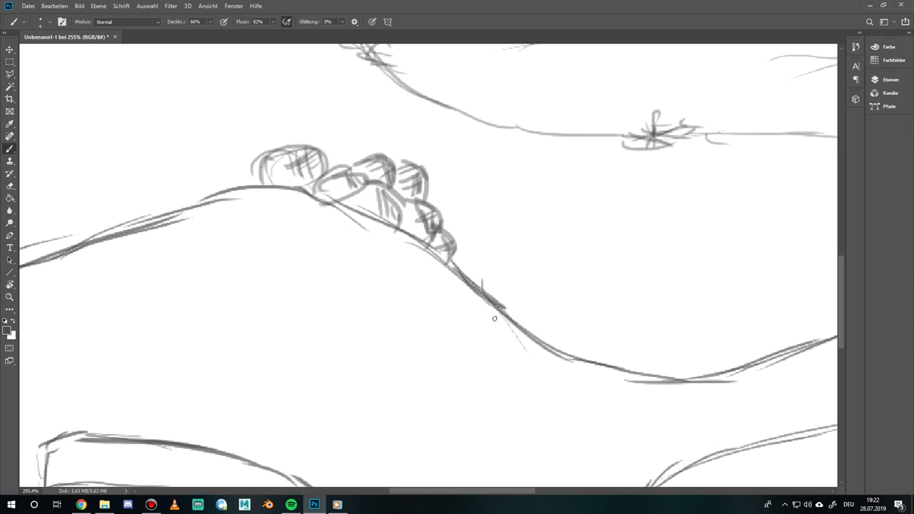
{"action": "left_click_drag", "start_coordinate": [581, 384], "coordinate": [446, 314]}
{"action": "key", "text": "ctrl+z"}
Sketch a curved strip above the dip in the road's upper edge, closed by a short line at each end
{"action": "mouse_move", "coordinate": [596, 344]}
{"action": "left_mouse_down"}
{"action": "mouse_move", "coordinate": [490, 310]}
{"action": "mouse_move", "coordinate": [234, 317]}
{"action": "left_mouse_up"}
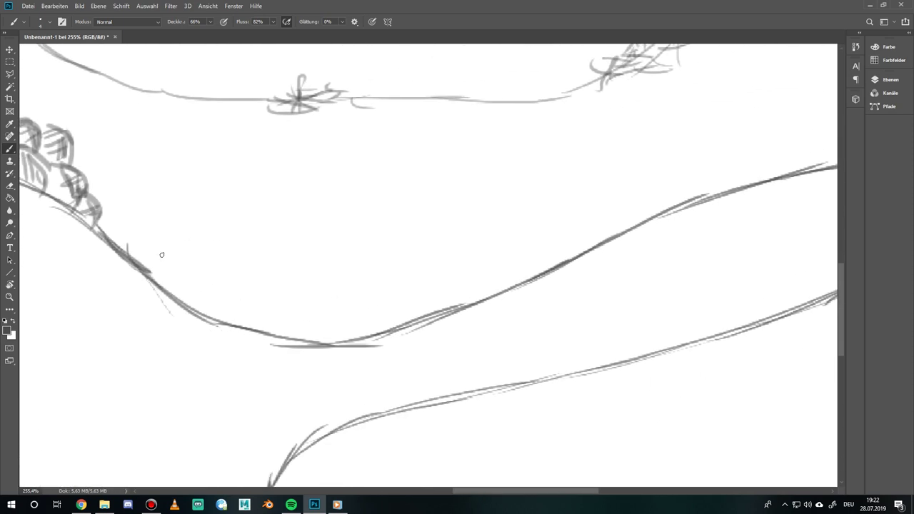
{"action": "mouse_move", "coordinate": [107, 240]}
{"action": "left_mouse_down"}
{"action": "mouse_move", "coordinate": [143, 206]}
{"action": "mouse_move", "coordinate": [172, 228]}
{"action": "mouse_move", "coordinate": [145, 206]}
{"action": "mouse_move", "coordinate": [296, 276]}
{"action": "mouse_move", "coordinate": [263, 262]}
{"action": "mouse_move", "coordinate": [357, 267]}
{"action": "mouse_move", "coordinate": [328, 273]}
{"action": "mouse_move", "coordinate": [411, 260]}
{"action": "mouse_move", "coordinate": [391, 266]}
{"action": "mouse_move", "coordinate": [439, 248]}
{"action": "mouse_move", "coordinate": [435, 238]}
{"action": "mouse_move", "coordinate": [528, 209]}
{"action": "mouse_move", "coordinate": [521, 214]}
{"action": "mouse_move", "coordinate": [528, 212]}
{"action": "mouse_move", "coordinate": [555, 251]}
{"action": "left_mouse_up"}
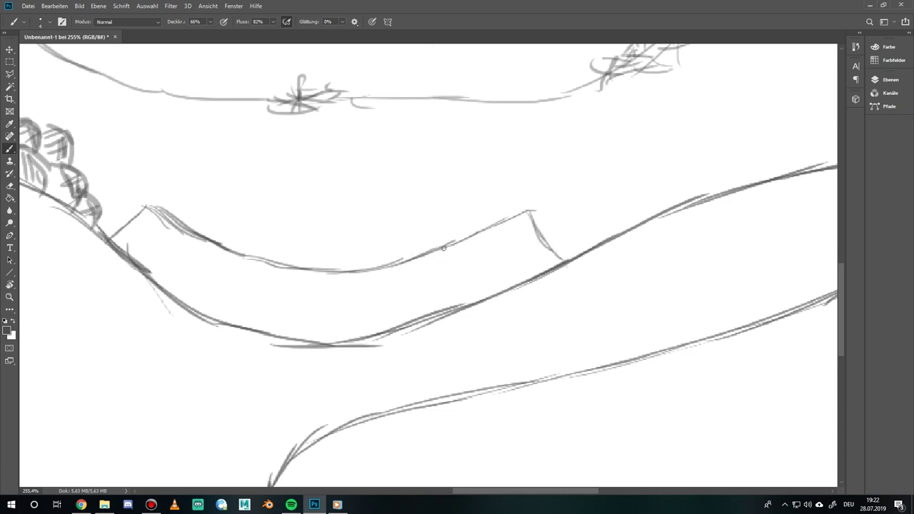
{"action": "mouse_move", "coordinate": [412, 255]}
{"action": "left_mouse_down"}
{"action": "mouse_move", "coordinate": [510, 217]}
{"action": "mouse_move", "coordinate": [545, 245]}
{"action": "left_mouse_up"}
Sketch small boxes on the road edge near both ends of the curved strip and reinforce its left end line
{"action": "left_click_drag", "start_coordinate": [472, 309], "coordinate": [565, 266]}
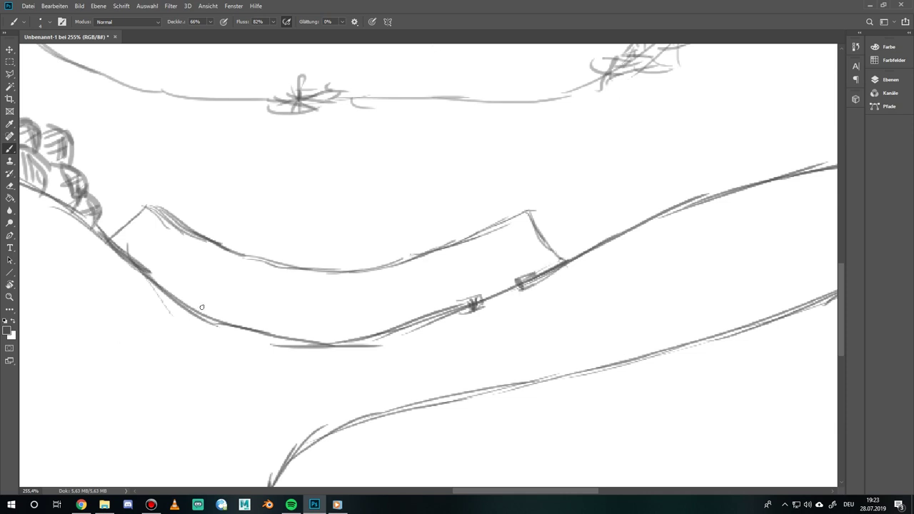
{"action": "mouse_move", "coordinate": [181, 308]}
{"action": "left_mouse_down"}
{"action": "mouse_move", "coordinate": [209, 320]}
{"action": "mouse_move", "coordinate": [193, 308]}
{"action": "left_mouse_up"}
{"action": "mouse_move", "coordinate": [142, 277]}
{"action": "left_mouse_down"}
{"action": "mouse_move", "coordinate": [113, 257]}
{"action": "mouse_move", "coordinate": [118, 250]}
{"action": "mouse_move", "coordinate": [139, 285]}
{"action": "left_mouse_up"}
{"action": "left_click_drag", "start_coordinate": [109, 243], "coordinate": [141, 211]}
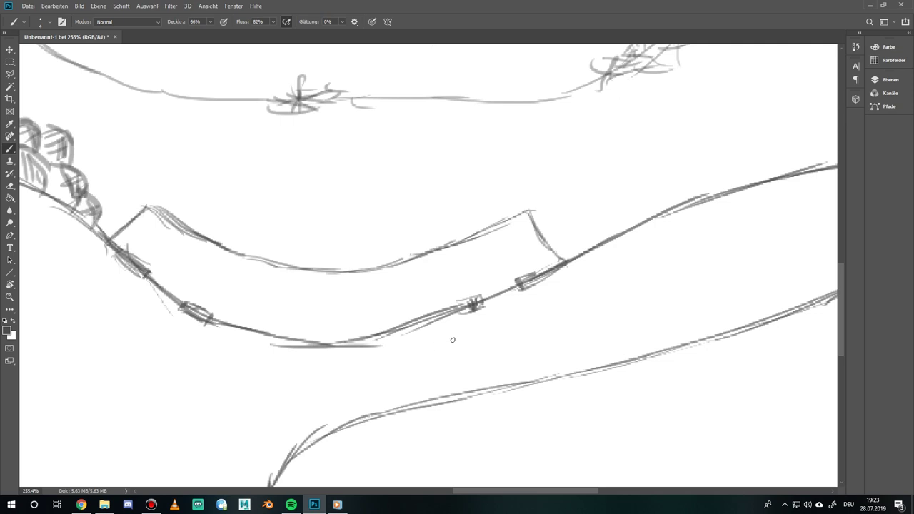
Divide the curved strip into seven bays with six cross lines and double the line along its upper edge
{"action": "left_click_drag", "start_coordinate": [438, 250], "coordinate": [510, 221]}
{"action": "mouse_move", "coordinate": [156, 278]}
{"action": "left_mouse_down"}
{"action": "mouse_move", "coordinate": [208, 229]}
{"action": "mouse_move", "coordinate": [148, 282]}
{"action": "mouse_move", "coordinate": [192, 248]}
{"action": "mouse_move", "coordinate": [157, 278]}
{"action": "left_mouse_up"}
{"action": "mouse_move", "coordinate": [222, 330]}
{"action": "left_mouse_down"}
{"action": "mouse_move", "coordinate": [248, 281]}
{"action": "mouse_move", "coordinate": [227, 323]}
{"action": "left_mouse_up"}
{"action": "left_click_drag", "start_coordinate": [313, 277], "coordinate": [309, 325]}
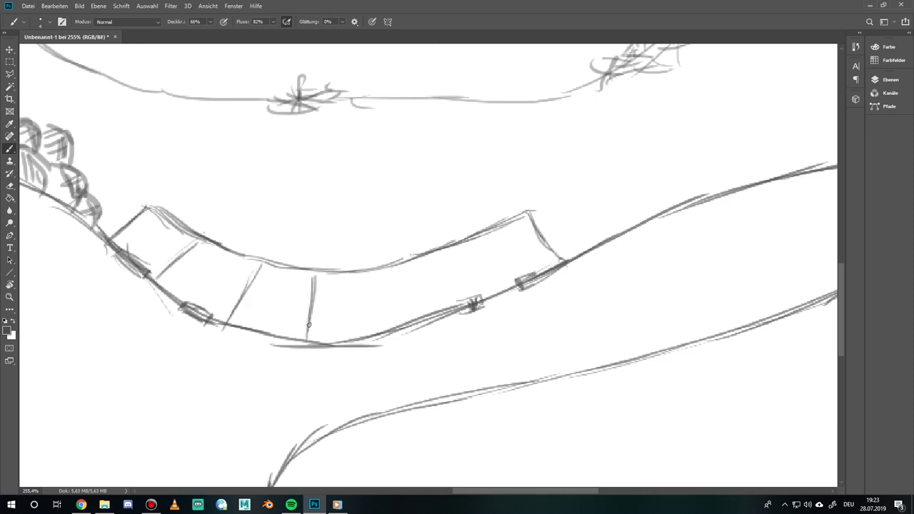
{"action": "left_click_drag", "start_coordinate": [373, 270], "coordinate": [389, 319]}
{"action": "left_click_drag", "start_coordinate": [378, 288], "coordinate": [391, 329]}
{"action": "left_click_drag", "start_coordinate": [437, 252], "coordinate": [453, 303]}
{"action": "left_click_drag", "start_coordinate": [434, 255], "coordinate": [450, 296]}
{"action": "left_click_drag", "start_coordinate": [496, 230], "coordinate": [516, 284]}
{"action": "mouse_move", "coordinate": [374, 271]}
{"action": "left_mouse_down"}
{"action": "mouse_move", "coordinate": [462, 248]}
{"action": "mouse_move", "coordinate": [529, 214]}
{"action": "left_mouse_up"}
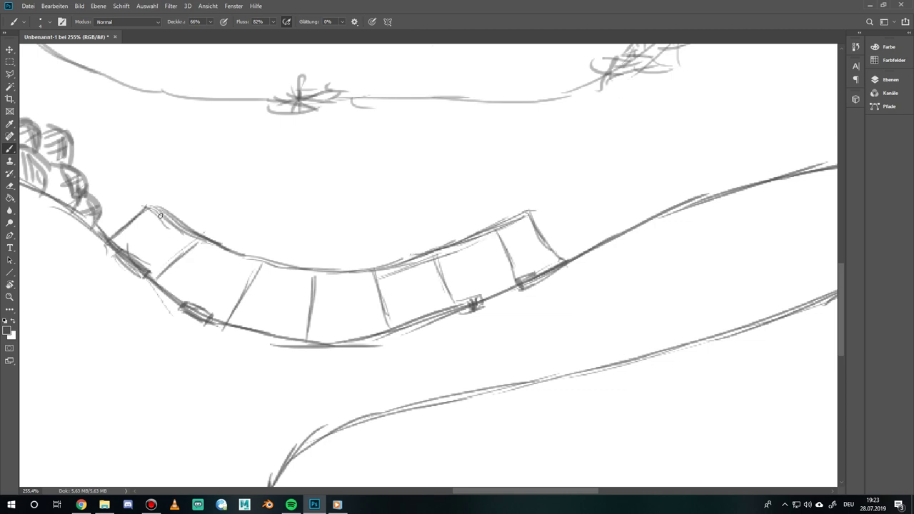
{"action": "mouse_move", "coordinate": [160, 215]}
{"action": "left_mouse_down"}
{"action": "mouse_move", "coordinate": [246, 253]}
{"action": "mouse_move", "coordinate": [231, 250]}
{"action": "mouse_move", "coordinate": [235, 258]}
{"action": "mouse_move", "coordinate": [310, 272]}
{"action": "mouse_move", "coordinate": [280, 272]}
{"action": "mouse_move", "coordinate": [423, 258]}
{"action": "left_mouse_up"}
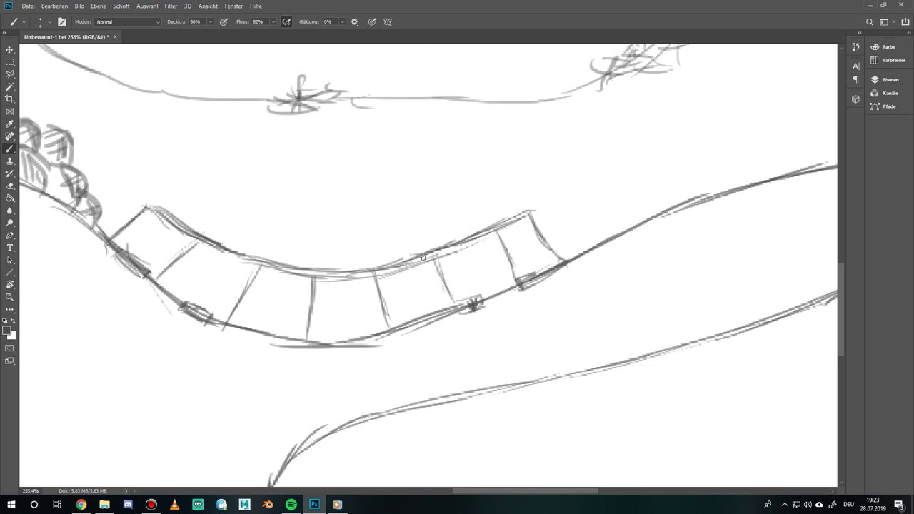
Draw round posts at the strip's two lower corners, reinforce its upper left corner and add a dashed line on the road below
{"action": "left_click_drag", "start_coordinate": [559, 265], "coordinate": [565, 257]}
{"action": "left_click_drag", "start_coordinate": [107, 236], "coordinate": [107, 235]}
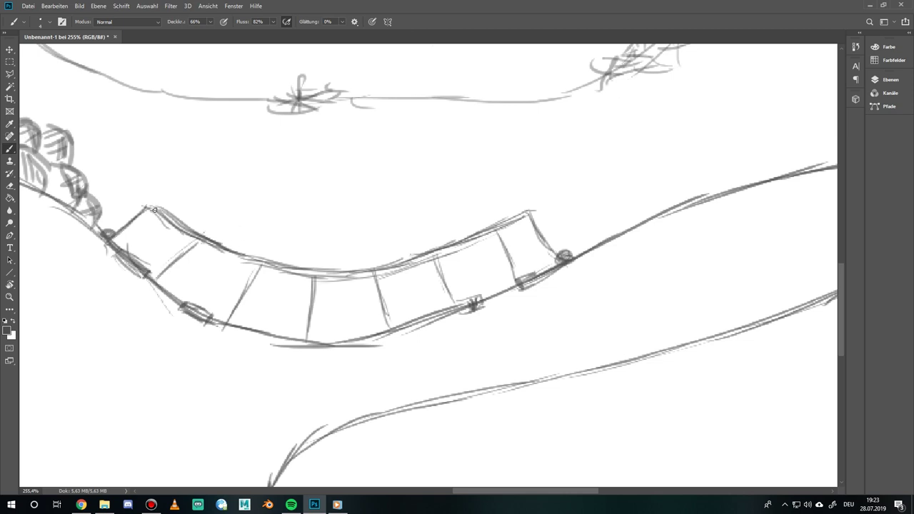
{"action": "left_click_drag", "start_coordinate": [143, 210], "coordinate": [168, 216]}
{"action": "mouse_move", "coordinate": [230, 340]}
{"action": "left_mouse_down"}
{"action": "mouse_move", "coordinate": [302, 357]}
{"action": "mouse_move", "coordinate": [289, 355]}
{"action": "mouse_move", "coordinate": [389, 340]}
{"action": "left_mouse_up"}
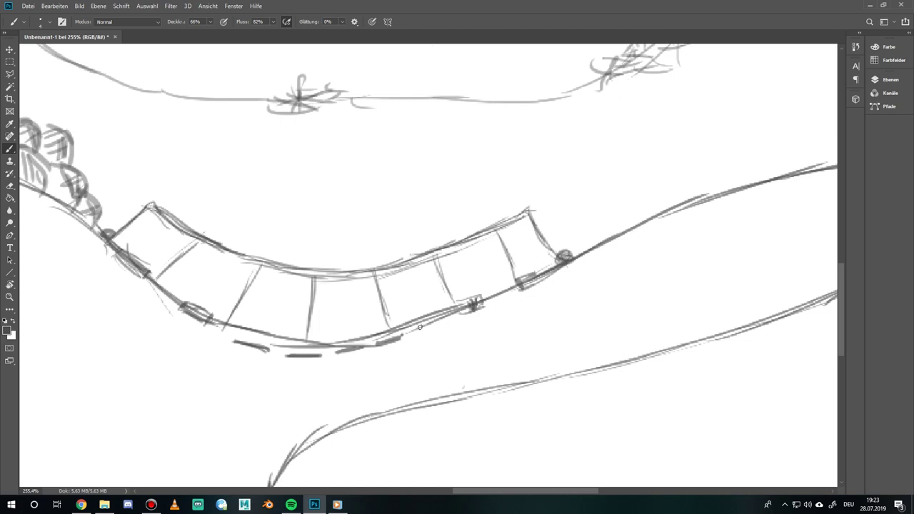
{"action": "left_click_drag", "start_coordinate": [429, 378], "coordinate": [754, 155]}
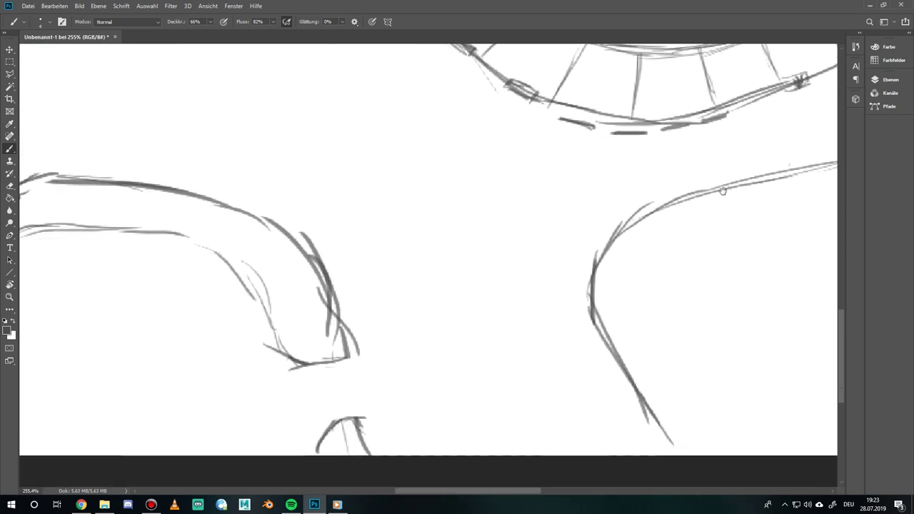
Draw four clusters of small overlapping circles as bushes inside the curved bed beside the building plot
{"action": "left_click_drag", "start_coordinate": [395, 298], "coordinate": [484, 315]}
{"action": "mouse_move", "coordinate": [380, 366]}
{"action": "left_mouse_down"}
{"action": "mouse_move", "coordinate": [410, 296]}
{"action": "mouse_move", "coordinate": [430, 333]}
{"action": "left_mouse_up"}
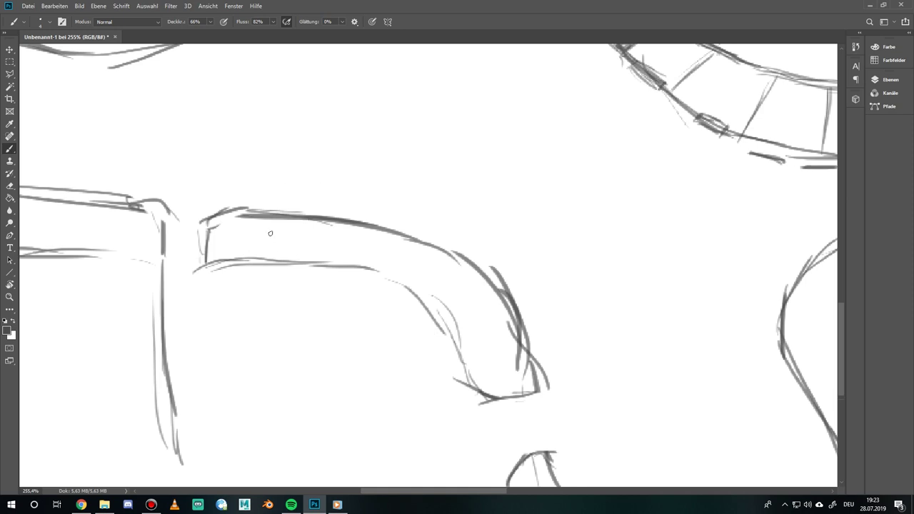
{"action": "mouse_move", "coordinate": [264, 234]}
{"action": "left_mouse_down"}
{"action": "mouse_move", "coordinate": [254, 227]}
{"action": "mouse_move", "coordinate": [262, 206]}
{"action": "mouse_move", "coordinate": [267, 230]}
{"action": "mouse_move", "coordinate": [285, 241]}
{"action": "mouse_move", "coordinate": [289, 208]}
{"action": "mouse_move", "coordinate": [317, 246]}
{"action": "mouse_move", "coordinate": [289, 228]}
{"action": "mouse_move", "coordinate": [300, 265]}
{"action": "mouse_move", "coordinate": [261, 250]}
{"action": "mouse_move", "coordinate": [288, 220]}
{"action": "left_mouse_up"}
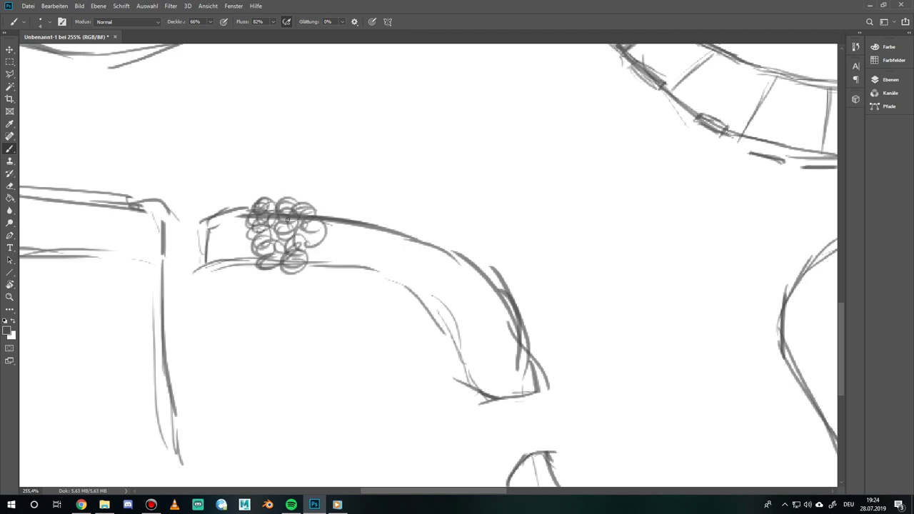
{"action": "mouse_move", "coordinate": [350, 268]}
{"action": "left_mouse_down"}
{"action": "mouse_move", "coordinate": [361, 233]}
{"action": "mouse_move", "coordinate": [386, 217]}
{"action": "mouse_move", "coordinate": [405, 241]}
{"action": "mouse_move", "coordinate": [392, 274]}
{"action": "mouse_move", "coordinate": [352, 231]}
{"action": "mouse_move", "coordinate": [394, 246]}
{"action": "mouse_move", "coordinate": [394, 260]}
{"action": "mouse_move", "coordinate": [410, 255]}
{"action": "mouse_move", "coordinate": [412, 243]}
{"action": "mouse_move", "coordinate": [389, 275]}
{"action": "mouse_move", "coordinate": [343, 270]}
{"action": "left_mouse_up"}
{"action": "mouse_move", "coordinate": [449, 268]}
{"action": "left_mouse_down"}
{"action": "mouse_move", "coordinate": [442, 280]}
{"action": "mouse_move", "coordinate": [457, 256]}
{"action": "mouse_move", "coordinate": [443, 304]}
{"action": "mouse_move", "coordinate": [475, 286]}
{"action": "mouse_move", "coordinate": [472, 265]}
{"action": "mouse_move", "coordinate": [486, 271]}
{"action": "mouse_move", "coordinate": [435, 284]}
{"action": "mouse_move", "coordinate": [459, 318]}
{"action": "mouse_move", "coordinate": [501, 300]}
{"action": "mouse_move", "coordinate": [496, 265]}
{"action": "mouse_move", "coordinate": [457, 254]}
{"action": "left_mouse_up"}
{"action": "mouse_move", "coordinate": [476, 382]}
{"action": "left_mouse_down"}
{"action": "mouse_move", "coordinate": [541, 383]}
{"action": "mouse_move", "coordinate": [530, 348]}
{"action": "mouse_move", "coordinate": [481, 360]}
{"action": "mouse_move", "coordinate": [471, 375]}
{"action": "mouse_move", "coordinate": [489, 355]}
{"action": "mouse_move", "coordinate": [526, 368]}
{"action": "mouse_move", "coordinate": [515, 403]}
{"action": "mouse_move", "coordinate": [539, 376]}
{"action": "mouse_move", "coordinate": [547, 386]}
{"action": "left_mouse_up"}
{"action": "left_click_drag", "start_coordinate": [495, 348], "coordinate": [496, 338]}
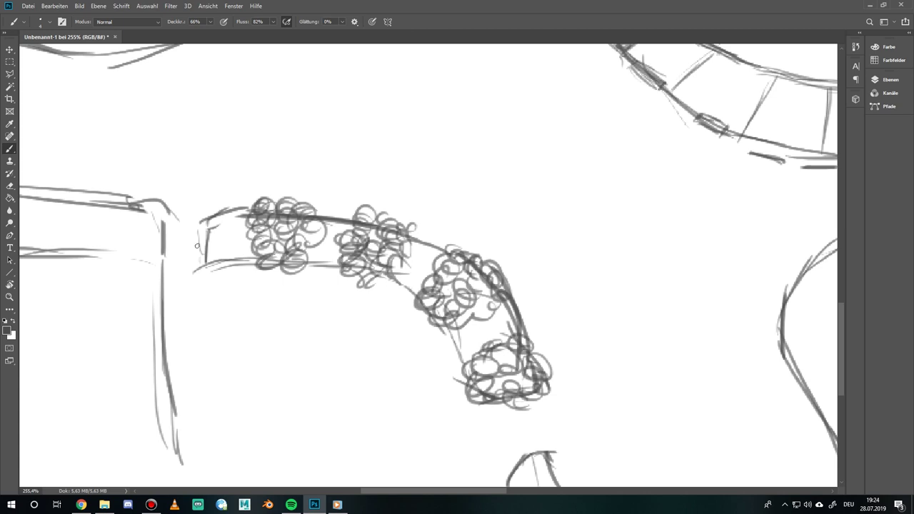
Fill the gaps between the bushes with small plant squiggles along the curved bed's inner and outer edges
{"action": "left_click_drag", "start_coordinate": [220, 260], "coordinate": [260, 258]}
{"action": "mouse_move", "coordinate": [322, 272]}
{"action": "left_mouse_down"}
{"action": "mouse_move", "coordinate": [332, 260]}
{"action": "mouse_move", "coordinate": [341, 266]}
{"action": "left_mouse_up"}
{"action": "mouse_move", "coordinate": [398, 284]}
{"action": "left_mouse_down"}
{"action": "mouse_move", "coordinate": [440, 309]}
{"action": "mouse_move", "coordinate": [461, 359]}
{"action": "left_mouse_up"}
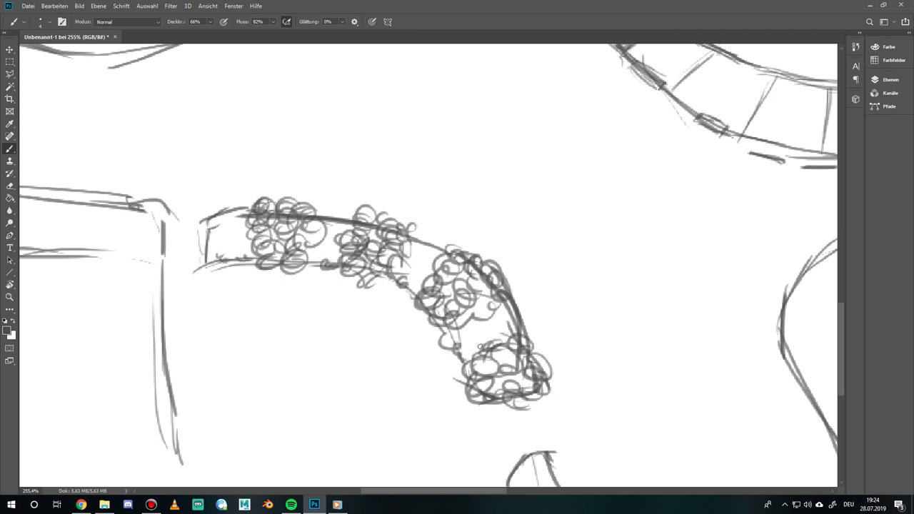
{"action": "mouse_move", "coordinate": [513, 319]}
{"action": "left_mouse_down"}
{"action": "mouse_move", "coordinate": [506, 306]}
{"action": "mouse_move", "coordinate": [527, 332]}
{"action": "left_mouse_up"}
{"action": "left_click_drag", "start_coordinate": [423, 243], "coordinate": [452, 252]}
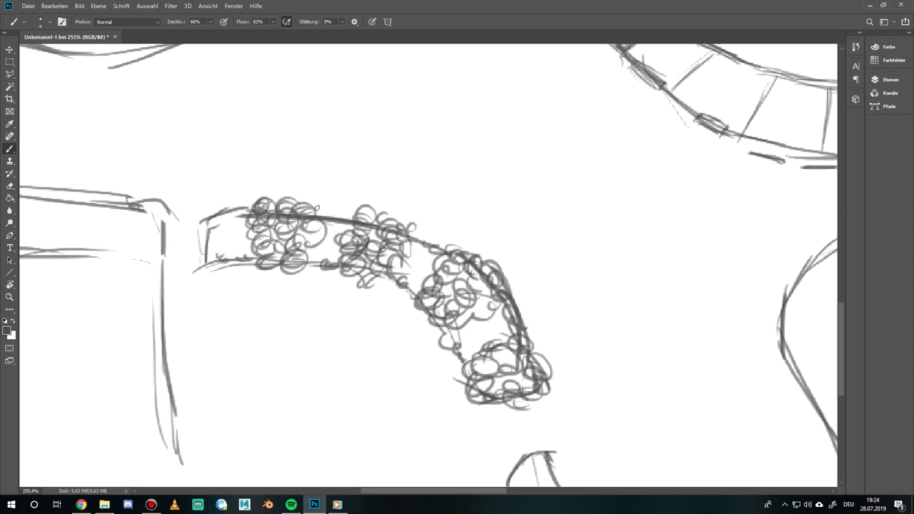
{"action": "left_click_drag", "start_coordinate": [332, 218], "coordinate": [351, 223]}
{"action": "left_click_drag", "start_coordinate": [227, 213], "coordinate": [231, 217]}
Sketch three narrow benches just outside the curved bed's outer edge, two along its upper side and one near its lower end
{"action": "mouse_move", "coordinate": [423, 230]}
{"action": "left_mouse_down"}
{"action": "mouse_move", "coordinate": [450, 241]}
{"action": "mouse_move", "coordinate": [438, 232]}
{"action": "left_mouse_up"}
{"action": "left_click_drag", "start_coordinate": [534, 334], "coordinate": [549, 357]}
{"action": "left_click_drag", "start_coordinate": [539, 325], "coordinate": [553, 356]}
{"action": "mouse_move", "coordinate": [545, 356]}
{"action": "left_mouse_down"}
{"action": "mouse_move", "coordinate": [559, 350]}
{"action": "mouse_move", "coordinate": [547, 343]}
{"action": "left_mouse_up"}
{"action": "left_click_drag", "start_coordinate": [536, 328], "coordinate": [547, 321]}
{"action": "left_click_drag", "start_coordinate": [320, 201], "coordinate": [343, 209]}
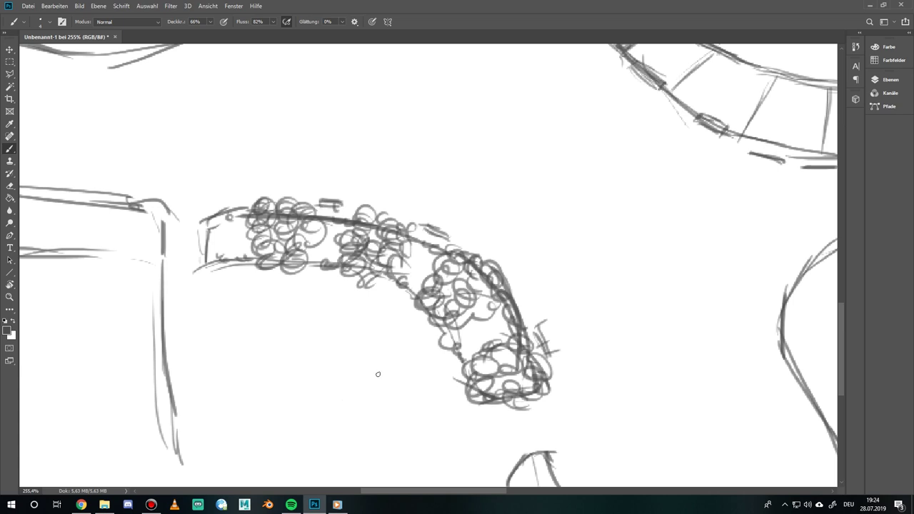
Draw five round table outlines in the open area enclosed by the curved bed
{"action": "left_click_drag", "start_coordinate": [239, 350], "coordinate": [286, 384]}
{"action": "left_click_drag", "start_coordinate": [353, 425], "coordinate": [390, 418]}
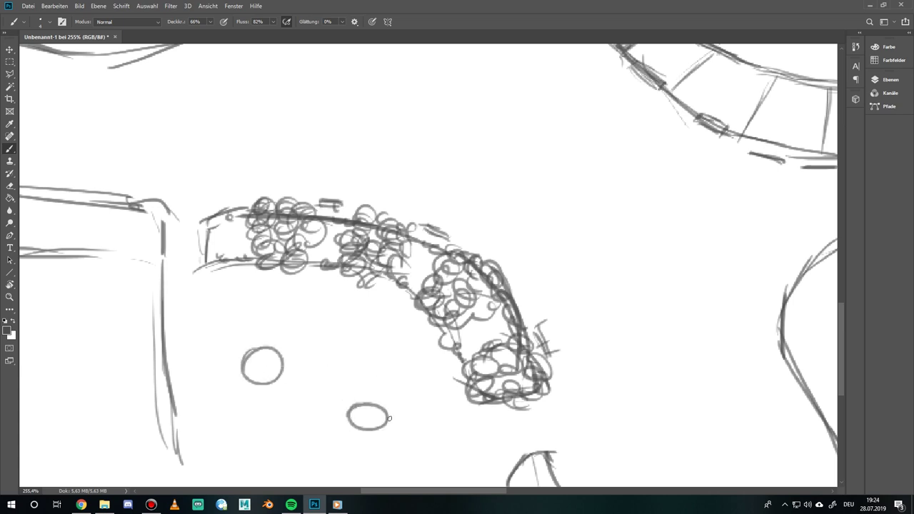
{"action": "left_click_drag", "start_coordinate": [379, 320], "coordinate": [357, 327]}
{"action": "mouse_move", "coordinate": [230, 306]}
{"action": "left_mouse_down"}
{"action": "mouse_move", "coordinate": [239, 340]}
{"action": "mouse_move", "coordinate": [227, 306]}
{"action": "left_mouse_up"}
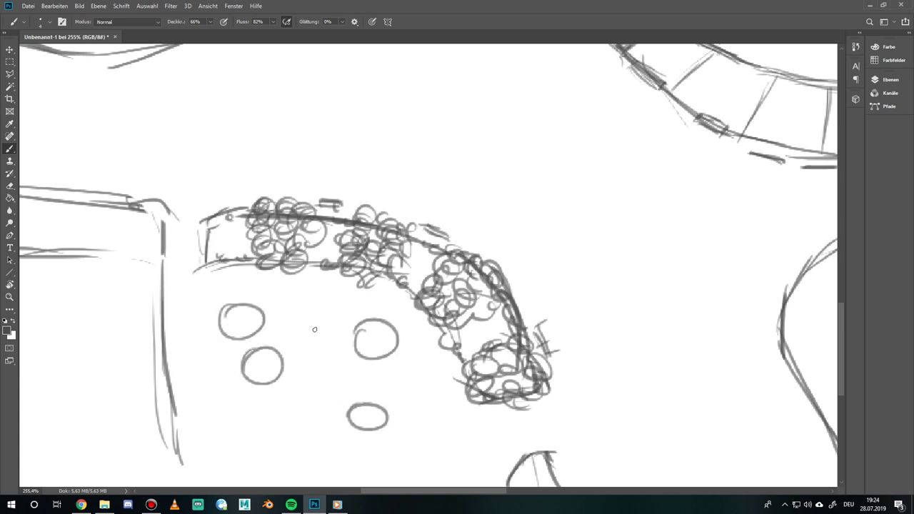
{"action": "left_click_drag", "start_coordinate": [293, 323], "coordinate": [321, 357]}
Mark the centres of the round tables and divide each circle into segments with radiating lines
{"action": "left_click", "coordinate": [366, 418]}
{"action": "mouse_move", "coordinate": [237, 321]}
{"action": "left_mouse_down"}
{"action": "mouse_move", "coordinate": [263, 330]}
{"action": "mouse_move", "coordinate": [237, 321]}
{"action": "left_mouse_up"}
{"action": "left_click_drag", "start_coordinate": [217, 320], "coordinate": [237, 319]}
{"action": "mouse_move", "coordinate": [314, 333]}
{"action": "left_mouse_down"}
{"action": "mouse_move", "coordinate": [327, 324]}
{"action": "mouse_move", "coordinate": [334, 339]}
{"action": "mouse_move", "coordinate": [300, 351]}
{"action": "mouse_move", "coordinate": [299, 326]}
{"action": "mouse_move", "coordinate": [312, 335]}
{"action": "left_mouse_up"}
{"action": "left_click_drag", "start_coordinate": [313, 335], "coordinate": [313, 314]}
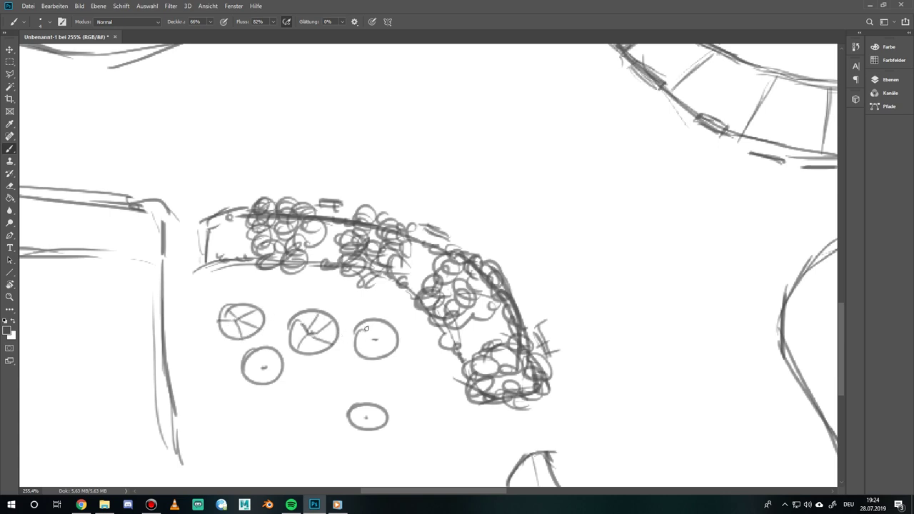
{"action": "left_click_drag", "start_coordinate": [368, 342], "coordinate": [389, 323]}
{"action": "mouse_move", "coordinate": [368, 341]}
{"action": "left_mouse_down"}
{"action": "mouse_move", "coordinate": [401, 342]}
{"action": "mouse_move", "coordinate": [367, 345]}
{"action": "mouse_move", "coordinate": [373, 360]}
{"action": "mouse_move", "coordinate": [355, 336]}
{"action": "left_mouse_up"}
{"action": "mouse_move", "coordinate": [365, 419]}
{"action": "left_mouse_down"}
{"action": "mouse_move", "coordinate": [379, 410]}
{"action": "mouse_move", "coordinate": [368, 431]}
{"action": "left_mouse_up"}
{"action": "mouse_move", "coordinate": [366, 420]}
{"action": "left_mouse_down"}
{"action": "mouse_move", "coordinate": [349, 414]}
{"action": "mouse_move", "coordinate": [368, 405]}
{"action": "mouse_move", "coordinate": [393, 423]}
{"action": "left_mouse_up"}
{"action": "left_click_drag", "start_coordinate": [265, 368], "coordinate": [275, 357]}
{"action": "mouse_move", "coordinate": [264, 368]}
{"action": "left_mouse_down"}
{"action": "mouse_move", "coordinate": [283, 375]}
{"action": "mouse_move", "coordinate": [245, 366]}
{"action": "mouse_move", "coordinate": [265, 353]}
{"action": "mouse_move", "coordinate": [253, 377]}
{"action": "left_mouse_up"}
Shade alternating segments of the five round tables with short hatching strokes
{"action": "mouse_move", "coordinate": [300, 326]}
{"action": "left_mouse_down"}
{"action": "mouse_move", "coordinate": [323, 314]}
{"action": "mouse_move", "coordinate": [313, 326]}
{"action": "mouse_move", "coordinate": [326, 318]}
{"action": "mouse_move", "coordinate": [315, 324]}
{"action": "mouse_move", "coordinate": [327, 319]}
{"action": "mouse_move", "coordinate": [319, 325]}
{"action": "mouse_move", "coordinate": [355, 345]}
{"action": "left_mouse_up"}
{"action": "mouse_move", "coordinate": [367, 335]}
{"action": "left_mouse_down"}
{"action": "mouse_move", "coordinate": [357, 345]}
{"action": "mouse_move", "coordinate": [393, 326]}
{"action": "mouse_move", "coordinate": [399, 334]}
{"action": "mouse_move", "coordinate": [365, 350]}
{"action": "left_mouse_up"}
{"action": "left_click_drag", "start_coordinate": [371, 348], "coordinate": [386, 350]}
{"action": "mouse_move", "coordinate": [249, 374]}
{"action": "left_mouse_down"}
{"action": "mouse_move", "coordinate": [283, 359]}
{"action": "mouse_move", "coordinate": [266, 363]}
{"action": "left_mouse_up"}
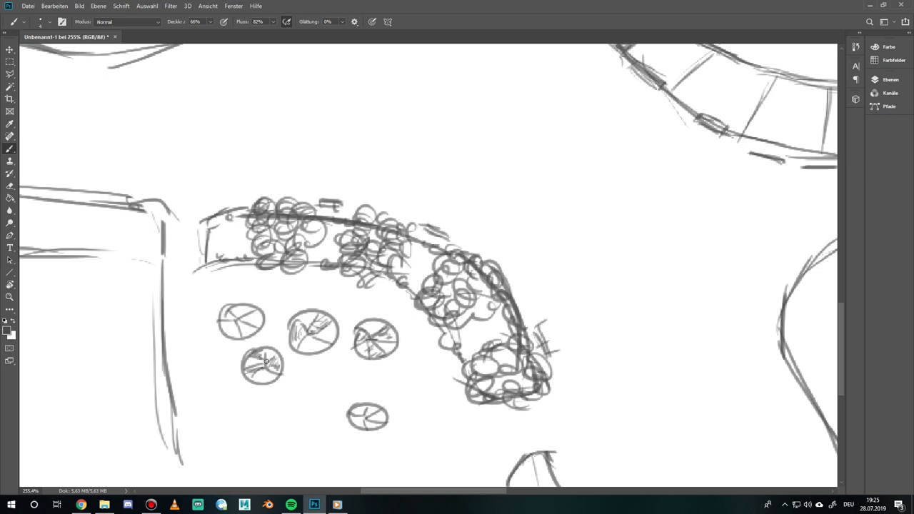
{"action": "mouse_move", "coordinate": [239, 321]}
{"action": "left_mouse_down"}
{"action": "mouse_move", "coordinate": [250, 333]}
{"action": "mouse_move", "coordinate": [250, 307]}
{"action": "mouse_move", "coordinate": [223, 335]}
{"action": "left_mouse_up"}
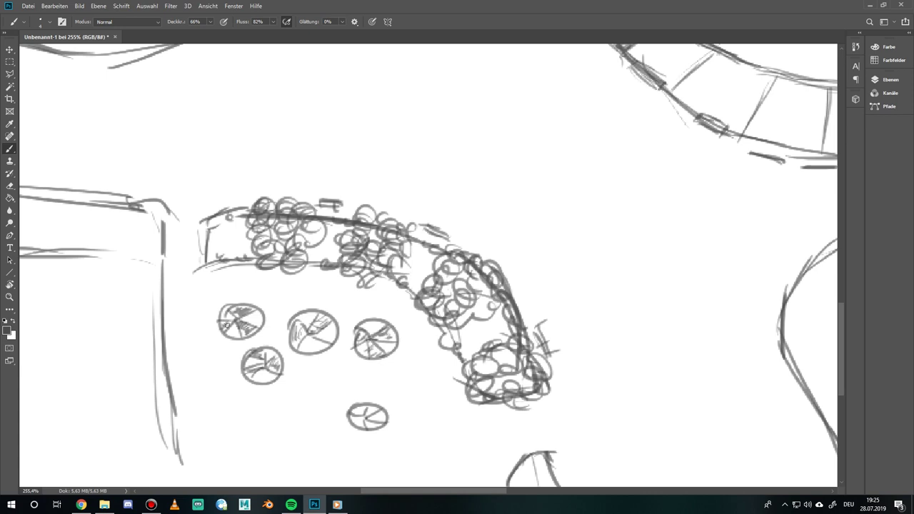
{"action": "mouse_move", "coordinate": [355, 414]}
{"action": "left_mouse_down"}
{"action": "mouse_move", "coordinate": [385, 415]}
{"action": "mouse_move", "coordinate": [366, 423]}
{"action": "left_mouse_up"}
Sketch small seats around the outer edges of the five round tables
{"action": "mouse_move", "coordinate": [354, 398]}
{"action": "left_mouse_down"}
{"action": "mouse_move", "coordinate": [348, 406]}
{"action": "mouse_move", "coordinate": [391, 400]}
{"action": "mouse_move", "coordinate": [395, 411]}
{"action": "left_mouse_up"}
{"action": "mouse_move", "coordinate": [346, 428]}
{"action": "left_mouse_down"}
{"action": "mouse_move", "coordinate": [361, 430]}
{"action": "mouse_move", "coordinate": [347, 433]}
{"action": "left_mouse_up"}
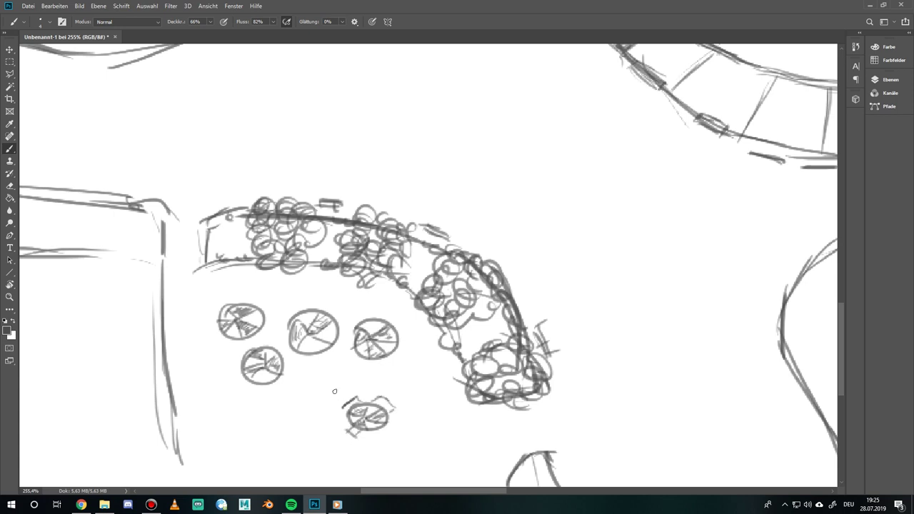
{"action": "mouse_move", "coordinate": [272, 383]}
{"action": "left_mouse_down"}
{"action": "mouse_move", "coordinate": [280, 389]}
{"action": "mouse_move", "coordinate": [266, 394]}
{"action": "left_mouse_up"}
{"action": "left_click_drag", "start_coordinate": [299, 351], "coordinate": [286, 358]}
{"action": "left_click_drag", "start_coordinate": [325, 312], "coordinate": [341, 315]}
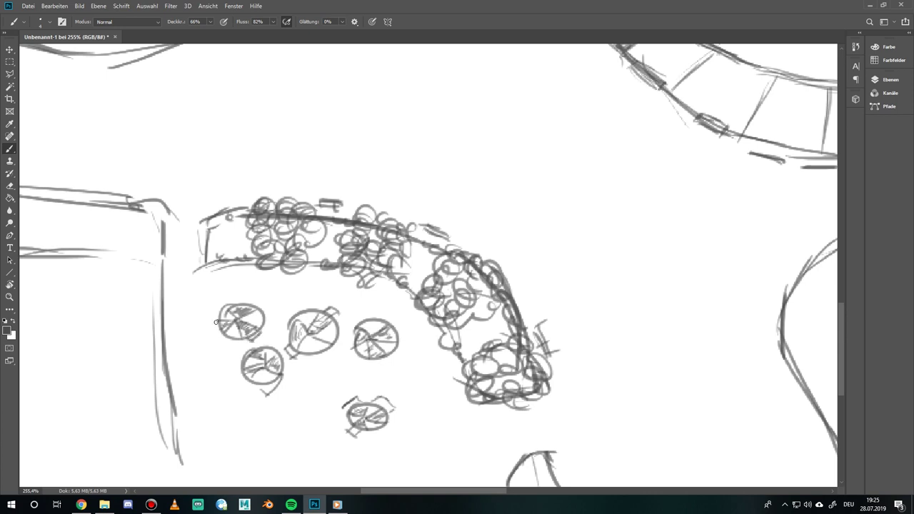
{"action": "left_click_drag", "start_coordinate": [218, 315], "coordinate": [214, 334]}
{"action": "left_click_drag", "start_coordinate": [236, 303], "coordinate": [259, 305]}
{"action": "mouse_move", "coordinate": [361, 358]}
{"action": "left_mouse_down"}
{"action": "mouse_move", "coordinate": [348, 360]}
{"action": "mouse_move", "coordinate": [409, 348]}
{"action": "left_mouse_up"}
Add two dashes outside the small arc at the canvas's lower edge and a dark post at each end of the curved bed
{"action": "left_click_drag", "start_coordinate": [504, 457], "coordinate": [482, 471]}
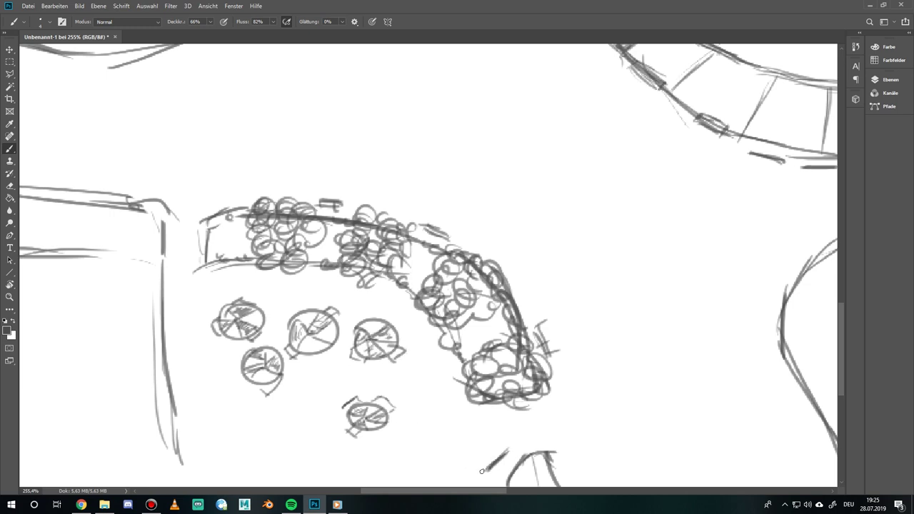
{"action": "left_click_drag", "start_coordinate": [520, 448], "coordinate": [546, 441]}
{"action": "left_click_drag", "start_coordinate": [198, 267], "coordinate": [204, 269]}
{"action": "left_click_drag", "start_coordinate": [453, 388], "coordinate": [450, 391]}
Sketch two rectangular projections on the building wall facing the round tables, a larger one below a narrow one
{"action": "left_click_drag", "start_coordinate": [182, 423], "coordinate": [173, 422]}
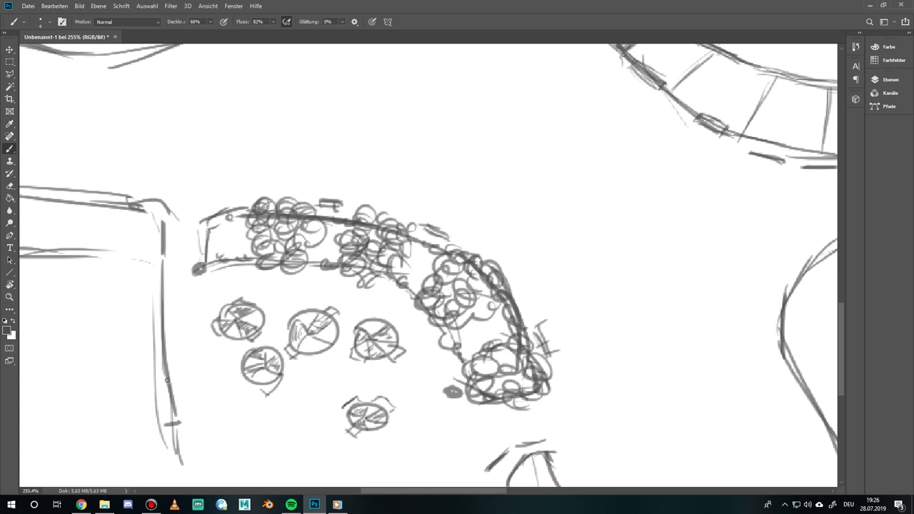
{"action": "mouse_move", "coordinate": [167, 380]}
{"action": "left_mouse_down"}
{"action": "mouse_move", "coordinate": [189, 379]}
{"action": "mouse_move", "coordinate": [189, 425]}
{"action": "mouse_move", "coordinate": [192, 398]}
{"action": "left_mouse_up"}
{"action": "mouse_move", "coordinate": [161, 274]}
{"action": "left_mouse_down"}
{"action": "mouse_move", "coordinate": [170, 273]}
{"action": "mouse_move", "coordinate": [171, 308]}
{"action": "left_mouse_up"}
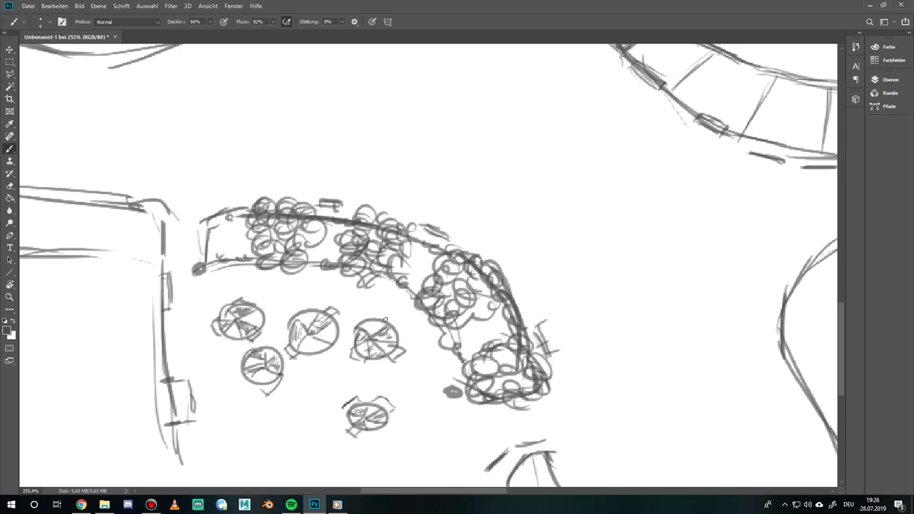
Draw bush clusters along the building plot's curved outer border and reinforce the border line between them
{"action": "scroll", "coordinate": [385, 321], "scroll_direction": "down", "scroll_amount": 3}
{"action": "scroll", "coordinate": [389, 316], "scroll_direction": "down", "scroll_amount": 2}
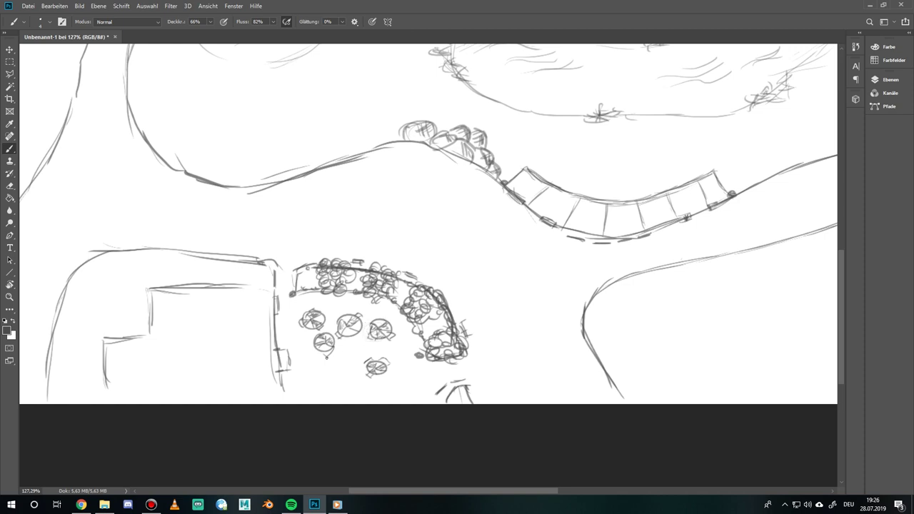
{"action": "left_click_drag", "start_coordinate": [308, 351], "coordinate": [458, 366]}
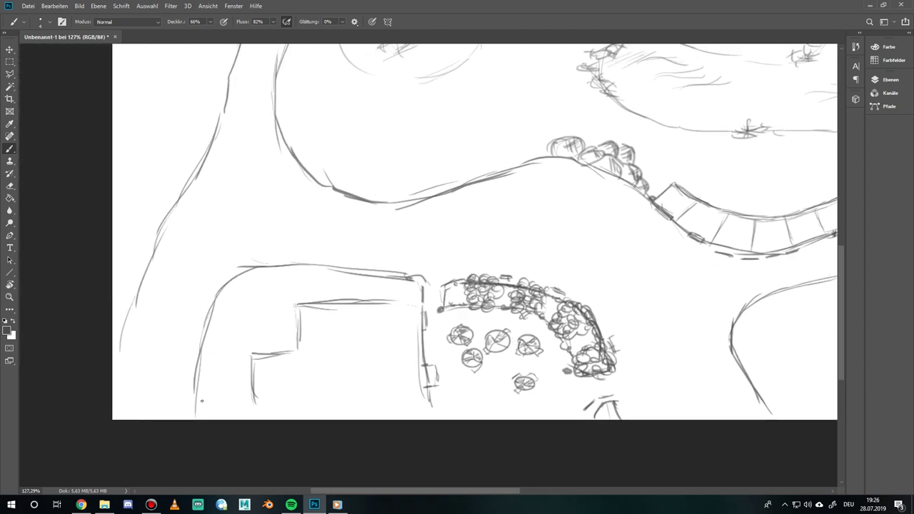
{"action": "mouse_move", "coordinate": [202, 401]}
{"action": "left_mouse_down"}
{"action": "mouse_move", "coordinate": [194, 397]}
{"action": "mouse_move", "coordinate": [208, 384]}
{"action": "mouse_move", "coordinate": [203, 402]}
{"action": "left_mouse_up"}
{"action": "mouse_move", "coordinate": [210, 346]}
{"action": "left_mouse_down"}
{"action": "mouse_move", "coordinate": [203, 350]}
{"action": "mouse_move", "coordinate": [209, 336]}
{"action": "left_mouse_up"}
{"action": "mouse_move", "coordinate": [220, 295]}
{"action": "left_mouse_down"}
{"action": "mouse_move", "coordinate": [241, 283]}
{"action": "mouse_move", "coordinate": [229, 287]}
{"action": "mouse_move", "coordinate": [230, 305]}
{"action": "mouse_move", "coordinate": [215, 282]}
{"action": "left_mouse_up"}
{"action": "mouse_move", "coordinate": [270, 259]}
{"action": "left_mouse_down"}
{"action": "mouse_move", "coordinate": [280, 262]}
{"action": "mouse_move", "coordinate": [270, 275]}
{"action": "mouse_move", "coordinate": [280, 276]}
{"action": "mouse_move", "coordinate": [293, 257]}
{"action": "mouse_move", "coordinate": [289, 275]}
{"action": "left_mouse_up"}
{"action": "mouse_move", "coordinate": [340, 259]}
{"action": "left_mouse_down"}
{"action": "mouse_move", "coordinate": [330, 266]}
{"action": "mouse_move", "coordinate": [355, 266]}
{"action": "mouse_move", "coordinate": [349, 256]}
{"action": "mouse_move", "coordinate": [363, 262]}
{"action": "mouse_move", "coordinate": [357, 270]}
{"action": "mouse_move", "coordinate": [372, 270]}
{"action": "mouse_move", "coordinate": [367, 293]}
{"action": "mouse_move", "coordinate": [386, 292]}
{"action": "mouse_move", "coordinate": [373, 273]}
{"action": "mouse_move", "coordinate": [413, 291]}
{"action": "mouse_move", "coordinate": [406, 273]}
{"action": "mouse_move", "coordinate": [390, 270]}
{"action": "mouse_move", "coordinate": [400, 277]}
{"action": "left_mouse_up"}
{"action": "mouse_move", "coordinate": [259, 263]}
{"action": "left_mouse_down"}
{"action": "mouse_move", "coordinate": [230, 281]}
{"action": "mouse_move", "coordinate": [325, 265]}
{"action": "left_mouse_up"}
{"action": "mouse_move", "coordinate": [209, 312]}
{"action": "left_mouse_down"}
{"action": "mouse_move", "coordinate": [196, 390]}
{"action": "mouse_move", "coordinate": [220, 301]}
{"action": "mouse_move", "coordinate": [266, 268]}
{"action": "mouse_move", "coordinate": [329, 265]}
{"action": "mouse_move", "coordinate": [327, 276]}
{"action": "mouse_move", "coordinate": [298, 270]}
{"action": "mouse_move", "coordinate": [290, 278]}
{"action": "left_mouse_up"}
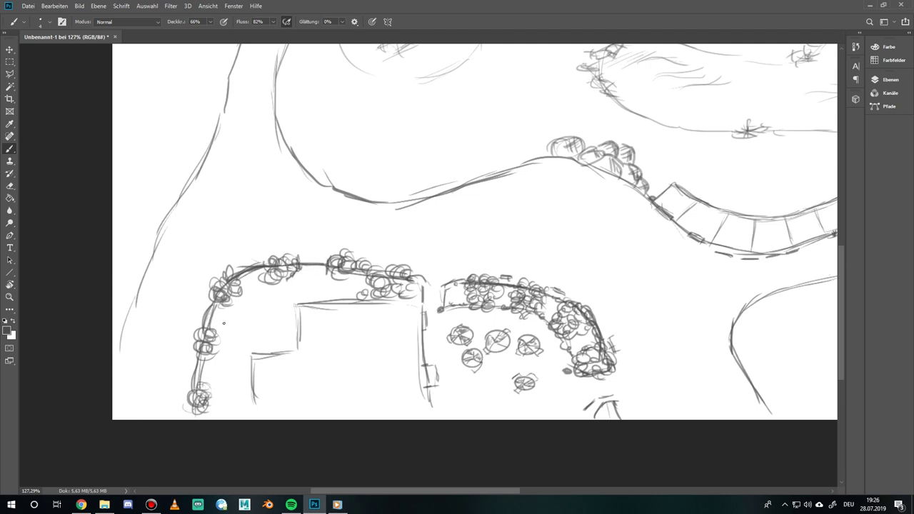
Add parking lines in the building's stepped corner, a curved driveway edge around them, a small tilted box and a dark post
{"action": "mouse_move", "coordinate": [268, 337]}
{"action": "left_mouse_down"}
{"action": "mouse_move", "coordinate": [273, 313]}
{"action": "mouse_move", "coordinate": [297, 310]}
{"action": "mouse_move", "coordinate": [298, 341]}
{"action": "left_mouse_up"}
{"action": "left_click_drag", "start_coordinate": [230, 361], "coordinate": [229, 397]}
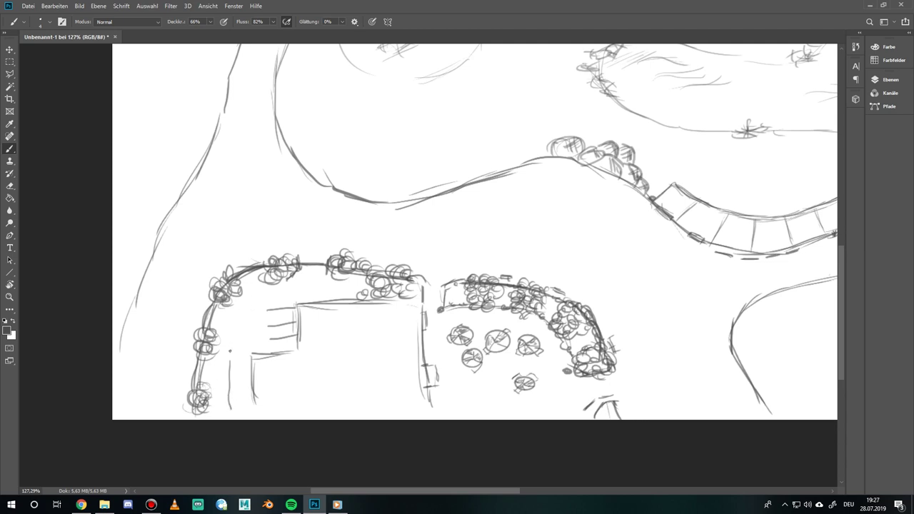
{"action": "mouse_move", "coordinate": [239, 310]}
{"action": "left_mouse_down"}
{"action": "mouse_move", "coordinate": [303, 288]}
{"action": "mouse_move", "coordinate": [323, 262]}
{"action": "left_mouse_up"}
{"action": "mouse_move", "coordinate": [251, 352]}
{"action": "left_mouse_down"}
{"action": "mouse_move", "coordinate": [271, 348]}
{"action": "mouse_move", "coordinate": [244, 341]}
{"action": "left_mouse_up"}
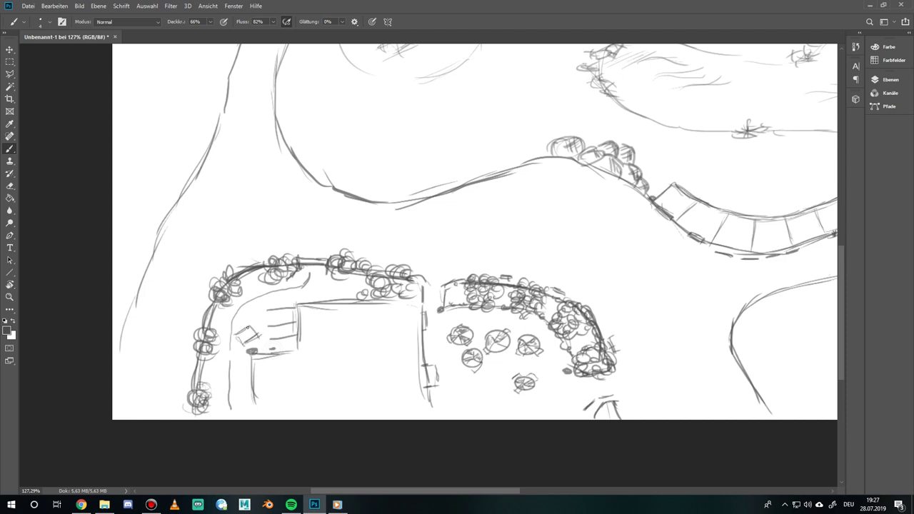
{"action": "mouse_move", "coordinate": [237, 335]}
{"action": "left_mouse_down"}
{"action": "mouse_move", "coordinate": [261, 337]}
{"action": "mouse_move", "coordinate": [243, 346]}
{"action": "left_mouse_up"}
Reinforce the building's outline and draw a square with crossing diagonals inside it
{"action": "left_click_drag", "start_coordinate": [383, 303], "coordinate": [417, 301]}
{"action": "mouse_move", "coordinate": [346, 346]}
{"action": "left_mouse_down"}
{"action": "mouse_move", "coordinate": [376, 346]}
{"action": "mouse_move", "coordinate": [386, 382]}
{"action": "mouse_move", "coordinate": [381, 350]}
{"action": "mouse_move", "coordinate": [356, 384]}
{"action": "left_mouse_up"}
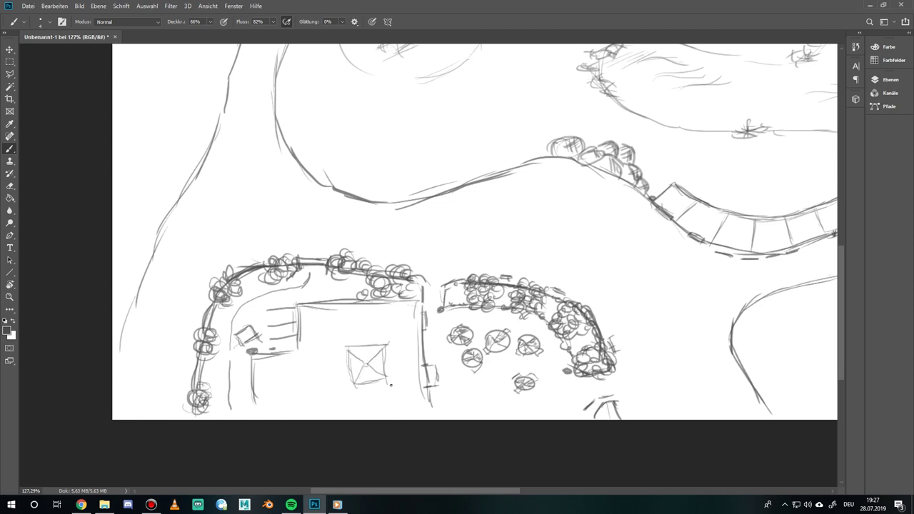
{"action": "left_click_drag", "start_coordinate": [405, 299], "coordinate": [422, 319]}
{"action": "left_click_drag", "start_coordinate": [263, 406], "coordinate": [265, 418]}
{"action": "left_click_drag", "start_coordinate": [279, 361], "coordinate": [303, 355]}
Sketch a row of round bushes along the canvas's upper edge, above the pond
{"action": "key", "text": "ctrl+minus"}
{"action": "key", "text": "ctrl+minus"}
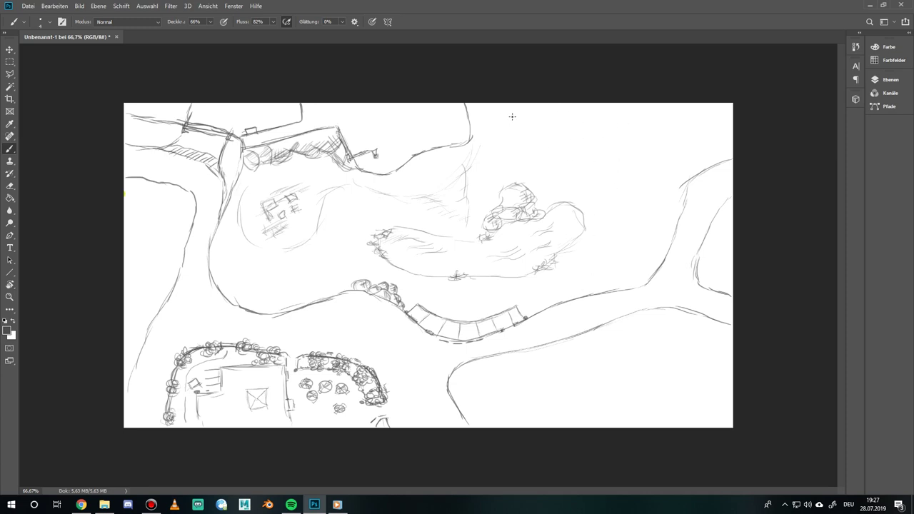
{"action": "mouse_move", "coordinate": [512, 109]}
{"action": "left_mouse_down"}
{"action": "mouse_move", "coordinate": [503, 115]}
{"action": "mouse_move", "coordinate": [514, 111]}
{"action": "left_mouse_up"}
{"action": "mouse_move", "coordinate": [549, 120]}
{"action": "left_mouse_down"}
{"action": "mouse_move", "coordinate": [542, 107]}
{"action": "mouse_move", "coordinate": [572, 118]}
{"action": "left_mouse_up"}
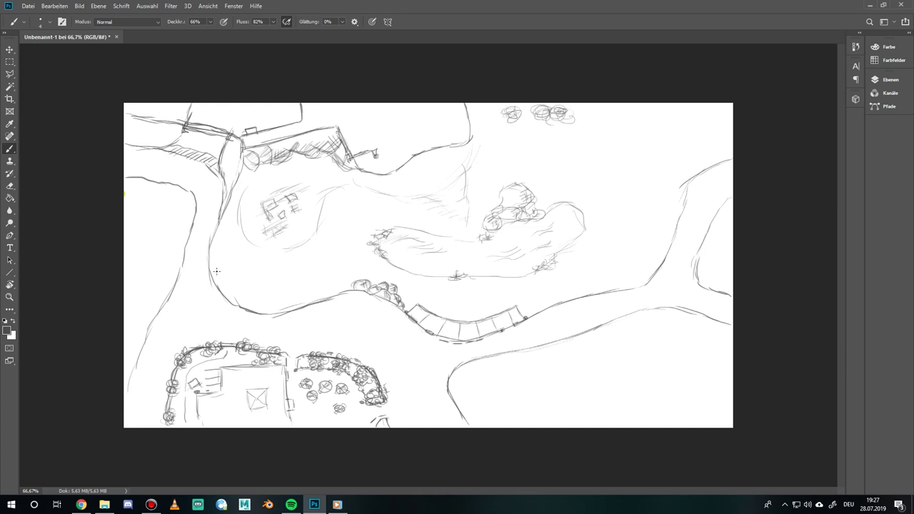
Line the central plot's lower-left road edge with small bushes and add a larger cluster inside the bend
{"action": "mouse_move", "coordinate": [216, 272]}
{"action": "left_mouse_down"}
{"action": "mouse_move", "coordinate": [209, 266]}
{"action": "mouse_move", "coordinate": [207, 275]}
{"action": "mouse_move", "coordinate": [215, 272]}
{"action": "mouse_move", "coordinate": [215, 284]}
{"action": "mouse_move", "coordinate": [220, 277]}
{"action": "mouse_move", "coordinate": [234, 300]}
{"action": "mouse_move", "coordinate": [270, 310]}
{"action": "mouse_move", "coordinate": [341, 291]}
{"action": "left_mouse_up"}
{"action": "left_click_drag", "start_coordinate": [280, 319], "coordinate": [337, 298]}
{"action": "mouse_move", "coordinate": [228, 271]}
{"action": "left_mouse_down"}
{"action": "mouse_move", "coordinate": [242, 287]}
{"action": "mouse_move", "coordinate": [226, 286]}
{"action": "mouse_move", "coordinate": [247, 294]}
{"action": "left_mouse_up"}
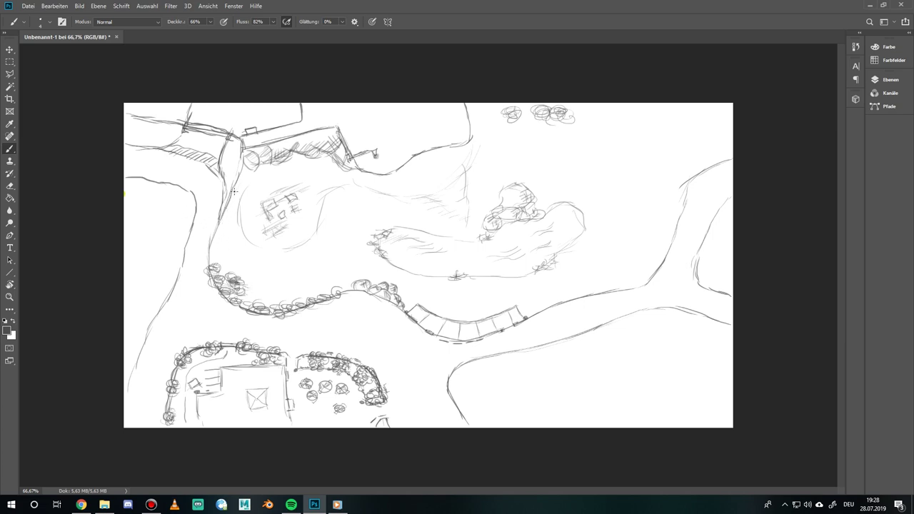
{"action": "left_click_drag", "start_coordinate": [231, 196], "coordinate": [218, 249]}
Dot the narrow strip beside the road, and add a bush cluster and small plants to the canvas's upper-left plot
{"action": "mouse_move", "coordinate": [240, 170]}
{"action": "left_mouse_down"}
{"action": "mouse_move", "coordinate": [210, 261]}
{"action": "mouse_move", "coordinate": [223, 178]}
{"action": "mouse_move", "coordinate": [343, 151]}
{"action": "mouse_move", "coordinate": [313, 163]}
{"action": "mouse_move", "coordinate": [234, 153]}
{"action": "left_mouse_up"}
{"action": "left_click", "coordinate": [230, 173]}
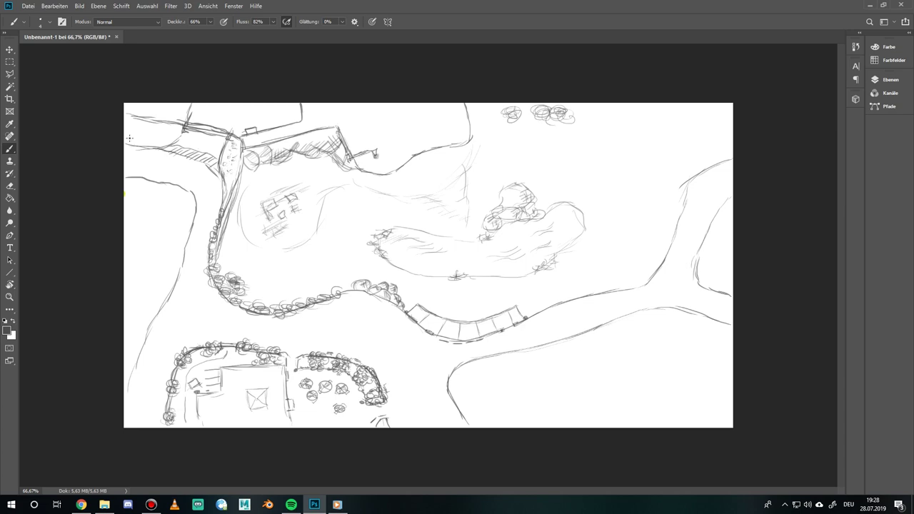
{"action": "mouse_move", "coordinate": [129, 138]}
{"action": "left_mouse_down"}
{"action": "mouse_move", "coordinate": [178, 129]}
{"action": "mouse_move", "coordinate": [144, 132]}
{"action": "mouse_move", "coordinate": [152, 123]}
{"action": "mouse_move", "coordinate": [140, 120]}
{"action": "mouse_move", "coordinate": [153, 123]}
{"action": "mouse_move", "coordinate": [154, 112]}
{"action": "mouse_move", "coordinate": [147, 133]}
{"action": "mouse_move", "coordinate": [159, 123]}
{"action": "left_mouse_up"}
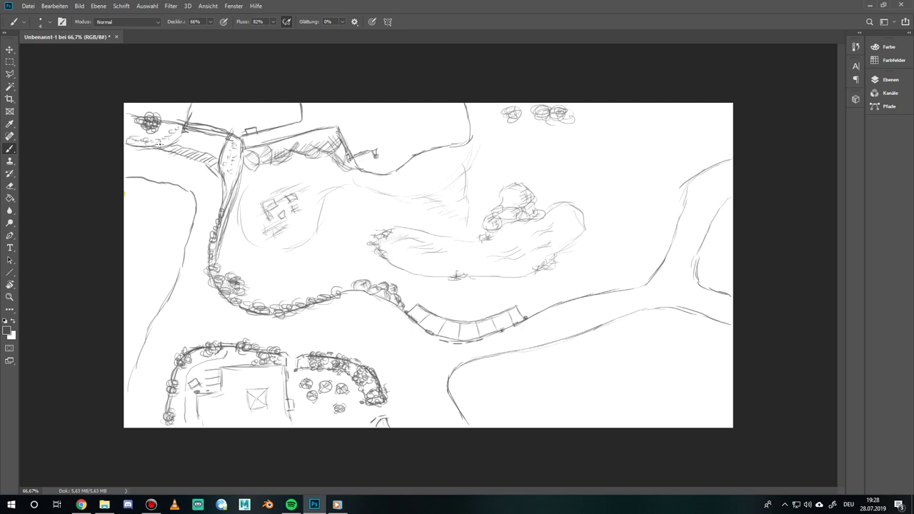
{"action": "mouse_move", "coordinate": [160, 144]}
{"action": "left_mouse_down"}
{"action": "mouse_move", "coordinate": [183, 129]}
{"action": "mouse_move", "coordinate": [130, 143]}
{"action": "mouse_move", "coordinate": [184, 130]}
{"action": "left_mouse_up"}
Hatch the left, lower-right and right outer plots with diagonal lines
{"action": "mouse_move", "coordinate": [153, 199]}
{"action": "left_mouse_down"}
{"action": "mouse_move", "coordinate": [150, 248]}
{"action": "mouse_move", "coordinate": [172, 242]}
{"action": "mouse_move", "coordinate": [160, 260]}
{"action": "left_mouse_up"}
{"action": "mouse_move", "coordinate": [470, 413]}
{"action": "left_mouse_down"}
{"action": "mouse_move", "coordinate": [509, 377]}
{"action": "mouse_move", "coordinate": [543, 411]}
{"action": "mouse_move", "coordinate": [625, 397]}
{"action": "mouse_move", "coordinate": [671, 411]}
{"action": "mouse_move", "coordinate": [704, 407]}
{"action": "mouse_move", "coordinate": [728, 372]}
{"action": "left_mouse_up"}
{"action": "mouse_move", "coordinate": [722, 234]}
{"action": "left_mouse_down"}
{"action": "mouse_move", "coordinate": [709, 263]}
{"action": "mouse_move", "coordinate": [733, 255]}
{"action": "mouse_move", "coordinate": [721, 282]}
{"action": "left_mouse_up"}
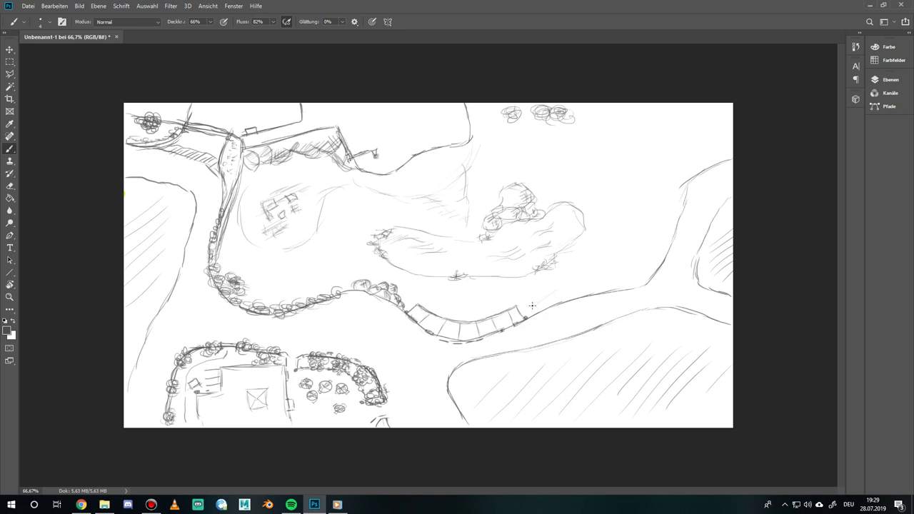
Sketch a lightly hatched slope around the right side of the pond, curving back along its upper side
{"action": "mouse_move", "coordinate": [533, 306]}
{"action": "left_mouse_down"}
{"action": "mouse_move", "coordinate": [610, 258]}
{"action": "mouse_move", "coordinate": [602, 267]}
{"action": "mouse_move", "coordinate": [634, 213]}
{"action": "mouse_move", "coordinate": [666, 223]}
{"action": "mouse_move", "coordinate": [628, 235]}
{"action": "mouse_move", "coordinate": [659, 176]}
{"action": "mouse_move", "coordinate": [705, 139]}
{"action": "left_mouse_up"}
{"action": "left_click_drag", "start_coordinate": [620, 131], "coordinate": [673, 132]}
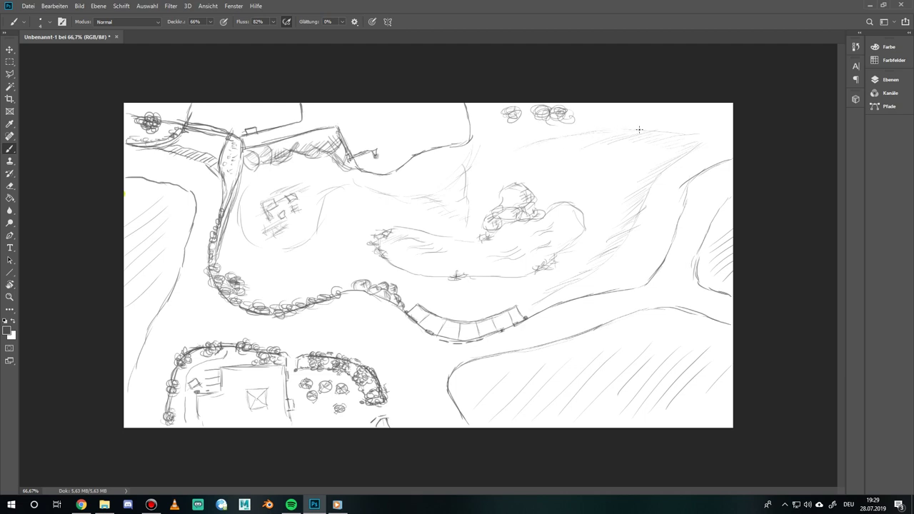
{"action": "left_click_drag", "start_coordinate": [610, 131], "coordinate": [652, 130]}
Draw bush clusters along the central plot's right road edge, with a large one at its upper corner and small plants between
{"action": "mouse_move", "coordinate": [577, 293]}
{"action": "left_mouse_down"}
{"action": "mouse_move", "coordinate": [623, 284]}
{"action": "mouse_move", "coordinate": [616, 277]}
{"action": "mouse_move", "coordinate": [609, 287]}
{"action": "mouse_move", "coordinate": [624, 290]}
{"action": "mouse_move", "coordinate": [657, 256]}
{"action": "mouse_move", "coordinate": [645, 272]}
{"action": "mouse_move", "coordinate": [652, 264]}
{"action": "left_mouse_up"}
{"action": "mouse_move", "coordinate": [664, 229]}
{"action": "left_mouse_down"}
{"action": "mouse_move", "coordinate": [676, 202]}
{"action": "mouse_move", "coordinate": [689, 200]}
{"action": "mouse_move", "coordinate": [698, 164]}
{"action": "mouse_move", "coordinate": [711, 156]}
{"action": "mouse_move", "coordinate": [692, 173]}
{"action": "mouse_move", "coordinate": [705, 175]}
{"action": "mouse_move", "coordinate": [721, 156]}
{"action": "mouse_move", "coordinate": [692, 174]}
{"action": "mouse_move", "coordinate": [714, 178]}
{"action": "mouse_move", "coordinate": [721, 165]}
{"action": "mouse_move", "coordinate": [693, 158]}
{"action": "mouse_move", "coordinate": [702, 164]}
{"action": "mouse_move", "coordinate": [697, 152]}
{"action": "mouse_move", "coordinate": [699, 163]}
{"action": "mouse_move", "coordinate": [717, 151]}
{"action": "mouse_move", "coordinate": [727, 172]}
{"action": "left_mouse_up"}
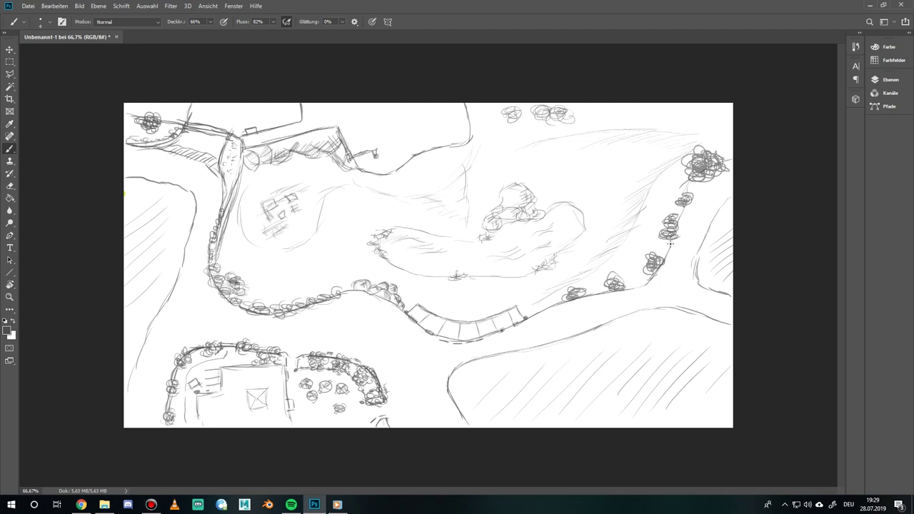
{"action": "left_click_drag", "start_coordinate": [631, 280], "coordinate": [645, 283]}
{"action": "left_click_drag", "start_coordinate": [669, 244], "coordinate": [665, 254]}
{"action": "left_click_drag", "start_coordinate": [586, 300], "coordinate": [606, 290]}
{"action": "mouse_move", "coordinate": [536, 313]}
{"action": "left_mouse_down"}
{"action": "mouse_move", "coordinate": [559, 304]}
{"action": "mouse_move", "coordinate": [547, 305]}
{"action": "left_mouse_up"}
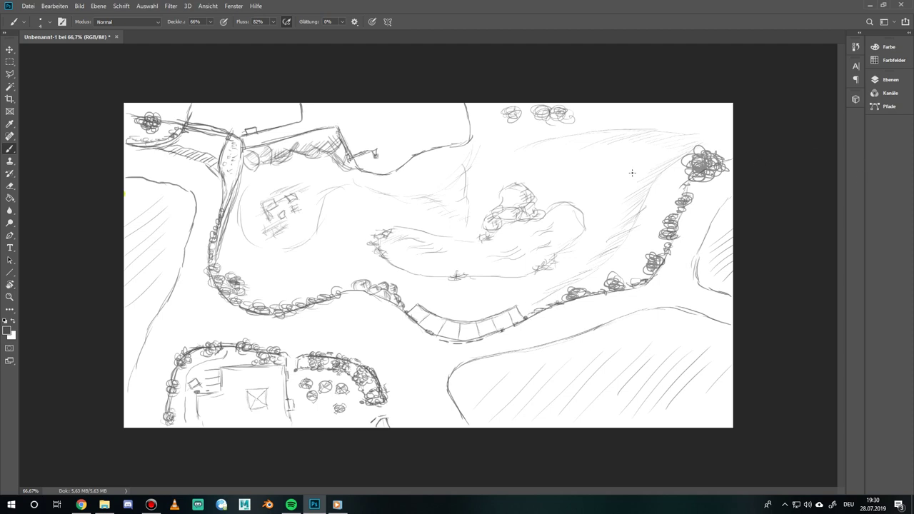
Add a light bush above the pond, darken the upper row of bushes and extend the plot's boundary line on both sides of it
{"action": "mouse_move", "coordinate": [494, 141]}
{"action": "left_mouse_down"}
{"action": "mouse_move", "coordinate": [490, 148]}
{"action": "mouse_move", "coordinate": [498, 145]}
{"action": "mouse_move", "coordinate": [491, 135]}
{"action": "mouse_move", "coordinate": [505, 142]}
{"action": "mouse_move", "coordinate": [497, 151]}
{"action": "mouse_move", "coordinate": [506, 134]}
{"action": "mouse_move", "coordinate": [513, 142]}
{"action": "mouse_move", "coordinate": [518, 112]}
{"action": "mouse_move", "coordinate": [504, 108]}
{"action": "mouse_move", "coordinate": [515, 123]}
{"action": "left_mouse_up"}
{"action": "mouse_move", "coordinate": [543, 103]}
{"action": "left_mouse_down"}
{"action": "mouse_move", "coordinate": [545, 118]}
{"action": "mouse_move", "coordinate": [557, 114]}
{"action": "mouse_move", "coordinate": [555, 129]}
{"action": "mouse_move", "coordinate": [544, 116]}
{"action": "mouse_move", "coordinate": [553, 107]}
{"action": "mouse_move", "coordinate": [566, 118]}
{"action": "left_mouse_up"}
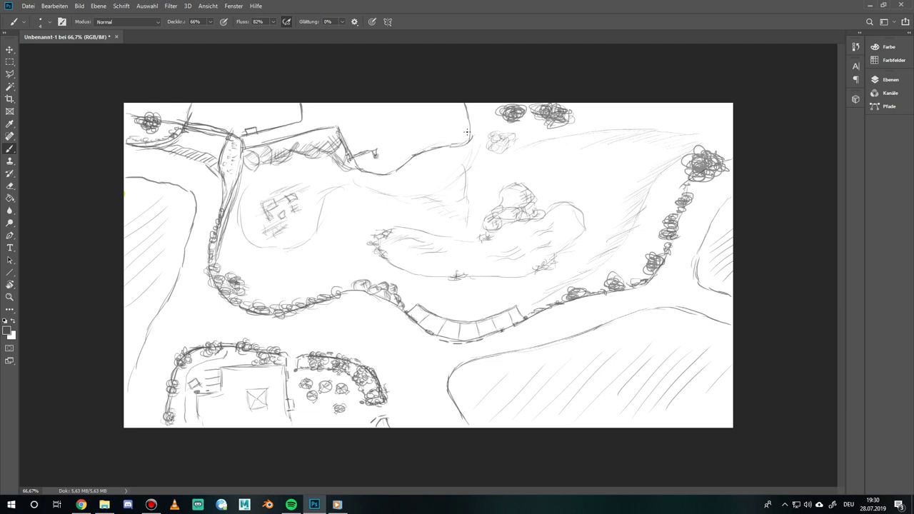
{"action": "left_click_drag", "start_coordinate": [470, 122], "coordinate": [489, 112]}
{"action": "mouse_move", "coordinate": [581, 115]}
{"action": "left_mouse_down"}
{"action": "mouse_move", "coordinate": [633, 119]}
{"action": "mouse_move", "coordinate": [616, 115]}
{"action": "mouse_move", "coordinate": [671, 130]}
{"action": "mouse_move", "coordinate": [693, 147]}
{"action": "mouse_move", "coordinate": [613, 112]}
{"action": "left_mouse_up"}
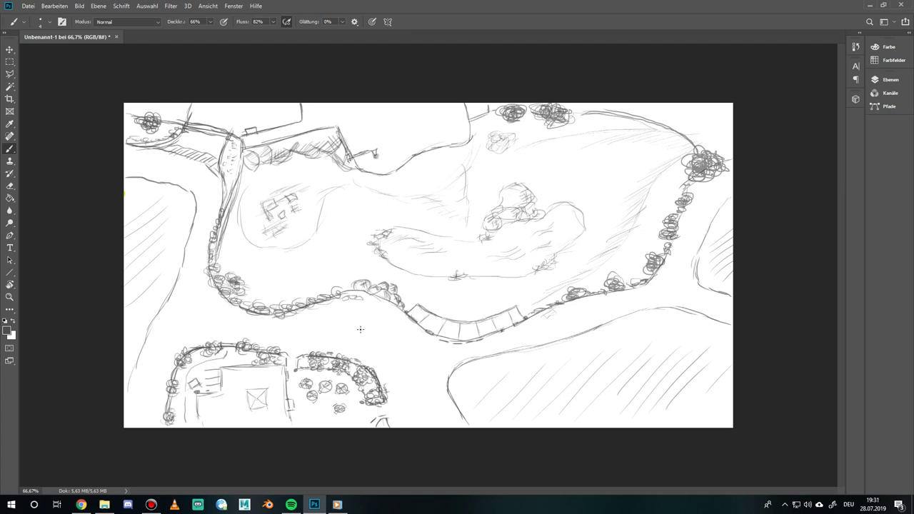
Sketch two bushes joined by a short strip on the road above the curved bed, and undo the last mark
{"action": "left_click_drag", "start_coordinate": [358, 326], "coordinate": [391, 344]}
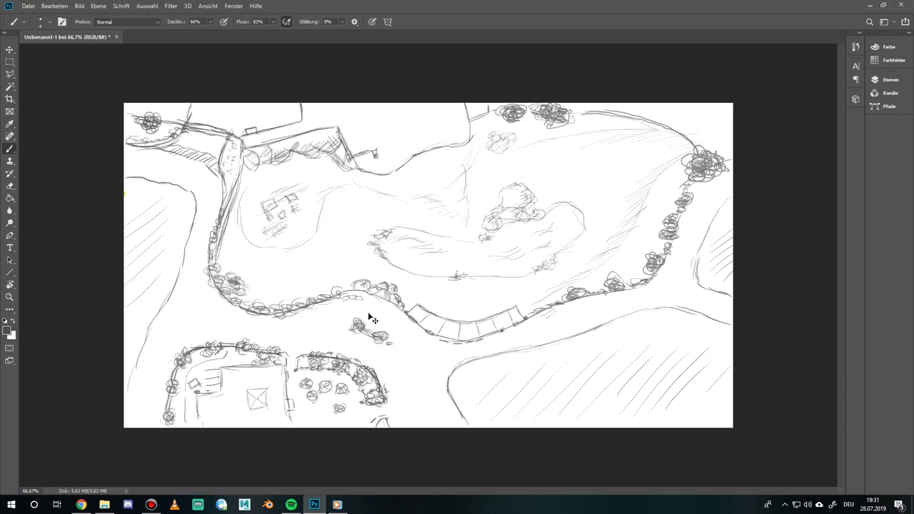
{"action": "key", "text": "ctrl+z"}
{"action": "scroll", "coordinate": [500, 248], "scroll_direction": "up", "scroll_amount": 5}
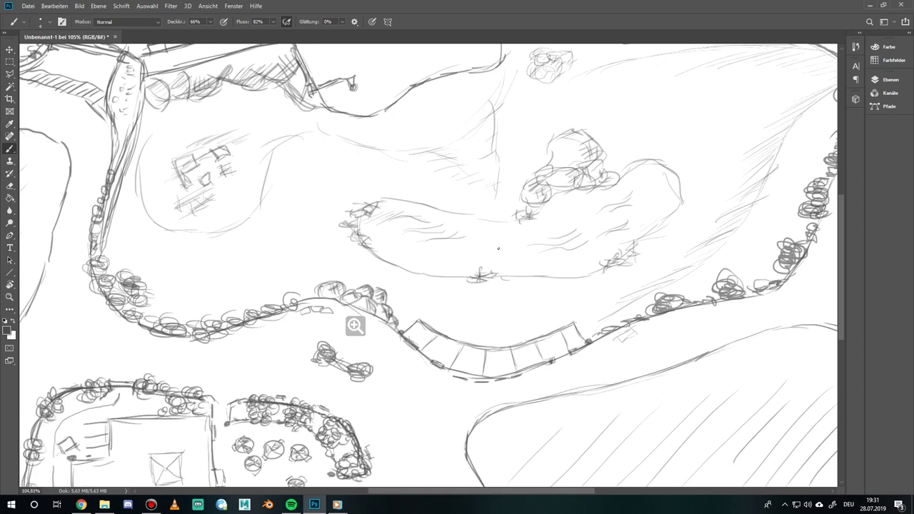
Mark small dots on the road around the two linked bushes and at both ends of the small boxes below the plot's edge
{"action": "scroll", "coordinate": [499, 248], "scroll_direction": "up", "scroll_amount": 2}
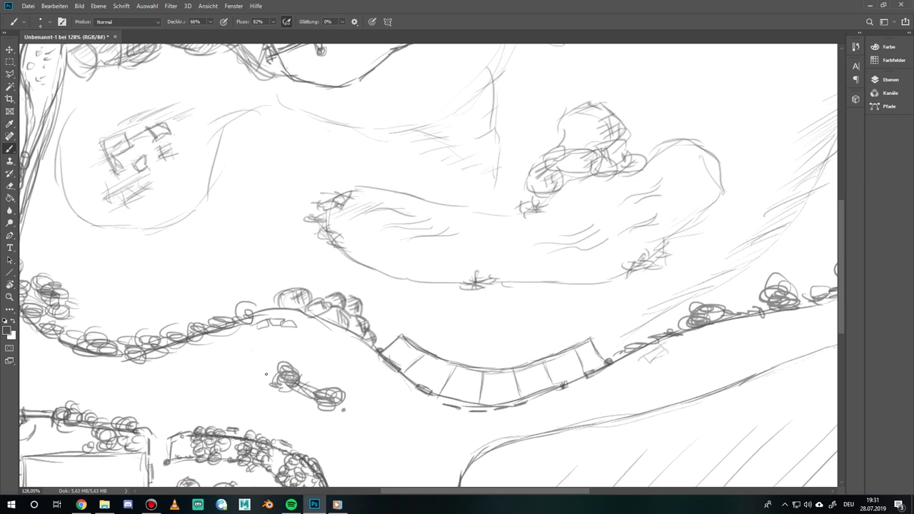
{"action": "left_click_drag", "start_coordinate": [267, 376], "coordinate": [261, 376]}
{"action": "left_click_drag", "start_coordinate": [361, 354], "coordinate": [364, 353]}
{"action": "left_click", "coordinate": [247, 329]}
{"action": "left_click", "coordinate": [301, 325]}
Draw a row of three small boxes on the road right of the parking bays, and a bush on the hatched plot's upper-left corner
{"action": "left_click_drag", "start_coordinate": [645, 356], "coordinate": [662, 357]}
{"action": "mouse_move", "coordinate": [644, 356]}
{"action": "left_mouse_down"}
{"action": "mouse_move", "coordinate": [684, 350]}
{"action": "mouse_move", "coordinate": [676, 346]}
{"action": "mouse_move", "coordinate": [699, 336]}
{"action": "mouse_move", "coordinate": [681, 341]}
{"action": "left_mouse_up"}
{"action": "mouse_move", "coordinate": [479, 459]}
{"action": "left_mouse_down"}
{"action": "mouse_move", "coordinate": [486, 450]}
{"action": "mouse_move", "coordinate": [472, 464]}
{"action": "mouse_move", "coordinate": [497, 446]}
{"action": "mouse_move", "coordinate": [487, 448]}
{"action": "left_mouse_up"}
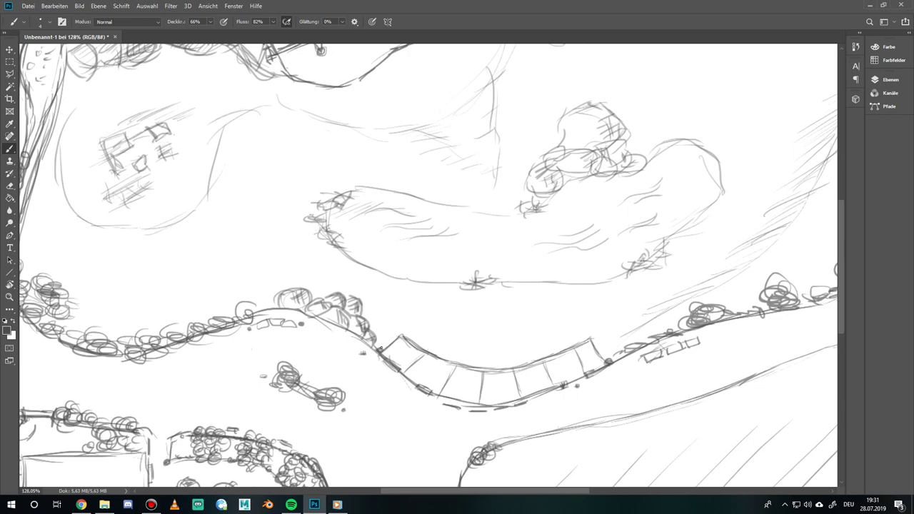
Outline a lying tiger above the pond's right end, with eared head, furry cheeks, chest and a striped back
{"action": "mouse_move", "coordinate": [553, 261]}
{"action": "left_mouse_down"}
{"action": "mouse_move", "coordinate": [307, 432]}
{"action": "mouse_move", "coordinate": [358, 368]}
{"action": "mouse_move", "coordinate": [371, 368]}
{"action": "left_mouse_up"}
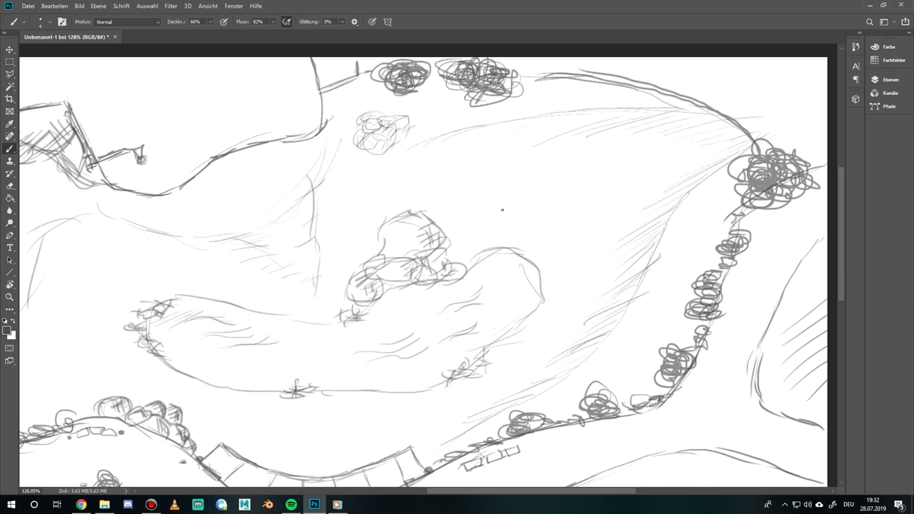
{"action": "mouse_move", "coordinate": [503, 210]}
{"action": "left_mouse_down"}
{"action": "mouse_move", "coordinate": [538, 196]}
{"action": "mouse_move", "coordinate": [567, 206]}
{"action": "mouse_move", "coordinate": [551, 195]}
{"action": "mouse_move", "coordinate": [561, 195]}
{"action": "mouse_move", "coordinate": [558, 206]}
{"action": "mouse_move", "coordinate": [570, 196]}
{"action": "mouse_move", "coordinate": [548, 207]}
{"action": "mouse_move", "coordinate": [593, 186]}
{"action": "mouse_move", "coordinate": [580, 190]}
{"action": "mouse_move", "coordinate": [578, 174]}
{"action": "mouse_move", "coordinate": [590, 160]}
{"action": "mouse_move", "coordinate": [580, 182]}
{"action": "mouse_move", "coordinate": [593, 185]}
{"action": "mouse_move", "coordinate": [598, 141]}
{"action": "left_mouse_up"}
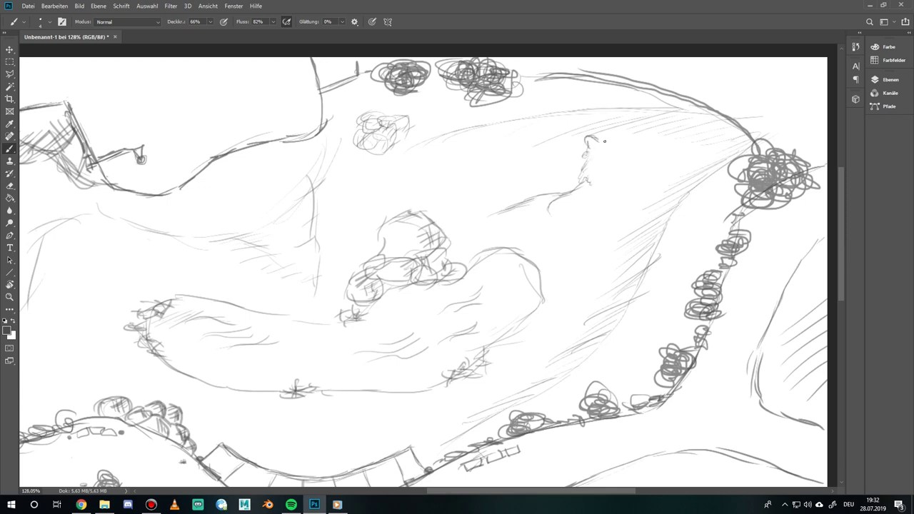
{"action": "left_click_drag", "start_coordinate": [600, 139], "coordinate": [627, 136]}
{"action": "mouse_move", "coordinate": [629, 139]}
{"action": "left_mouse_down"}
{"action": "mouse_move", "coordinate": [641, 134]}
{"action": "mouse_move", "coordinate": [639, 177]}
{"action": "left_mouse_up"}
{"action": "left_click_drag", "start_coordinate": [644, 181], "coordinate": [651, 211]}
{"action": "mouse_move", "coordinate": [637, 199]}
{"action": "left_mouse_down"}
{"action": "mouse_move", "coordinate": [551, 216]}
{"action": "mouse_move", "coordinate": [576, 210]}
{"action": "mouse_move", "coordinate": [578, 221]}
{"action": "mouse_move", "coordinate": [564, 196]}
{"action": "mouse_move", "coordinate": [595, 197]}
{"action": "mouse_move", "coordinate": [586, 186]}
{"action": "mouse_move", "coordinate": [541, 200]}
{"action": "mouse_move", "coordinate": [567, 205]}
{"action": "mouse_move", "coordinate": [532, 230]}
{"action": "mouse_move", "coordinate": [574, 242]}
{"action": "mouse_move", "coordinate": [556, 204]}
{"action": "mouse_move", "coordinate": [564, 213]}
{"action": "mouse_move", "coordinate": [567, 197]}
{"action": "mouse_move", "coordinate": [539, 199]}
{"action": "mouse_move", "coordinate": [547, 193]}
{"action": "mouse_move", "coordinate": [508, 210]}
{"action": "mouse_move", "coordinate": [558, 196]}
{"action": "mouse_move", "coordinate": [523, 211]}
{"action": "mouse_move", "coordinate": [545, 194]}
{"action": "mouse_move", "coordinate": [522, 204]}
{"action": "mouse_move", "coordinate": [550, 197]}
{"action": "left_mouse_up"}
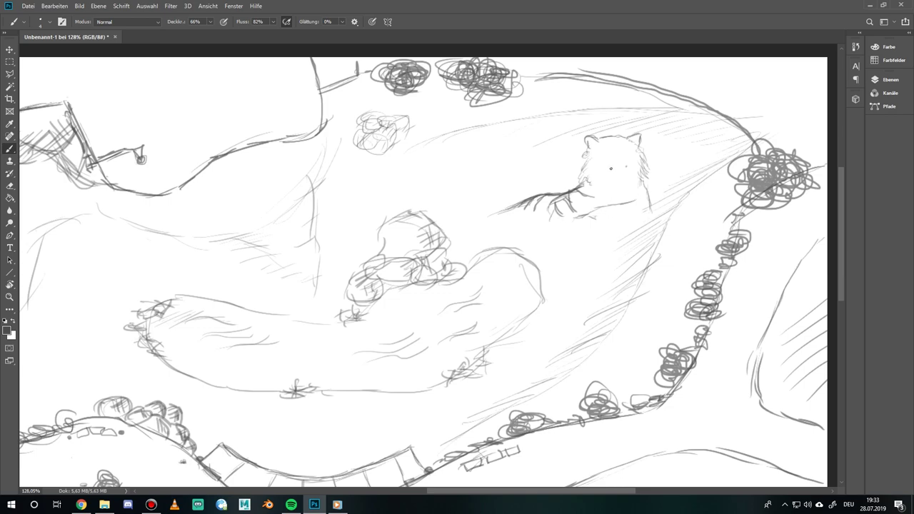
Set the brush size to 2 px and erase the two eye dots inside the tiger's head
{"action": "scroll", "coordinate": [611, 168], "scroll_direction": "up", "scroll_amount": 5}
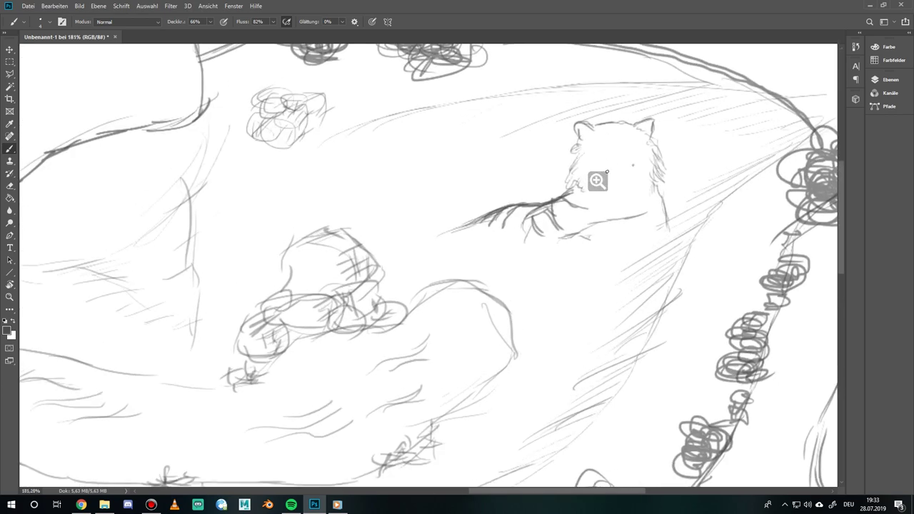
{"action": "scroll", "coordinate": [611, 168], "scroll_direction": "up", "scroll_amount": 4}
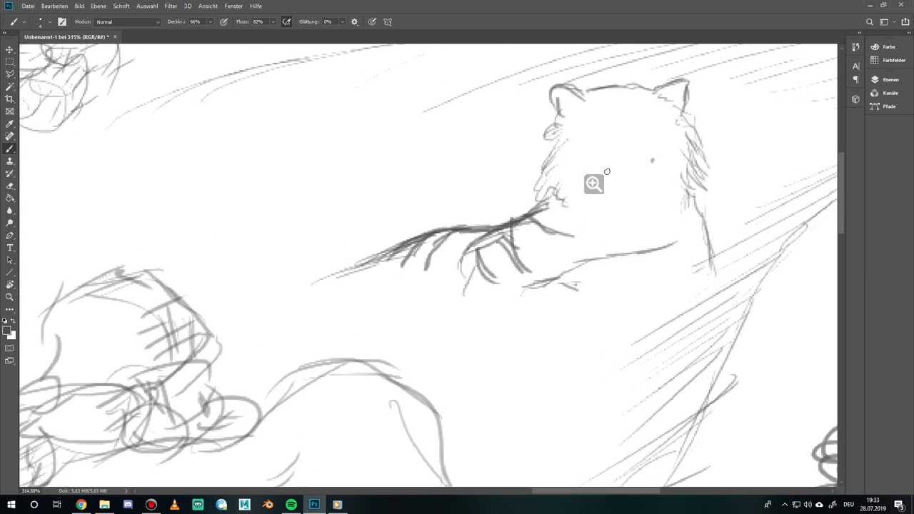
{"action": "left_click", "coordinate": [47, 22]}
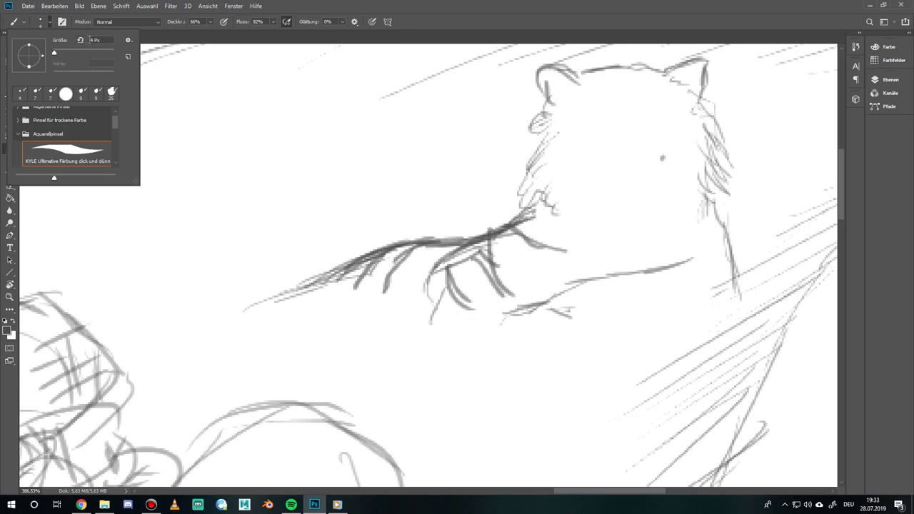
{"action": "left_click", "coordinate": [91, 40]}
{"action": "type", "text": "2"}
{"action": "key", "text": "Return"}
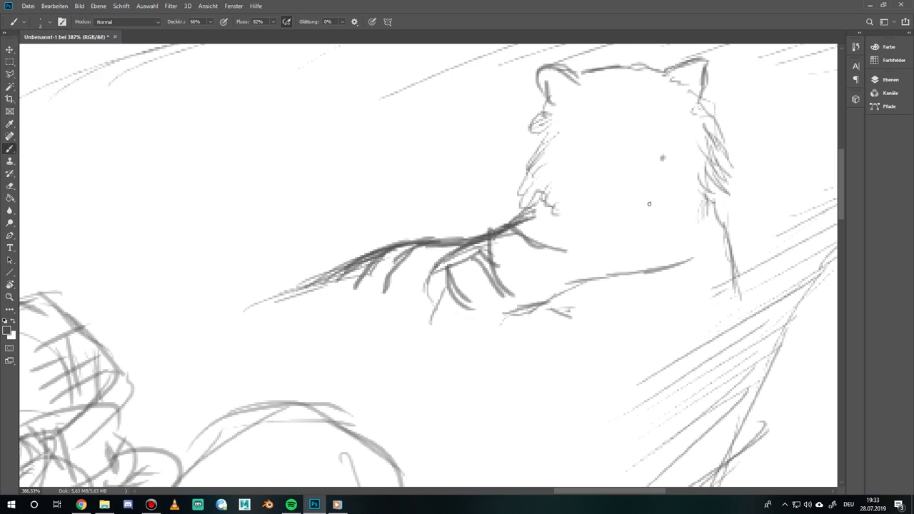
{"action": "left_click", "coordinate": [10, 186]}
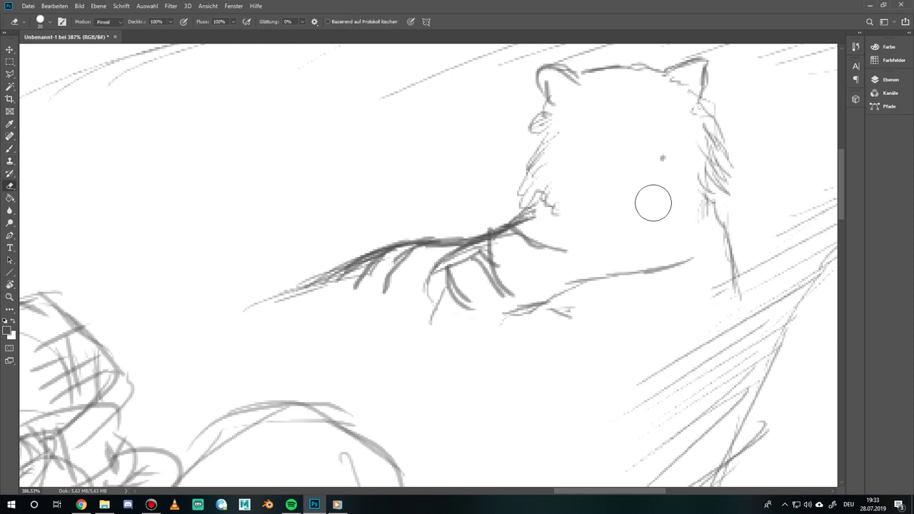
{"action": "left_click", "coordinate": [10, 149]}
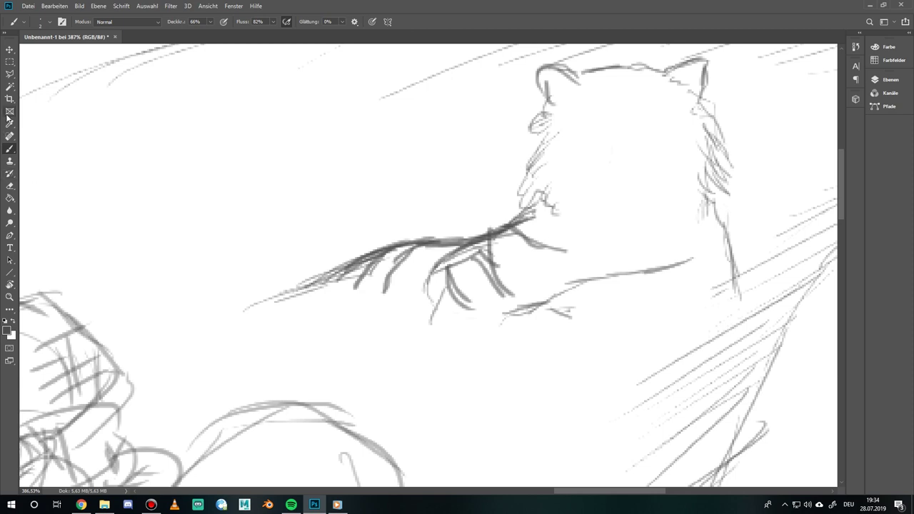
Sketch the tiger's nose in the middle of the face, undoing the first stroke
{"action": "left_click_drag", "start_coordinate": [615, 139], "coordinate": [642, 165]}
{"action": "key", "text": "ctrl+z"}
{"action": "left_click_drag", "start_coordinate": [613, 136], "coordinate": [606, 169]}
{"action": "mouse_move", "coordinate": [606, 170]}
{"action": "left_mouse_down"}
{"action": "mouse_move", "coordinate": [640, 165]}
{"action": "mouse_move", "coordinate": [628, 188]}
{"action": "left_mouse_up"}
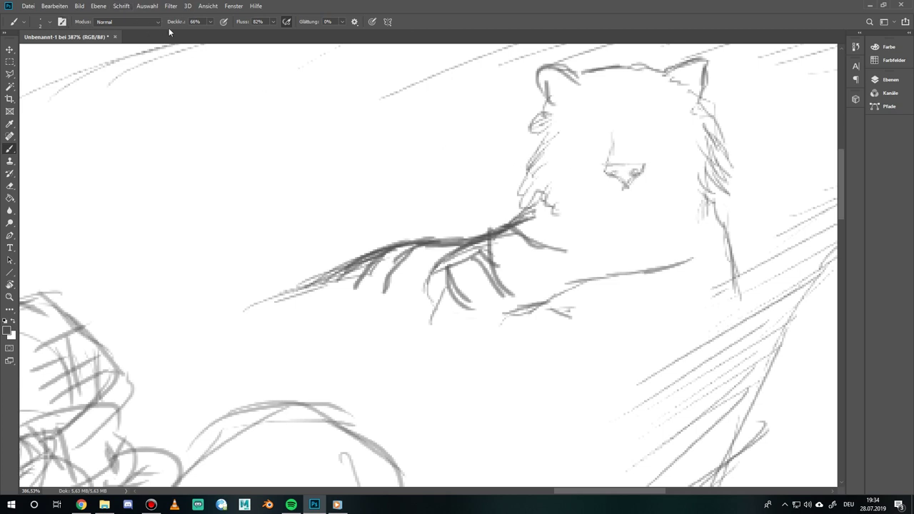
Set the brush size to 3 px
{"action": "left_click", "coordinate": [44, 27]}
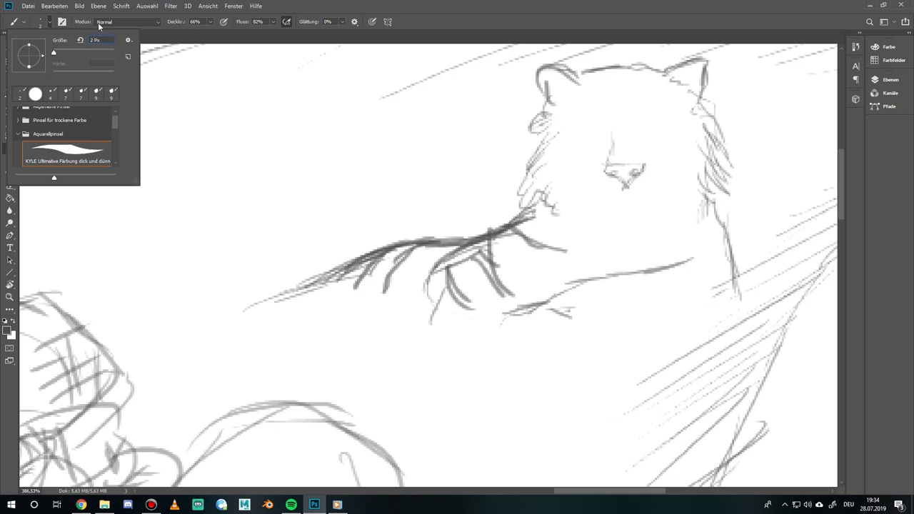
{"action": "left_click", "coordinate": [98, 25]}
{"action": "key", "text": "Return"}
{"action": "key", "text": "Return"}
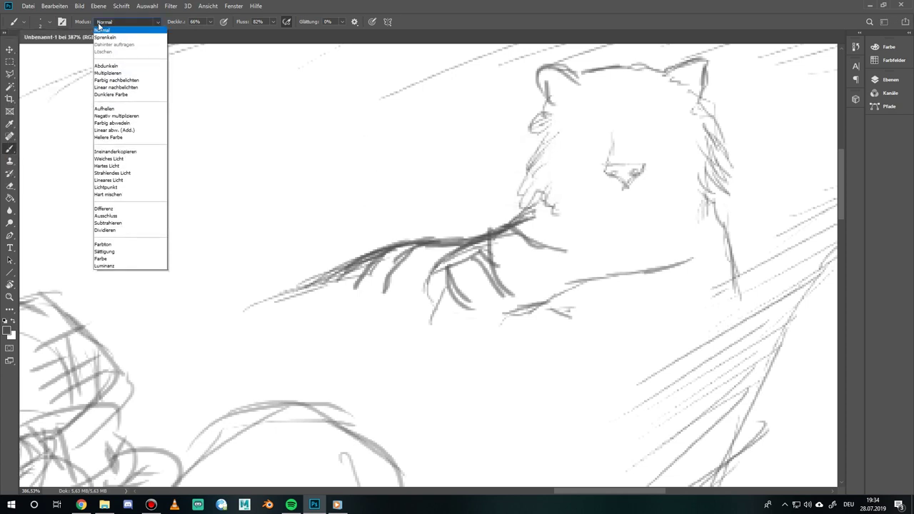
{"action": "left_click", "coordinate": [46, 23]}
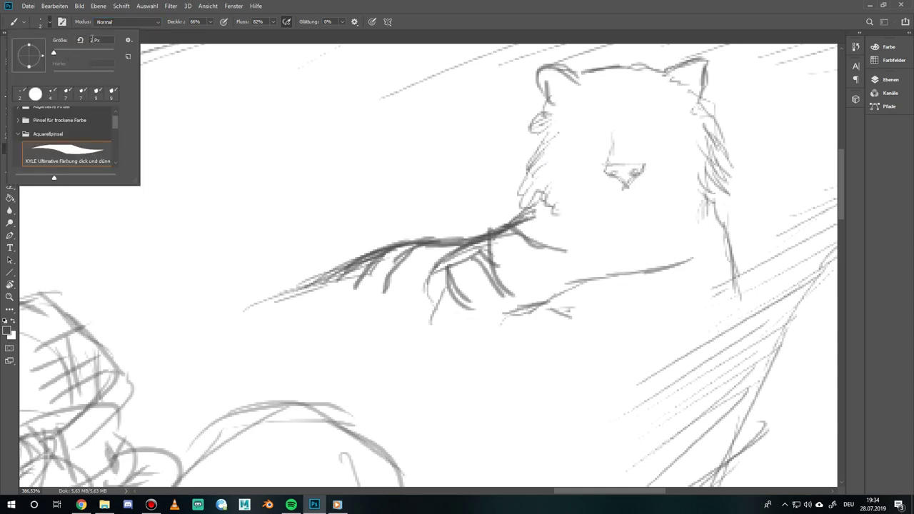
{"action": "left_click", "coordinate": [92, 40]}
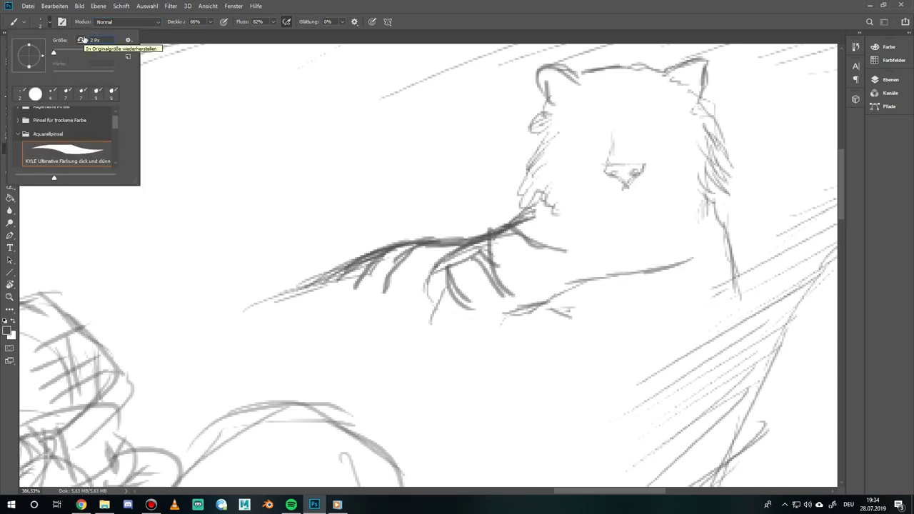
{"action": "key", "text": "BackSpace"}
{"action": "type", "text": "3"}
{"action": "key", "text": "Return"}
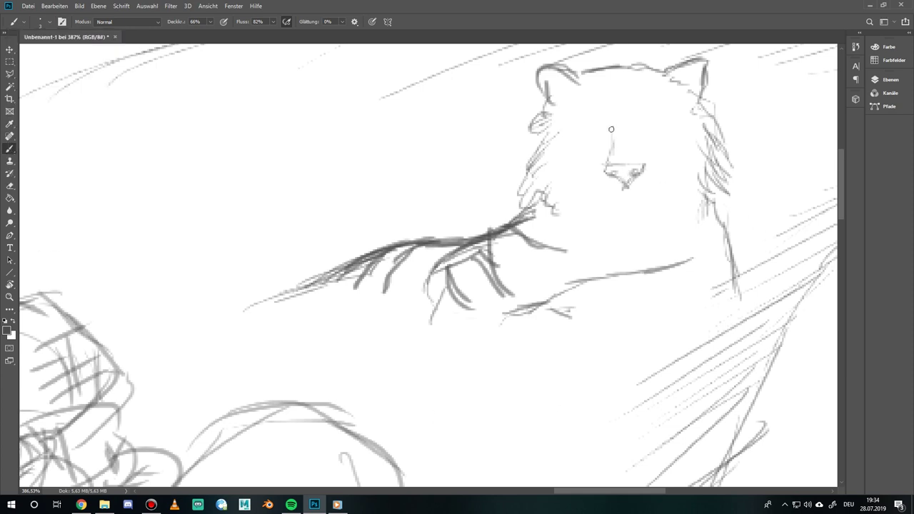
Draw both sides of the tiger's nose bridge, and the mouth line with the chin and mouth corners below it
{"action": "left_click_drag", "start_coordinate": [608, 162], "coordinate": [615, 135]}
{"action": "left_click_drag", "start_coordinate": [640, 165], "coordinate": [643, 133]}
{"action": "mouse_move", "coordinate": [626, 189]}
{"action": "left_mouse_down"}
{"action": "mouse_move", "coordinate": [613, 197]}
{"action": "mouse_move", "coordinate": [635, 196]}
{"action": "left_mouse_up"}
{"action": "left_click_drag", "start_coordinate": [606, 197], "coordinate": [653, 199]}
{"action": "left_click_drag", "start_coordinate": [587, 197], "coordinate": [675, 196]}
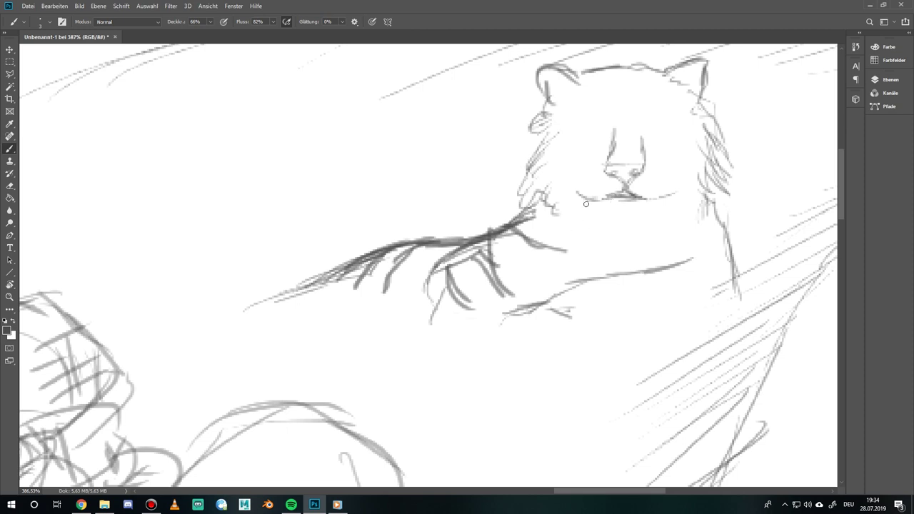
{"action": "mouse_move", "coordinate": [610, 212]}
{"action": "left_mouse_down"}
{"action": "mouse_move", "coordinate": [611, 222]}
{"action": "mouse_move", "coordinate": [635, 223]}
{"action": "mouse_move", "coordinate": [647, 210]}
{"action": "mouse_move", "coordinate": [634, 225]}
{"action": "left_mouse_up"}
{"action": "left_click_drag", "start_coordinate": [583, 200], "coordinate": [592, 213]}
{"action": "left_click_drag", "start_coordinate": [650, 217], "coordinate": [678, 194]}
Add the inner lines of both tiger ears and sketch the two narrow eyes beside the nose bridge
{"action": "mouse_move", "coordinate": [674, 74]}
{"action": "left_mouse_down"}
{"action": "mouse_move", "coordinate": [682, 89]}
{"action": "mouse_move", "coordinate": [679, 80]}
{"action": "mouse_move", "coordinate": [699, 80]}
{"action": "left_mouse_up"}
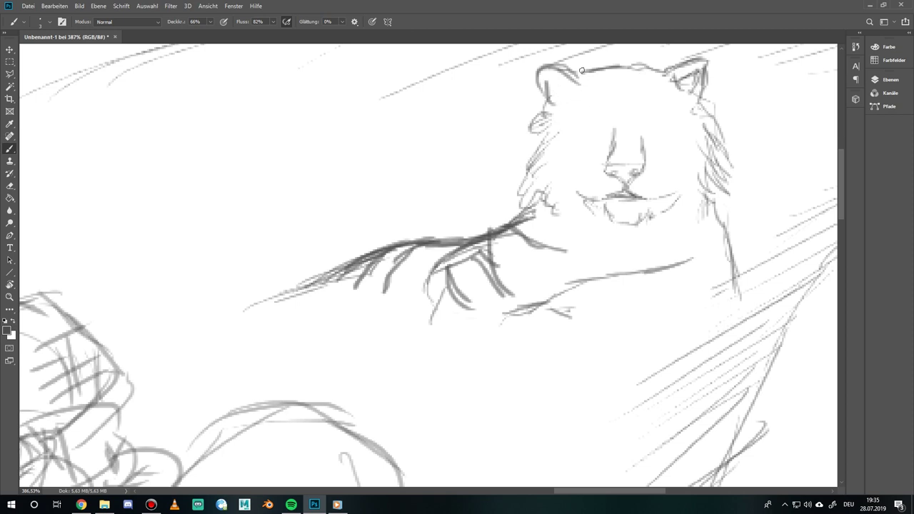
{"action": "mouse_move", "coordinate": [562, 80]}
{"action": "left_mouse_down"}
{"action": "mouse_move", "coordinate": [545, 96]}
{"action": "mouse_move", "coordinate": [571, 90]}
{"action": "left_mouse_up"}
{"action": "left_click_drag", "start_coordinate": [609, 126], "coordinate": [590, 124]}
{"action": "left_click_drag", "start_coordinate": [644, 137], "coordinate": [673, 121]}
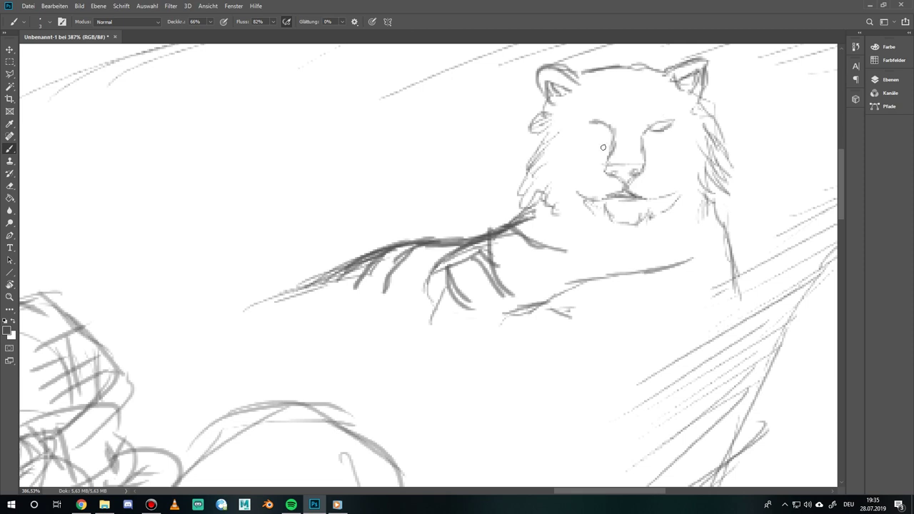
{"action": "mouse_move", "coordinate": [592, 124]}
{"action": "left_mouse_down"}
{"action": "mouse_move", "coordinate": [612, 136]}
{"action": "mouse_move", "coordinate": [583, 121]}
{"action": "left_mouse_up"}
{"action": "left_click_drag", "start_coordinate": [647, 132], "coordinate": [667, 125]}
Draw stripes on both of the tiger's cheeks and across its forehead around a vertical centre line
{"action": "mouse_move", "coordinate": [598, 148]}
{"action": "left_mouse_down"}
{"action": "mouse_move", "coordinate": [604, 155]}
{"action": "mouse_move", "coordinate": [590, 152]}
{"action": "mouse_move", "coordinate": [609, 158]}
{"action": "mouse_move", "coordinate": [589, 167]}
{"action": "left_mouse_up"}
{"action": "mouse_move", "coordinate": [567, 134]}
{"action": "left_mouse_down"}
{"action": "mouse_move", "coordinate": [574, 180]}
{"action": "mouse_move", "coordinate": [605, 187]}
{"action": "left_mouse_up"}
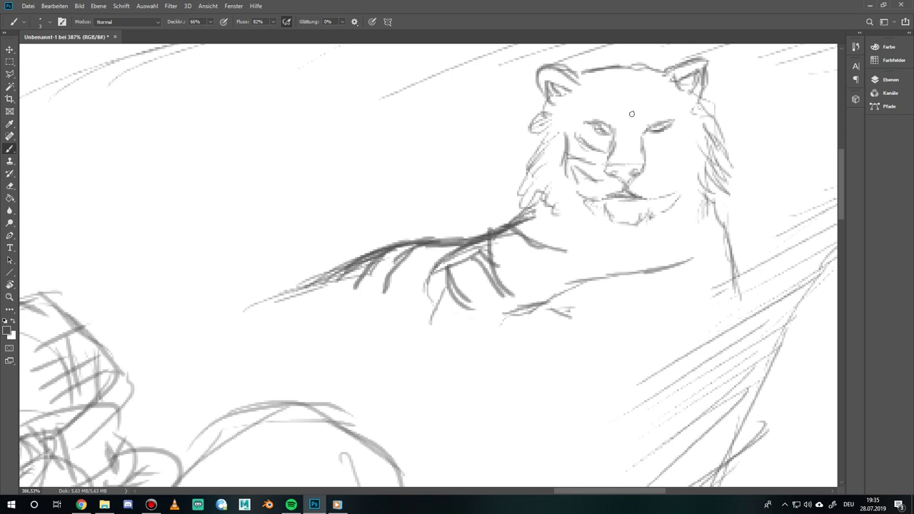
{"action": "mouse_move", "coordinate": [627, 76]}
{"action": "left_mouse_down"}
{"action": "mouse_move", "coordinate": [630, 92]}
{"action": "mouse_move", "coordinate": [607, 98]}
{"action": "left_mouse_up"}
{"action": "mouse_move", "coordinate": [606, 86]}
{"action": "left_mouse_down"}
{"action": "mouse_move", "coordinate": [620, 87]}
{"action": "mouse_move", "coordinate": [624, 108]}
{"action": "mouse_move", "coordinate": [615, 109]}
{"action": "mouse_move", "coordinate": [627, 117]}
{"action": "mouse_move", "coordinate": [650, 81]}
{"action": "mouse_move", "coordinate": [649, 116]}
{"action": "left_mouse_up"}
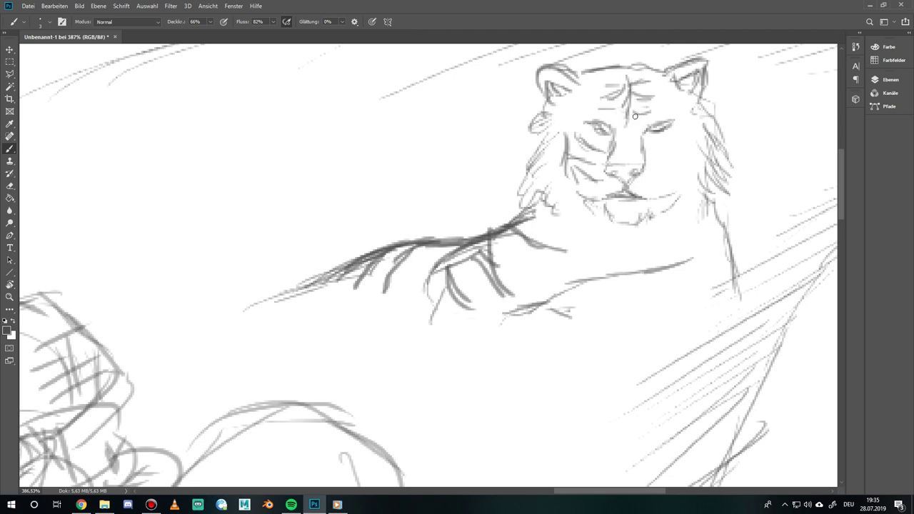
{"action": "mouse_move", "coordinate": [627, 76]}
{"action": "left_mouse_down"}
{"action": "mouse_move", "coordinate": [612, 70]}
{"action": "mouse_move", "coordinate": [636, 72]}
{"action": "left_mouse_up"}
{"action": "left_click_drag", "start_coordinate": [575, 91], "coordinate": [594, 76]}
{"action": "mouse_move", "coordinate": [646, 151]}
{"action": "left_mouse_down"}
{"action": "mouse_move", "coordinate": [679, 141]}
{"action": "mouse_move", "coordinate": [648, 162]}
{"action": "mouse_move", "coordinate": [677, 175]}
{"action": "left_mouse_up"}
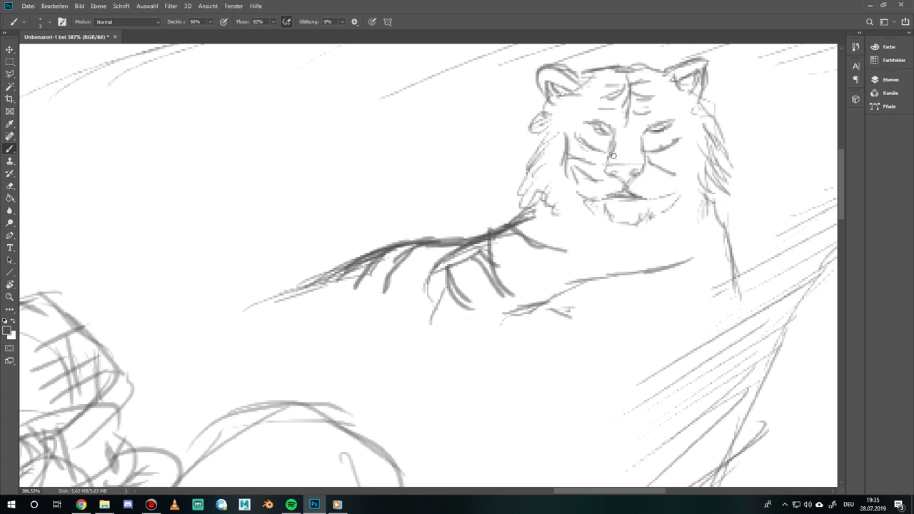
Darken the right edge of the tiger's face and add short stripes and whisker marks on both sides of the muzzle
{"action": "mouse_move", "coordinate": [691, 123]}
{"action": "left_mouse_down"}
{"action": "mouse_move", "coordinate": [687, 159]}
{"action": "mouse_move", "coordinate": [698, 147]}
{"action": "mouse_move", "coordinate": [683, 111]}
{"action": "mouse_move", "coordinate": [698, 189]}
{"action": "left_mouse_up"}
{"action": "mouse_move", "coordinate": [697, 148]}
{"action": "left_mouse_down"}
{"action": "mouse_move", "coordinate": [698, 127]}
{"action": "mouse_move", "coordinate": [680, 109]}
{"action": "mouse_move", "coordinate": [662, 97]}
{"action": "mouse_move", "coordinate": [647, 106]}
{"action": "mouse_move", "coordinate": [668, 94]}
{"action": "mouse_move", "coordinate": [701, 121]}
{"action": "left_mouse_up"}
{"action": "left_click_drag", "start_coordinate": [701, 102], "coordinate": [710, 123]}
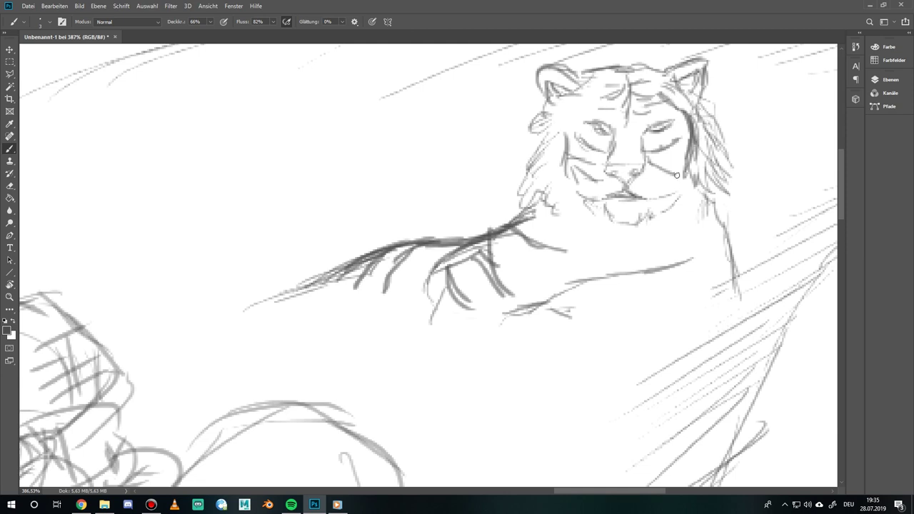
{"action": "mouse_move", "coordinate": [646, 156]}
{"action": "left_mouse_down"}
{"action": "mouse_move", "coordinate": [676, 147]}
{"action": "mouse_move", "coordinate": [644, 140]}
{"action": "mouse_move", "coordinate": [653, 172]}
{"action": "mouse_move", "coordinate": [643, 145]}
{"action": "mouse_move", "coordinate": [650, 168]}
{"action": "mouse_move", "coordinate": [640, 179]}
{"action": "mouse_move", "coordinate": [680, 172]}
{"action": "mouse_move", "coordinate": [695, 153]}
{"action": "mouse_move", "coordinate": [677, 158]}
{"action": "mouse_move", "coordinate": [654, 187]}
{"action": "left_mouse_up"}
{"action": "mouse_move", "coordinate": [576, 185]}
{"action": "left_mouse_down"}
{"action": "mouse_move", "coordinate": [604, 176]}
{"action": "mouse_move", "coordinate": [574, 177]}
{"action": "mouse_move", "coordinate": [600, 191]}
{"action": "mouse_move", "coordinate": [604, 183]}
{"action": "mouse_move", "coordinate": [578, 185]}
{"action": "mouse_move", "coordinate": [588, 196]}
{"action": "mouse_move", "coordinate": [610, 194]}
{"action": "mouse_move", "coordinate": [570, 170]}
{"action": "mouse_move", "coordinate": [591, 204]}
{"action": "mouse_move", "coordinate": [569, 207]}
{"action": "left_mouse_up"}
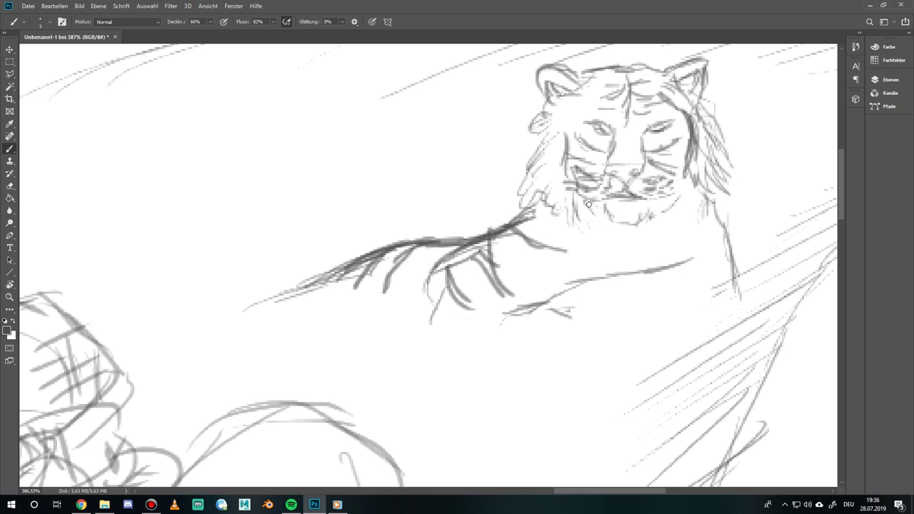
Draw pointed fur strokes beneath the tiger's chin, running up to the right cheek
{"action": "left_click_drag", "start_coordinate": [593, 237], "coordinate": [602, 219]}
{"action": "mouse_move", "coordinate": [677, 227]}
{"action": "left_mouse_down"}
{"action": "mouse_move", "coordinate": [680, 196]}
{"action": "mouse_move", "coordinate": [692, 206]}
{"action": "mouse_move", "coordinate": [697, 187]}
{"action": "left_mouse_up"}
{"action": "mouse_move", "coordinate": [657, 234]}
{"action": "left_mouse_down"}
{"action": "mouse_move", "coordinate": [678, 207]}
{"action": "mouse_move", "coordinate": [669, 218]}
{"action": "left_mouse_up"}
{"action": "mouse_move", "coordinate": [648, 238]}
{"action": "left_mouse_down"}
{"action": "mouse_move", "coordinate": [651, 224]}
{"action": "mouse_move", "coordinate": [641, 222]}
{"action": "left_mouse_up"}
{"action": "mouse_move", "coordinate": [638, 241]}
{"action": "left_mouse_down"}
{"action": "mouse_move", "coordinate": [635, 227]}
{"action": "mouse_move", "coordinate": [620, 238]}
{"action": "mouse_move", "coordinate": [605, 230]}
{"action": "left_mouse_up"}
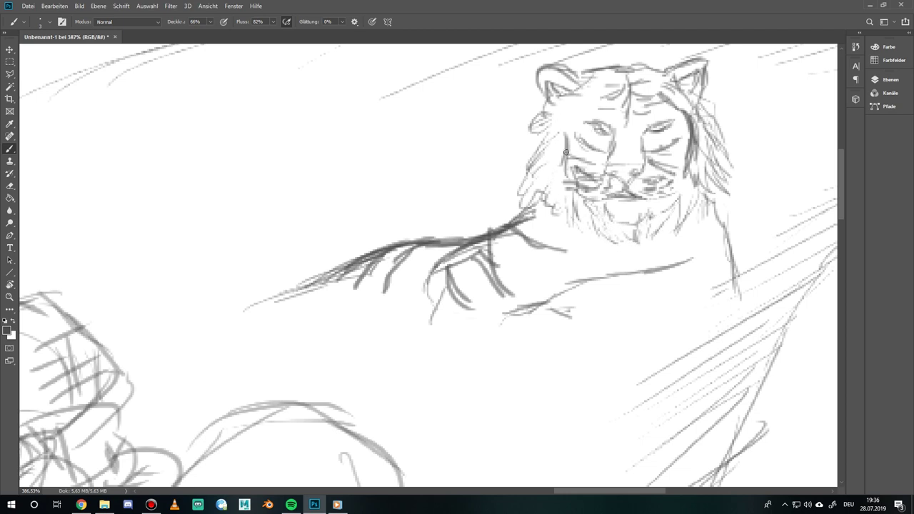
Thicken the fur along the left and right sides of the tiger's head with dense strokes
{"action": "mouse_move", "coordinate": [559, 160]}
{"action": "left_mouse_down"}
{"action": "mouse_move", "coordinate": [553, 133]}
{"action": "mouse_move", "coordinate": [552, 142]}
{"action": "left_mouse_up"}
{"action": "mouse_move", "coordinate": [549, 179]}
{"action": "left_mouse_down"}
{"action": "mouse_move", "coordinate": [553, 157]}
{"action": "mouse_move", "coordinate": [555, 174]}
{"action": "left_mouse_up"}
{"action": "mouse_move", "coordinate": [563, 207]}
{"action": "left_mouse_down"}
{"action": "mouse_move", "coordinate": [543, 147]}
{"action": "mouse_move", "coordinate": [556, 117]}
{"action": "mouse_move", "coordinate": [548, 142]}
{"action": "mouse_move", "coordinate": [542, 123]}
{"action": "left_mouse_up"}
{"action": "mouse_move", "coordinate": [531, 159]}
{"action": "left_mouse_down"}
{"action": "mouse_move", "coordinate": [541, 126]}
{"action": "mouse_move", "coordinate": [533, 188]}
{"action": "mouse_move", "coordinate": [546, 163]}
{"action": "mouse_move", "coordinate": [547, 215]}
{"action": "mouse_move", "coordinate": [583, 247]}
{"action": "left_mouse_up"}
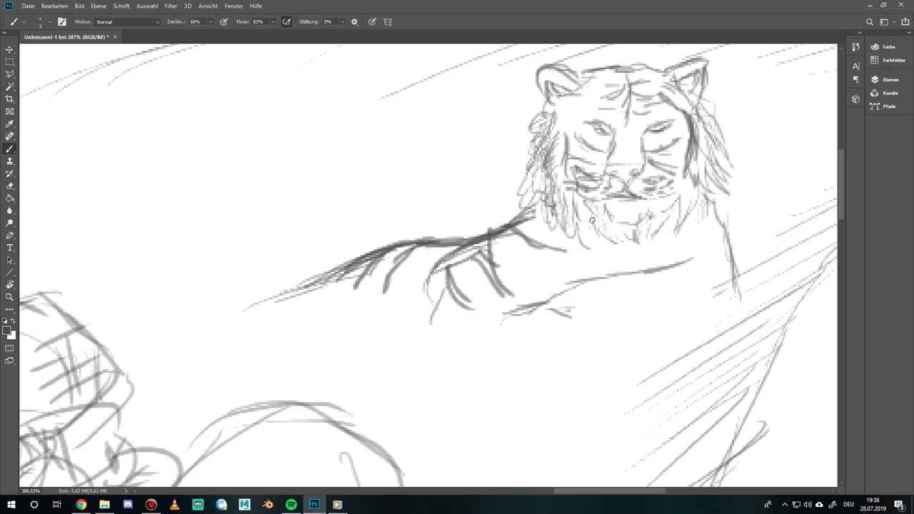
{"action": "left_click_drag", "start_coordinate": [691, 216], "coordinate": [679, 247]}
{"action": "left_click_drag", "start_coordinate": [693, 215], "coordinate": [695, 189]}
{"action": "left_click_drag", "start_coordinate": [700, 149], "coordinate": [698, 178]}
{"action": "mouse_move", "coordinate": [692, 110]}
{"action": "left_mouse_down"}
{"action": "mouse_move", "coordinate": [710, 138]}
{"action": "mouse_move", "coordinate": [707, 184]}
{"action": "left_mouse_up"}
{"action": "left_click_drag", "start_coordinate": [701, 147], "coordinate": [692, 194]}
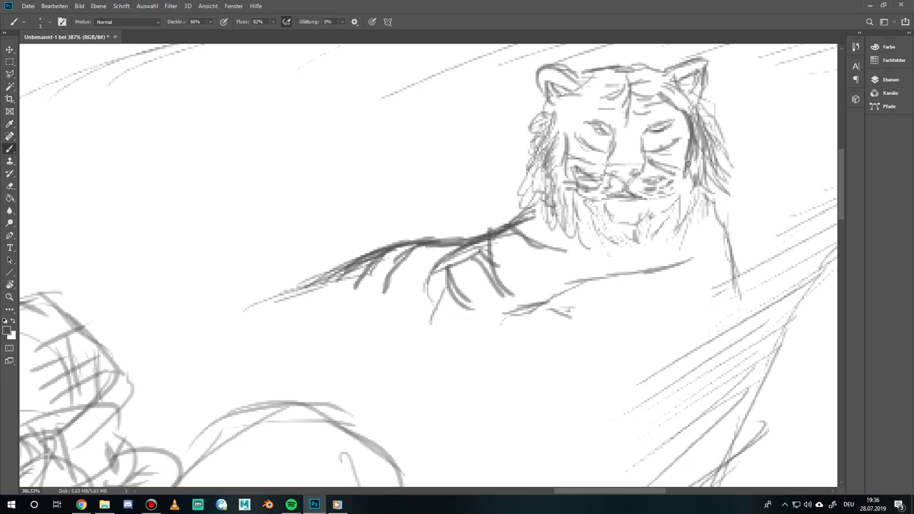
Set the brush opacity to 95% and darken the tiger's eyes and forehead stripes
{"action": "mouse_move", "coordinate": [673, 152]}
{"action": "left_mouse_down"}
{"action": "mouse_move", "coordinate": [660, 156]}
{"action": "mouse_move", "coordinate": [677, 173]}
{"action": "left_mouse_up"}
{"action": "left_click_drag", "start_coordinate": [176, 24], "coordinate": [193, 22]}
{"action": "left_click_drag", "start_coordinate": [649, 132], "coordinate": [666, 126]}
{"action": "mouse_move", "coordinate": [607, 134]}
{"action": "left_mouse_down"}
{"action": "mouse_move", "coordinate": [598, 127]}
{"action": "mouse_move", "coordinate": [611, 127]}
{"action": "left_mouse_up"}
{"action": "mouse_move", "coordinate": [628, 80]}
{"action": "left_mouse_down"}
{"action": "mouse_move", "coordinate": [625, 130]}
{"action": "mouse_move", "coordinate": [619, 64]}
{"action": "mouse_move", "coordinate": [633, 69]}
{"action": "mouse_move", "coordinate": [592, 106]}
{"action": "mouse_move", "coordinate": [647, 96]}
{"action": "left_mouse_up"}
{"action": "left_click_drag", "start_coordinate": [634, 112], "coordinate": [658, 107]}
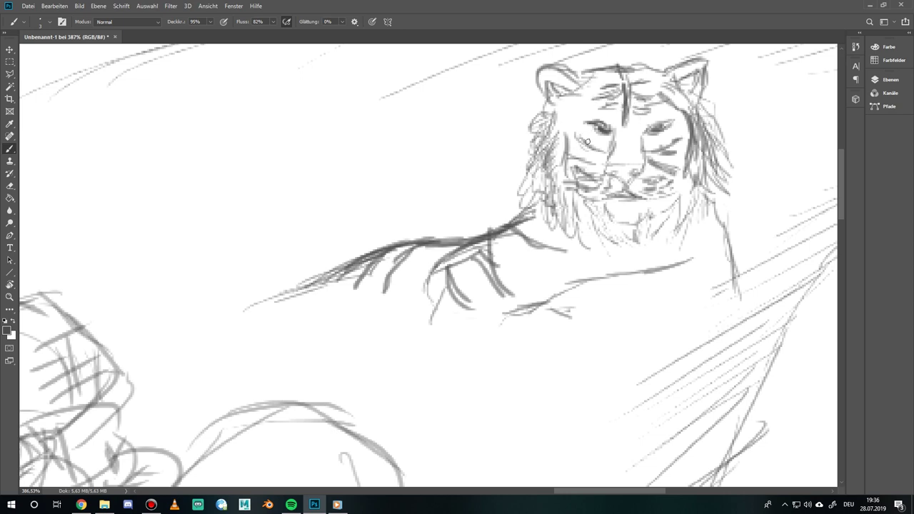
Strengthen the stripes along the tiger's cheeks and below its ears, and darken the nose and mouth
{"action": "mouse_move", "coordinate": [588, 142]}
{"action": "left_mouse_down"}
{"action": "mouse_move", "coordinate": [574, 122]}
{"action": "mouse_move", "coordinate": [582, 90]}
{"action": "mouse_move", "coordinate": [579, 98]}
{"action": "left_mouse_up"}
{"action": "left_click_drag", "start_coordinate": [571, 99], "coordinate": [554, 128]}
{"action": "left_click_drag", "start_coordinate": [587, 80], "coordinate": [574, 105]}
{"action": "mouse_move", "coordinate": [663, 76]}
{"action": "left_mouse_down"}
{"action": "mouse_move", "coordinate": [685, 104]}
{"action": "mouse_move", "coordinate": [665, 93]}
{"action": "mouse_move", "coordinate": [700, 65]}
{"action": "mouse_move", "coordinate": [698, 95]}
{"action": "left_mouse_up"}
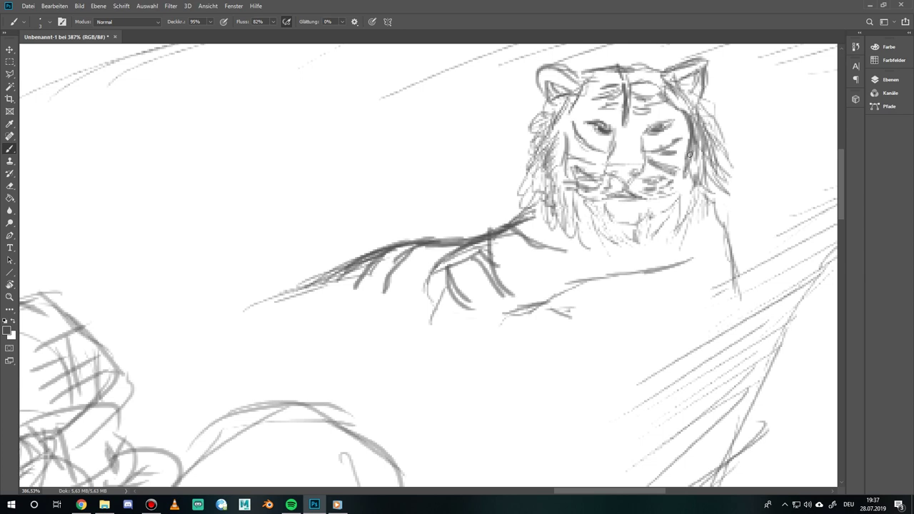
{"action": "left_click_drag", "start_coordinate": [686, 181], "coordinate": [688, 133]}
{"action": "left_click_drag", "start_coordinate": [615, 200], "coordinate": [640, 198]}
{"action": "mouse_move", "coordinate": [639, 199]}
{"action": "left_mouse_down"}
{"action": "mouse_move", "coordinate": [604, 197]}
{"action": "mouse_move", "coordinate": [651, 197]}
{"action": "mouse_move", "coordinate": [623, 201]}
{"action": "mouse_move", "coordinate": [632, 202]}
{"action": "mouse_move", "coordinate": [634, 174]}
{"action": "mouse_move", "coordinate": [625, 186]}
{"action": "mouse_move", "coordinate": [612, 174]}
{"action": "mouse_move", "coordinate": [636, 165]}
{"action": "left_mouse_up"}
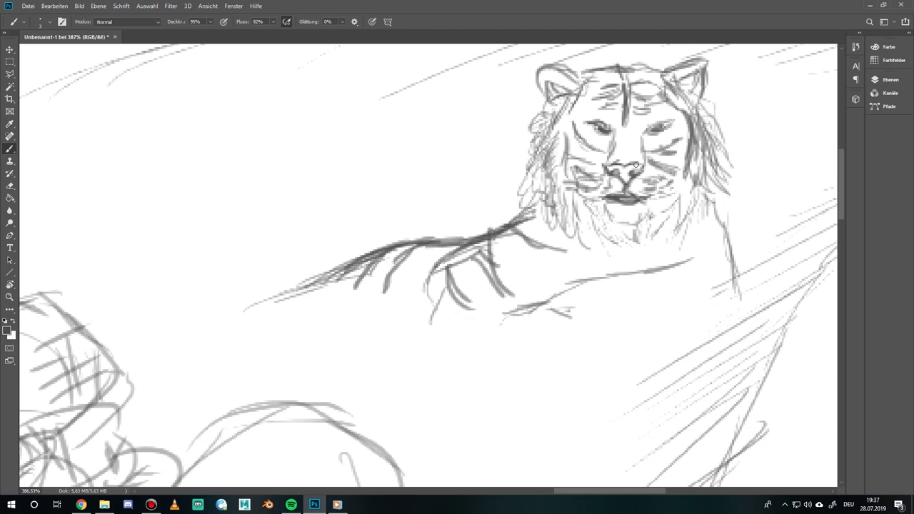
Set the eraser size to 3 px, erase the lines along the tiger's nose bridge and return to the Brush tool
{"action": "left_click", "coordinate": [10, 186]}
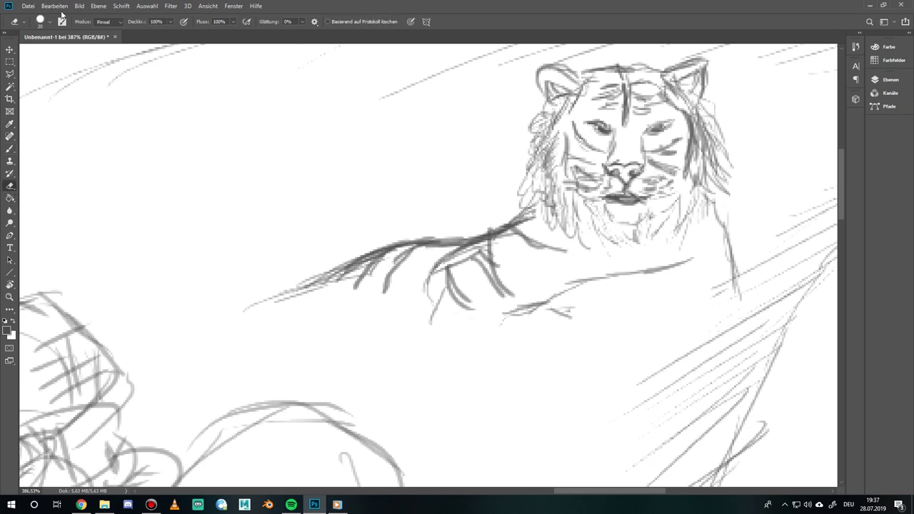
{"action": "left_click", "coordinate": [49, 21]}
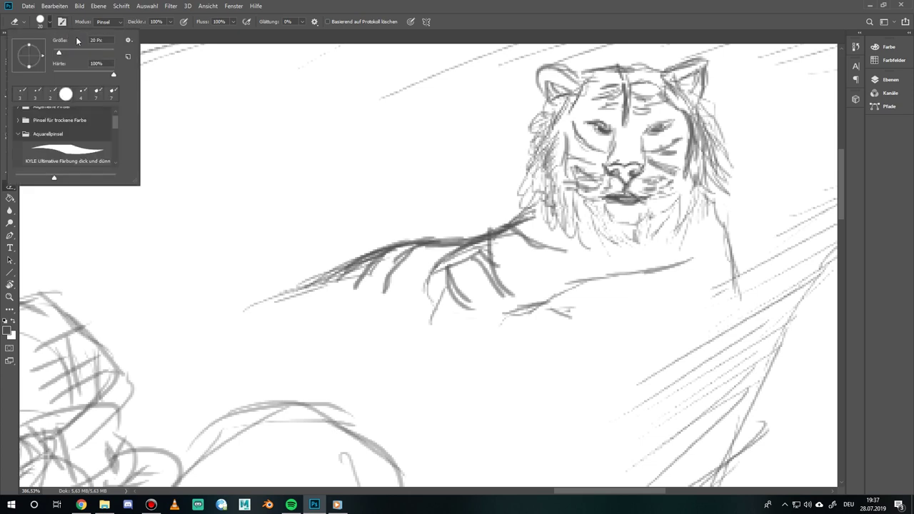
{"action": "left_click_drag", "start_coordinate": [58, 51], "coordinate": [52, 51]}
{"action": "key", "text": "Return"}
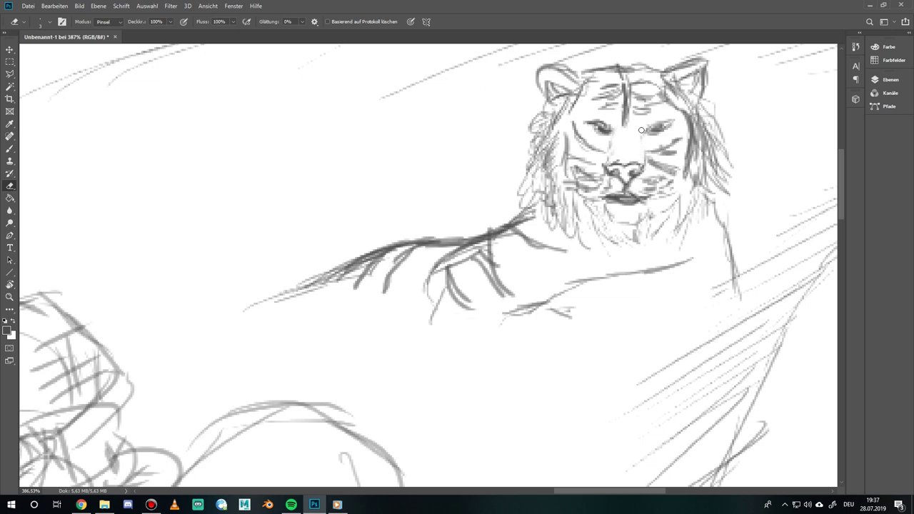
{"action": "left_click", "coordinate": [10, 149]}
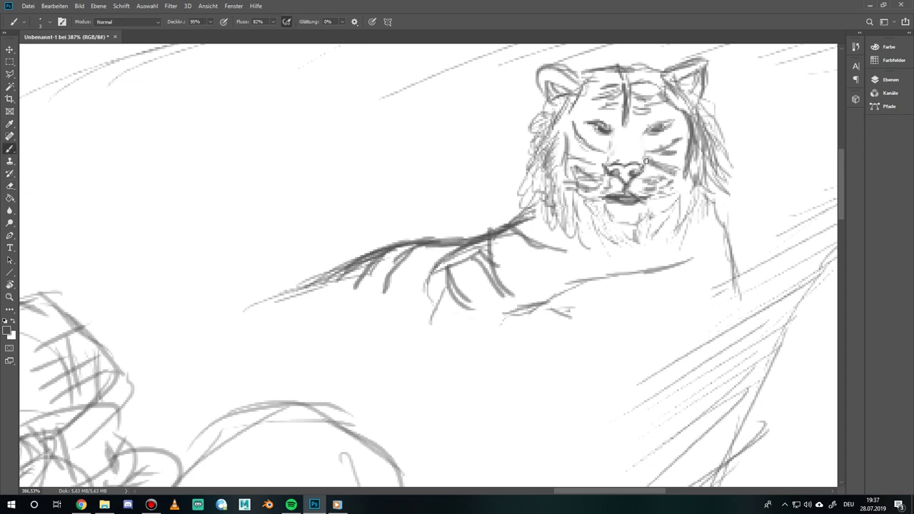
Add a line beside the tiger's nose and strengthen the outlines of its front legs with long, layered strokes
{"action": "left_click_drag", "start_coordinate": [605, 151], "coordinate": [627, 179]}
{"action": "left_click_drag", "start_coordinate": [545, 292], "coordinate": [692, 260]}
{"action": "left_click_drag", "start_coordinate": [714, 223], "coordinate": [733, 330]}
{"action": "left_click_drag", "start_coordinate": [736, 280], "coordinate": [732, 340]}
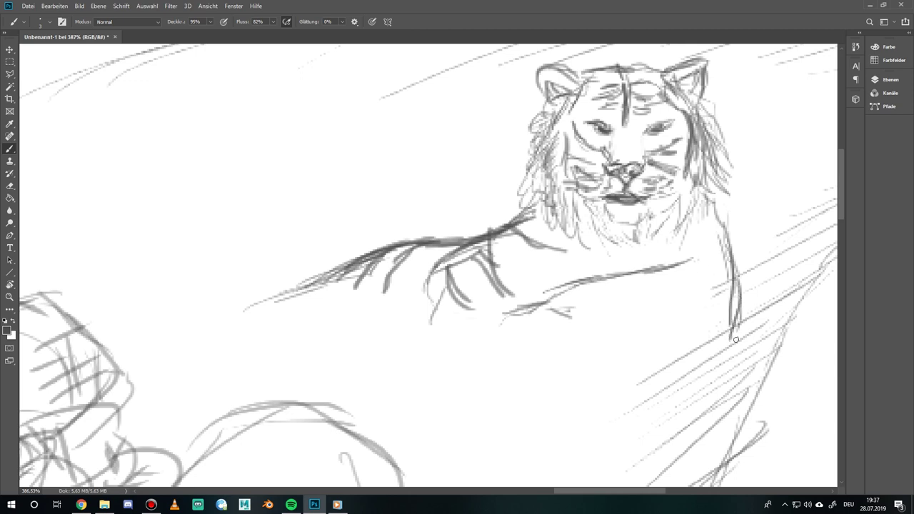
{"action": "mouse_move", "coordinate": [580, 300]}
{"action": "left_mouse_down"}
{"action": "mouse_move", "coordinate": [653, 311]}
{"action": "mouse_move", "coordinate": [604, 280]}
{"action": "left_mouse_up"}
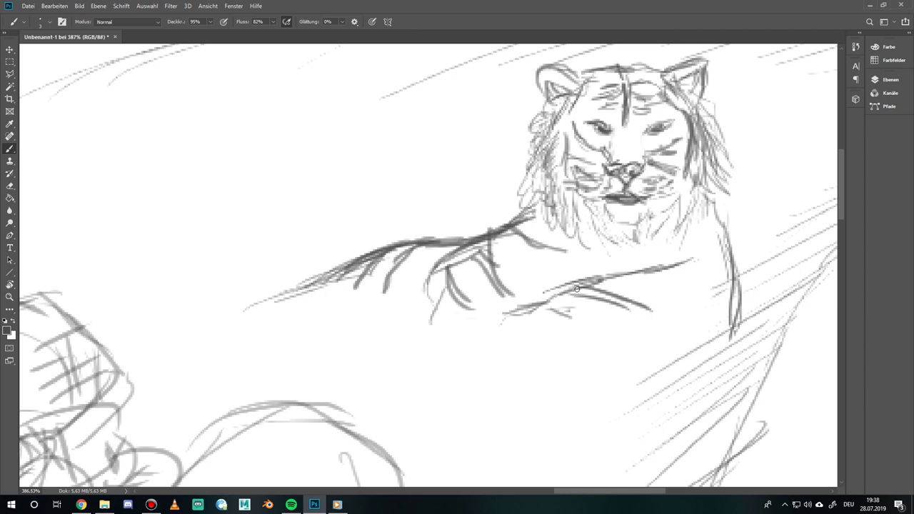
{"action": "mouse_move", "coordinate": [548, 302]}
{"action": "left_mouse_down"}
{"action": "mouse_move", "coordinate": [598, 280]}
{"action": "mouse_move", "coordinate": [676, 320]}
{"action": "left_mouse_up"}
{"action": "mouse_move", "coordinate": [608, 280]}
{"action": "left_mouse_down"}
{"action": "mouse_move", "coordinate": [687, 269]}
{"action": "mouse_move", "coordinate": [713, 252]}
{"action": "left_mouse_up"}
Sketch fur strokes across the tiger's chest and below its chin, and thicken the shoulder line beside the mane
{"action": "mouse_move", "coordinate": [604, 252]}
{"action": "left_mouse_down"}
{"action": "mouse_move", "coordinate": [676, 245]}
{"action": "mouse_move", "coordinate": [635, 255]}
{"action": "left_mouse_up"}
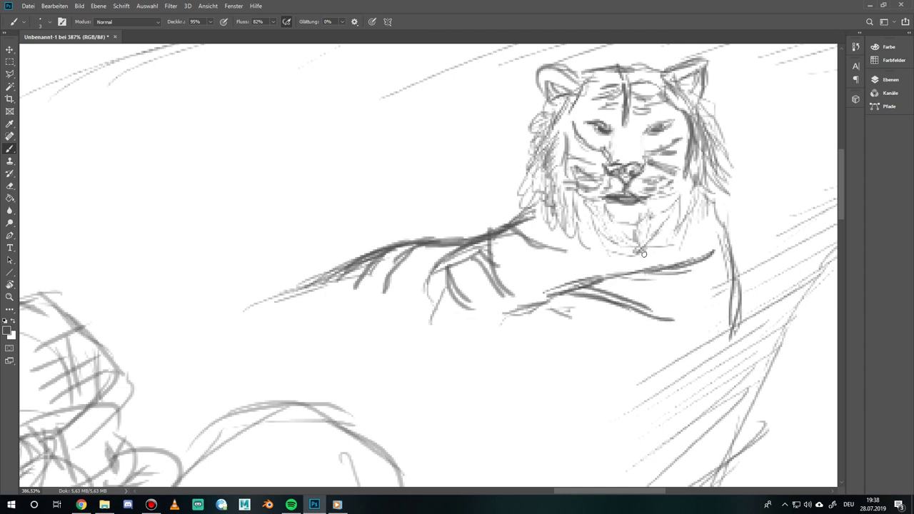
{"action": "left_click_drag", "start_coordinate": [671, 220], "coordinate": [643, 255]}
{"action": "left_click_drag", "start_coordinate": [690, 219], "coordinate": [689, 242]}
{"action": "left_click_drag", "start_coordinate": [707, 210], "coordinate": [703, 240]}
{"action": "mouse_move", "coordinate": [713, 203]}
{"action": "left_mouse_down"}
{"action": "mouse_move", "coordinate": [710, 235]}
{"action": "mouse_move", "coordinate": [723, 237]}
{"action": "left_mouse_up"}
{"action": "left_click_drag", "start_coordinate": [712, 206], "coordinate": [736, 275]}
{"action": "left_click_drag", "start_coordinate": [719, 230], "coordinate": [733, 330]}
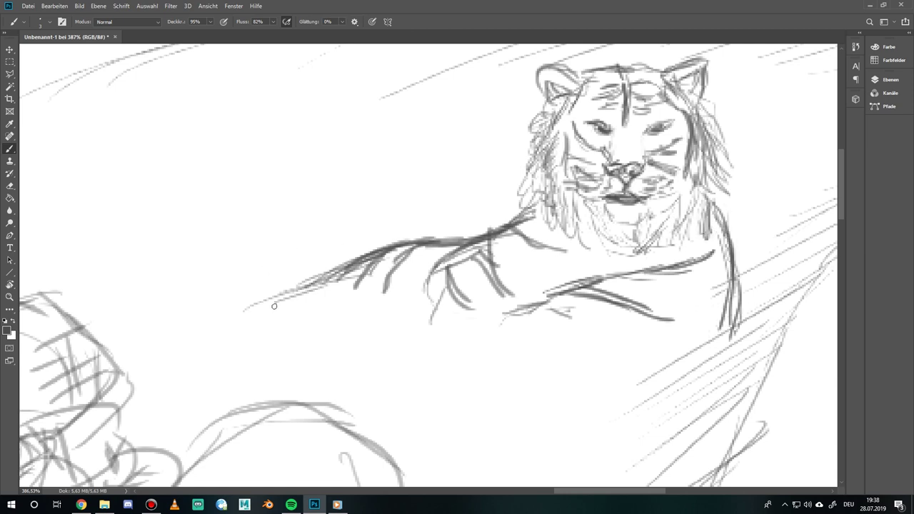
Draw a tail curving up from the tiger's hindquarters, with a rounded tip, darkened outlines and short bands across it
{"action": "left_click_drag", "start_coordinate": [274, 306], "coordinate": [262, 305]}
{"action": "left_click_drag", "start_coordinate": [300, 292], "coordinate": [285, 296]}
{"action": "mouse_move", "coordinate": [325, 275]}
{"action": "left_mouse_down"}
{"action": "mouse_move", "coordinate": [285, 237]}
{"action": "mouse_move", "coordinate": [286, 268]}
{"action": "mouse_move", "coordinate": [314, 240]}
{"action": "mouse_move", "coordinate": [284, 261]}
{"action": "mouse_move", "coordinate": [293, 237]}
{"action": "mouse_move", "coordinate": [282, 232]}
{"action": "mouse_move", "coordinate": [292, 247]}
{"action": "mouse_move", "coordinate": [326, 193]}
{"action": "mouse_move", "coordinate": [293, 227]}
{"action": "mouse_move", "coordinate": [399, 194]}
{"action": "mouse_move", "coordinate": [306, 206]}
{"action": "mouse_move", "coordinate": [405, 180]}
{"action": "mouse_move", "coordinate": [375, 170]}
{"action": "mouse_move", "coordinate": [400, 181]}
{"action": "mouse_move", "coordinate": [346, 176]}
{"action": "mouse_move", "coordinate": [381, 175]}
{"action": "mouse_move", "coordinate": [333, 189]}
{"action": "mouse_move", "coordinate": [273, 253]}
{"action": "mouse_move", "coordinate": [285, 215]}
{"action": "mouse_move", "coordinate": [284, 259]}
{"action": "mouse_move", "coordinate": [268, 238]}
{"action": "mouse_move", "coordinate": [294, 283]}
{"action": "mouse_move", "coordinate": [267, 259]}
{"action": "left_mouse_up"}
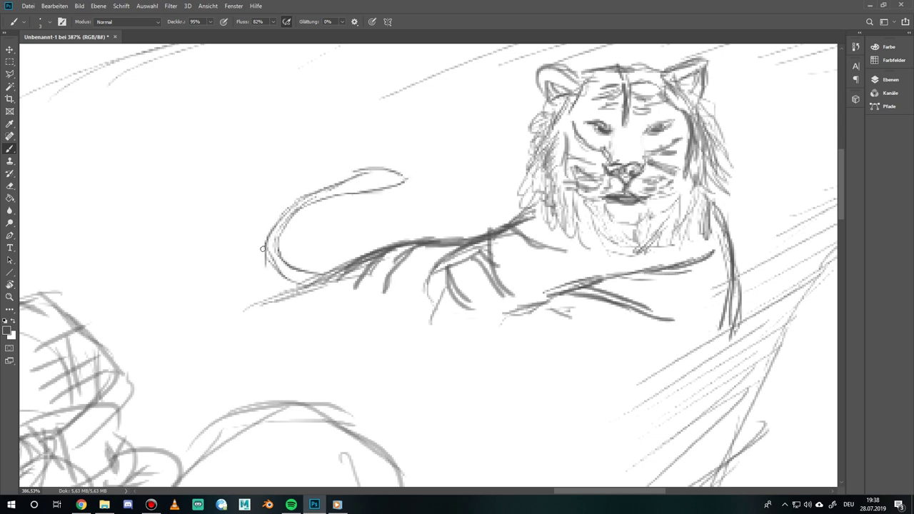
{"action": "left_click_drag", "start_coordinate": [277, 225], "coordinate": [325, 183]}
{"action": "mouse_move", "coordinate": [287, 276]}
{"action": "left_mouse_down"}
{"action": "mouse_move", "coordinate": [305, 271]}
{"action": "mouse_move", "coordinate": [297, 284]}
{"action": "mouse_move", "coordinate": [264, 245]}
{"action": "mouse_move", "coordinate": [299, 198]}
{"action": "left_mouse_up"}
{"action": "mouse_move", "coordinate": [284, 228]}
{"action": "left_mouse_down"}
{"action": "mouse_move", "coordinate": [287, 269]}
{"action": "mouse_move", "coordinate": [274, 253]}
{"action": "mouse_move", "coordinate": [284, 266]}
{"action": "mouse_move", "coordinate": [294, 214]}
{"action": "mouse_move", "coordinate": [314, 193]}
{"action": "mouse_move", "coordinate": [373, 192]}
{"action": "mouse_move", "coordinate": [361, 195]}
{"action": "mouse_move", "coordinate": [369, 182]}
{"action": "mouse_move", "coordinate": [353, 193]}
{"action": "mouse_move", "coordinate": [369, 181]}
{"action": "mouse_move", "coordinate": [326, 189]}
{"action": "mouse_move", "coordinate": [401, 178]}
{"action": "left_mouse_up"}
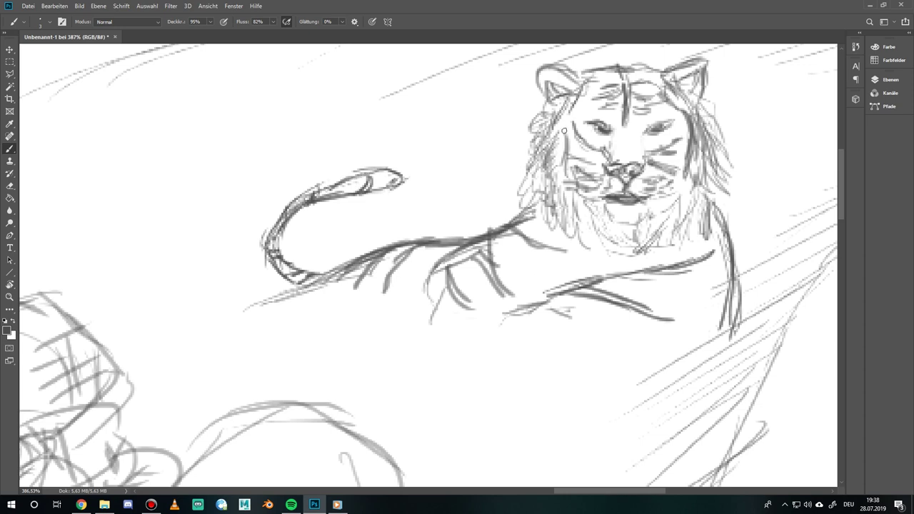
Define the tiger's jaw on both sides of the face and darken the edge between the cheek and neck fur
{"action": "mouse_move", "coordinate": [563, 129]}
{"action": "left_mouse_down"}
{"action": "mouse_move", "coordinate": [560, 179]}
{"action": "mouse_move", "coordinate": [583, 215]}
{"action": "left_mouse_up"}
{"action": "left_click_drag", "start_coordinate": [564, 151], "coordinate": [563, 181]}
{"action": "mouse_move", "coordinate": [558, 171]}
{"action": "left_mouse_down"}
{"action": "mouse_move", "coordinate": [575, 200]}
{"action": "mouse_move", "coordinate": [608, 227]}
{"action": "left_mouse_up"}
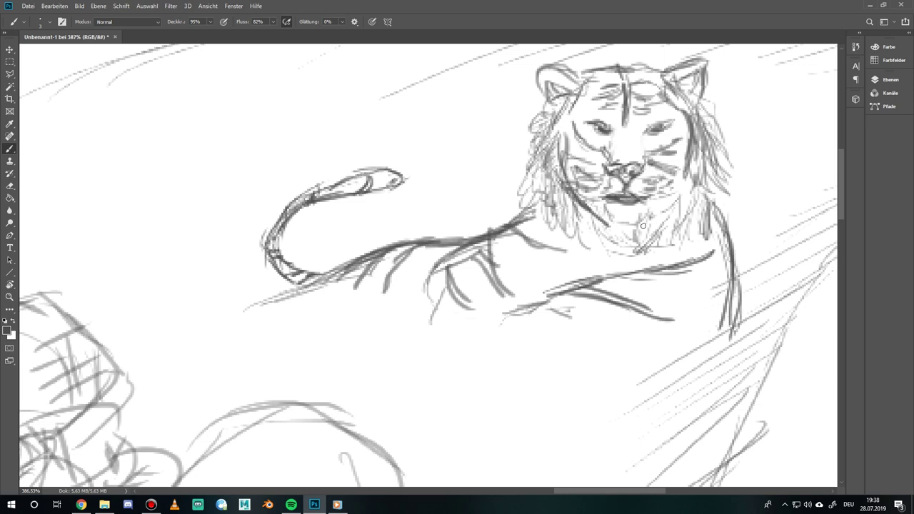
{"action": "left_click_drag", "start_coordinate": [693, 178], "coordinate": [653, 230]}
{"action": "mouse_move", "coordinate": [697, 148]}
{"action": "left_mouse_down"}
{"action": "mouse_move", "coordinate": [693, 190]}
{"action": "mouse_move", "coordinate": [718, 216]}
{"action": "left_mouse_up"}
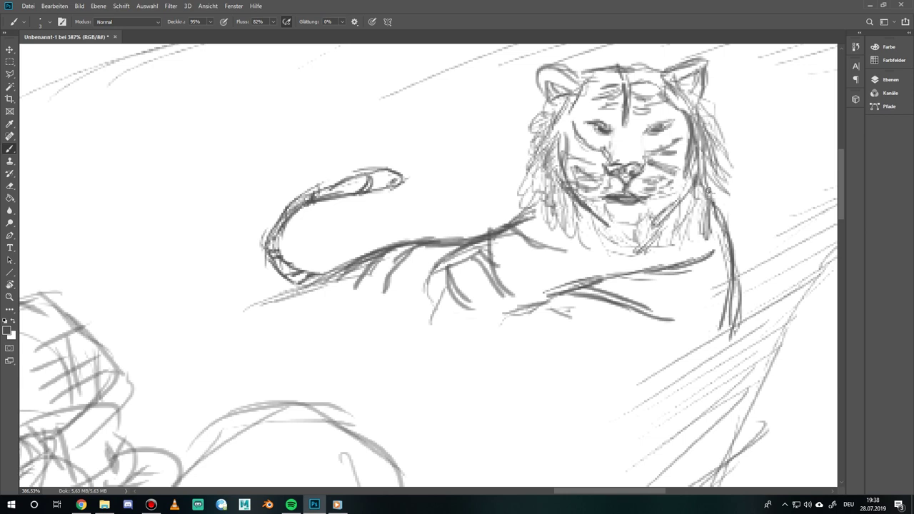
{"action": "mouse_move", "coordinate": [692, 164]}
{"action": "left_mouse_down"}
{"action": "mouse_move", "coordinate": [719, 237]}
{"action": "mouse_move", "coordinate": [712, 233]}
{"action": "left_mouse_up"}
Darken the mane and neck fur on the side of the tiger's back, and reinforce the head outline between the ears
{"action": "left_click_drag", "start_coordinate": [551, 174], "coordinate": [525, 216]}
{"action": "mouse_move", "coordinate": [552, 140]}
{"action": "left_mouse_down"}
{"action": "mouse_move", "coordinate": [533, 185]}
{"action": "mouse_move", "coordinate": [543, 229]}
{"action": "left_mouse_up"}
{"action": "left_click_drag", "start_coordinate": [553, 192], "coordinate": [563, 226]}
{"action": "left_click_drag", "start_coordinate": [559, 208], "coordinate": [581, 241]}
{"action": "mouse_move", "coordinate": [554, 110]}
{"action": "left_mouse_down"}
{"action": "mouse_move", "coordinate": [547, 130]}
{"action": "mouse_move", "coordinate": [549, 102]}
{"action": "left_mouse_up"}
{"action": "mouse_move", "coordinate": [554, 100]}
{"action": "left_mouse_down"}
{"action": "mouse_move", "coordinate": [582, 81]}
{"action": "mouse_move", "coordinate": [560, 69]}
{"action": "mouse_move", "coordinate": [626, 87]}
{"action": "mouse_move", "coordinate": [589, 85]}
{"action": "mouse_move", "coordinate": [616, 70]}
{"action": "left_mouse_up"}
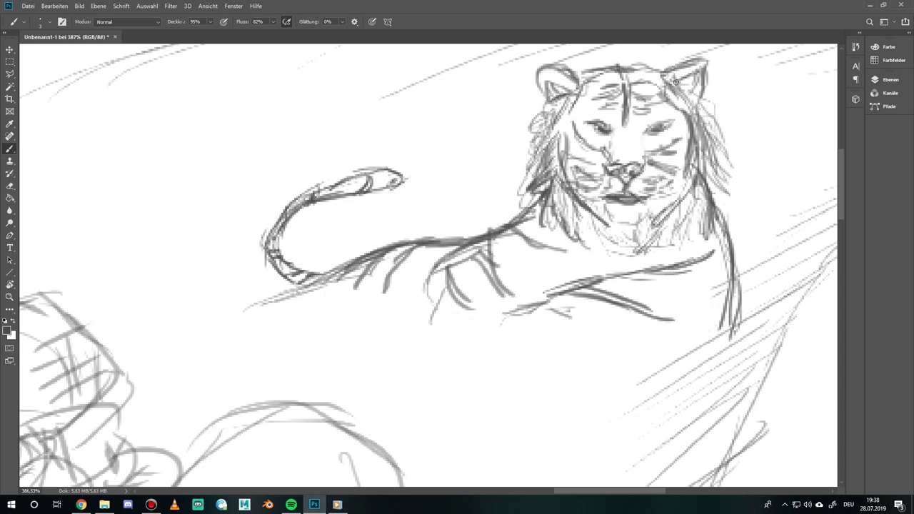
{"action": "scroll", "coordinate": [689, 4], "scroll_direction": "down", "scroll_amount": 8}
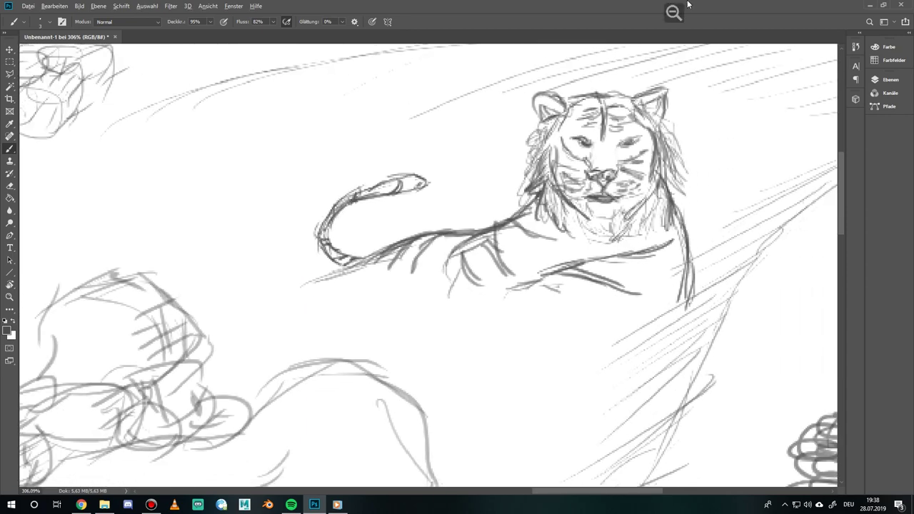
{"action": "scroll", "coordinate": [687, 4], "scroll_direction": "down", "scroll_amount": 6}
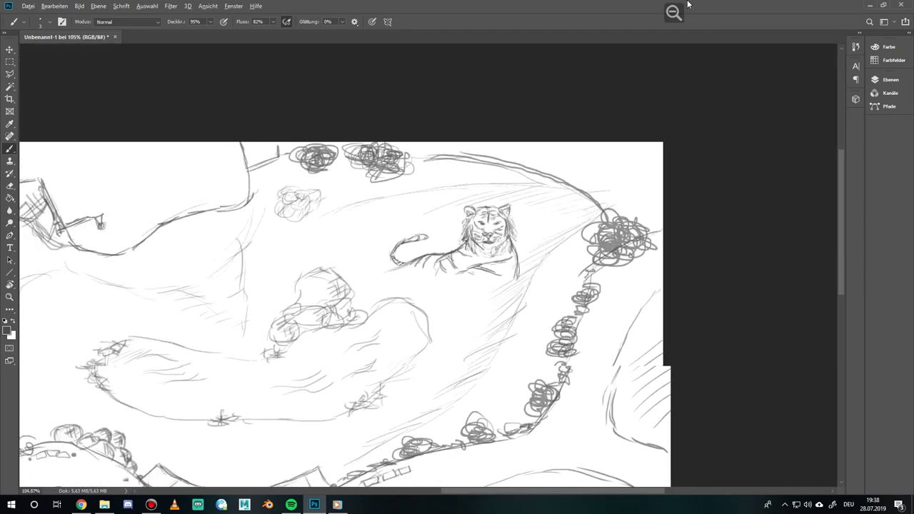
{"action": "scroll", "coordinate": [688, 4], "scroll_direction": "down", "scroll_amount": 1}
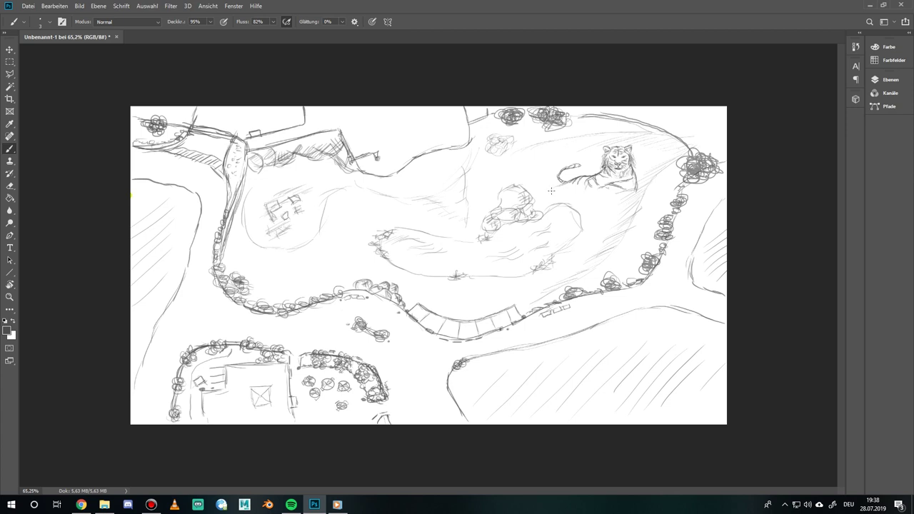
{"action": "mouse_move", "coordinate": [550, 191]}
{"action": "left_mouse_down"}
{"action": "mouse_move", "coordinate": [643, 187]}
{"action": "mouse_move", "coordinate": [570, 186]}
{"action": "mouse_move", "coordinate": [637, 190]}
{"action": "mouse_move", "coordinate": [590, 194]}
{"action": "left_mouse_up"}
{"action": "left_click_drag", "start_coordinate": [580, 196], "coordinate": [585, 199]}
{"action": "key", "text": "ctrl+z"}
{"action": "key", "text": "ctrl+z"}
{"action": "key", "text": "ctrl+z"}
{"action": "key", "text": "ctrl+z"}
{"action": "key", "text": "ctrl+z"}
{"action": "key", "text": "ctrl+z"}
{"action": "left_click", "coordinate": [49, 22]}
{"action": "left_click", "coordinate": [59, 53]}
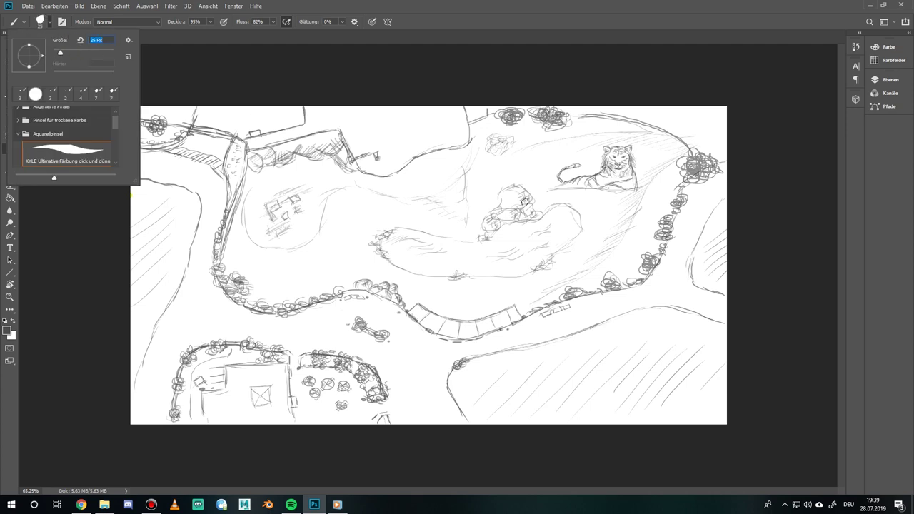
{"action": "left_click", "coordinate": [568, 199]}
{"action": "left_click_drag", "start_coordinate": [549, 198], "coordinate": [584, 199]}
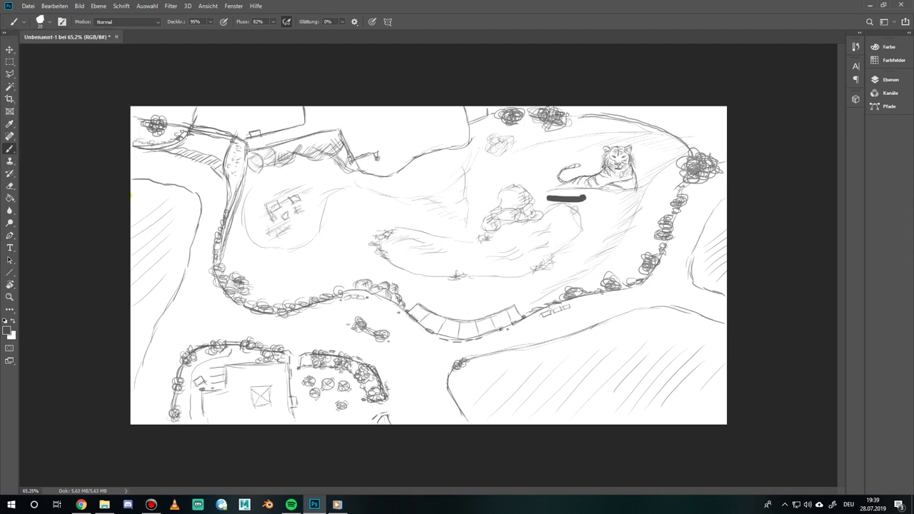
{"action": "key", "text": "ctrl+z"}
Set the brush size to 10 px and hand-letter the label "TigeR" directly below the tiger
{"action": "left_click", "coordinate": [46, 22]}
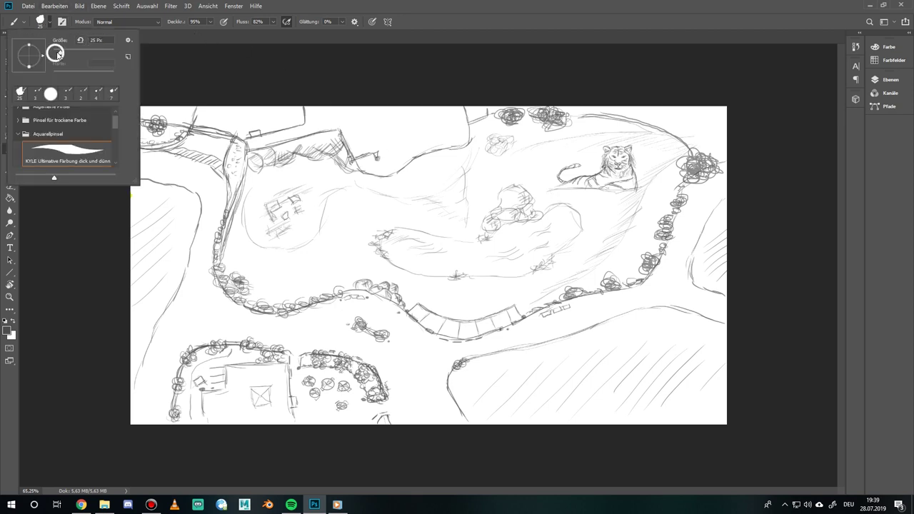
{"action": "left_click", "coordinate": [59, 51]}
{"action": "type", "text": "10"}
{"action": "key", "text": "Return"}
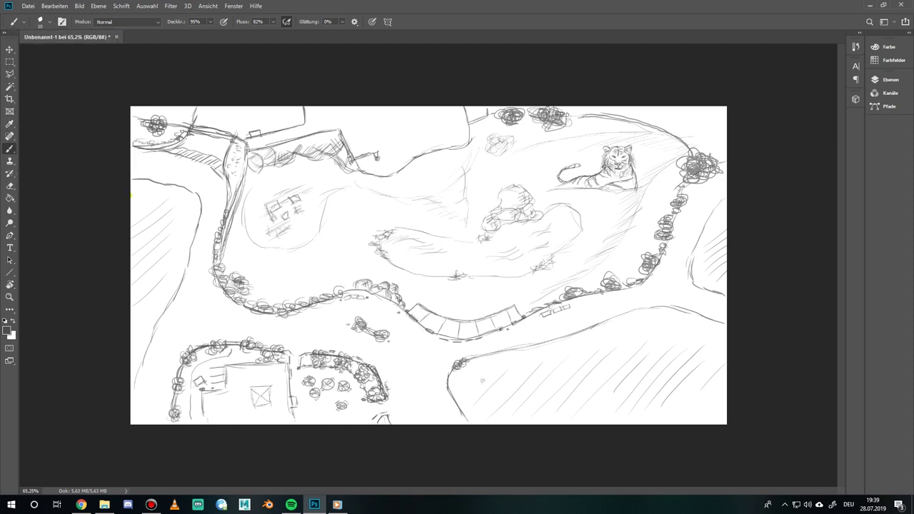
{"action": "left_click_drag", "start_coordinate": [569, 195], "coordinate": [570, 212]}
{"action": "left_click_drag", "start_coordinate": [556, 197], "coordinate": [580, 195]}
{"action": "mouse_move", "coordinate": [578, 202]}
{"action": "left_mouse_down"}
{"action": "mouse_move", "coordinate": [579, 212]}
{"action": "mouse_move", "coordinate": [591, 201]}
{"action": "mouse_move", "coordinate": [582, 235]}
{"action": "left_mouse_up"}
{"action": "key", "text": "ctrl+z"}
{"action": "left_click", "coordinate": [580, 201]}
{"action": "mouse_move", "coordinate": [593, 202]}
{"action": "left_mouse_down"}
{"action": "mouse_move", "coordinate": [584, 224]}
{"action": "mouse_move", "coordinate": [598, 199]}
{"action": "mouse_move", "coordinate": [616, 211]}
{"action": "left_mouse_up"}
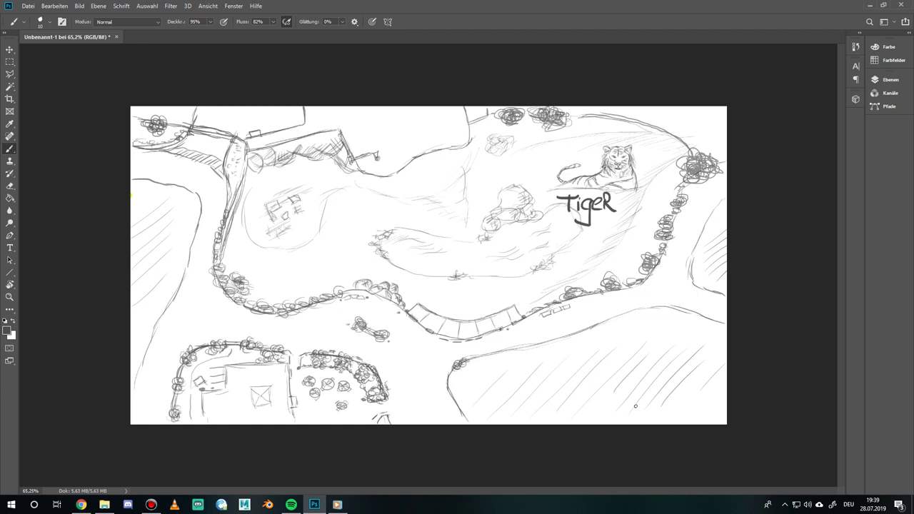
Sign the drawing with the artist's handwritten signature in the lower-right corner of the canvas
{"action": "mouse_move", "coordinate": [636, 406]}
{"action": "left_mouse_down"}
{"action": "mouse_move", "coordinate": [643, 417]}
{"action": "mouse_move", "coordinate": [678, 405]}
{"action": "mouse_move", "coordinate": [700, 413]}
{"action": "left_mouse_up"}
{"action": "left_click", "coordinate": [704, 412]}
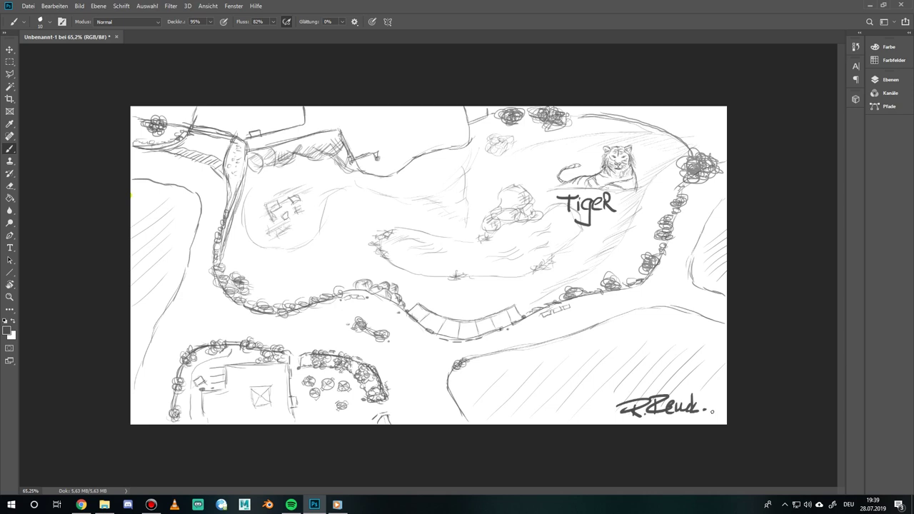